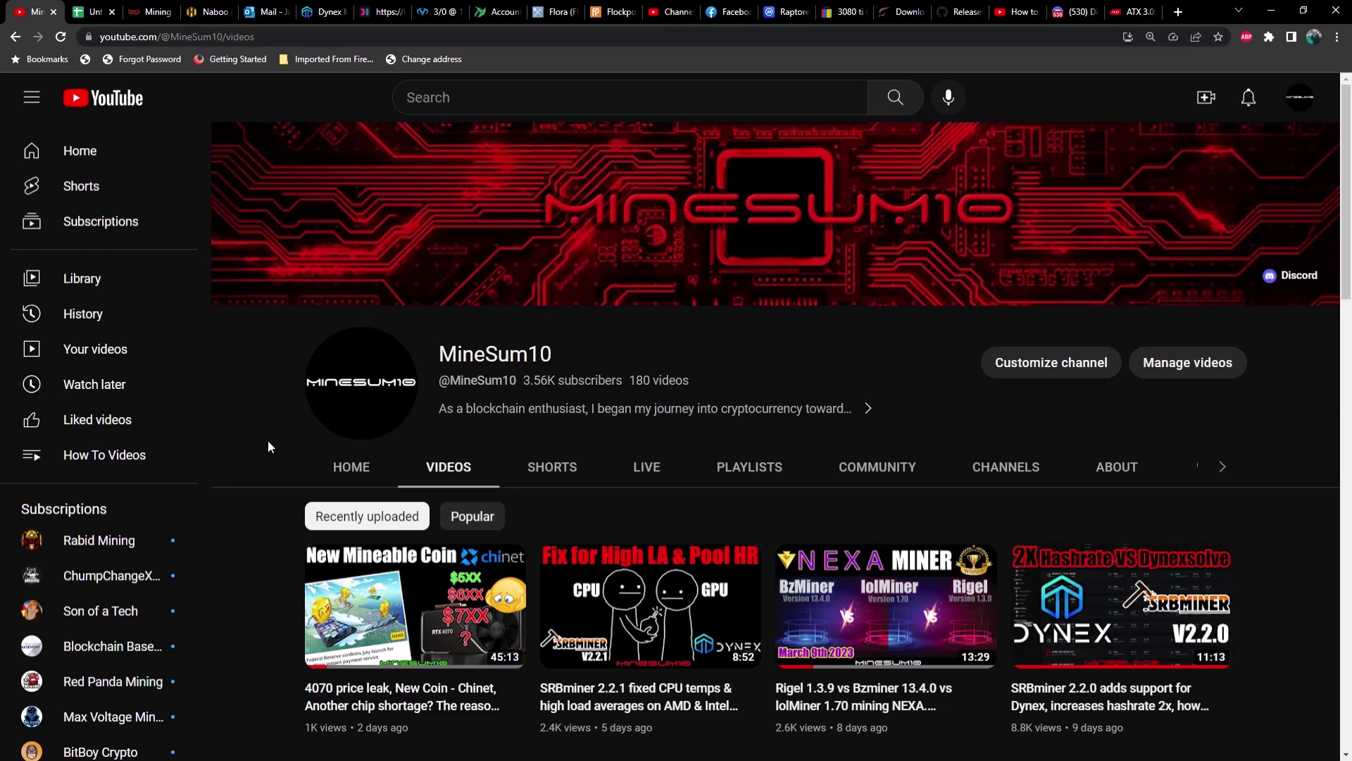
Switch to the GPU spreadsheet in Google Sheets and examine the 30-series cards and the inputs behind cost per coin and cost per coin per watt.
left_click(88, 10)
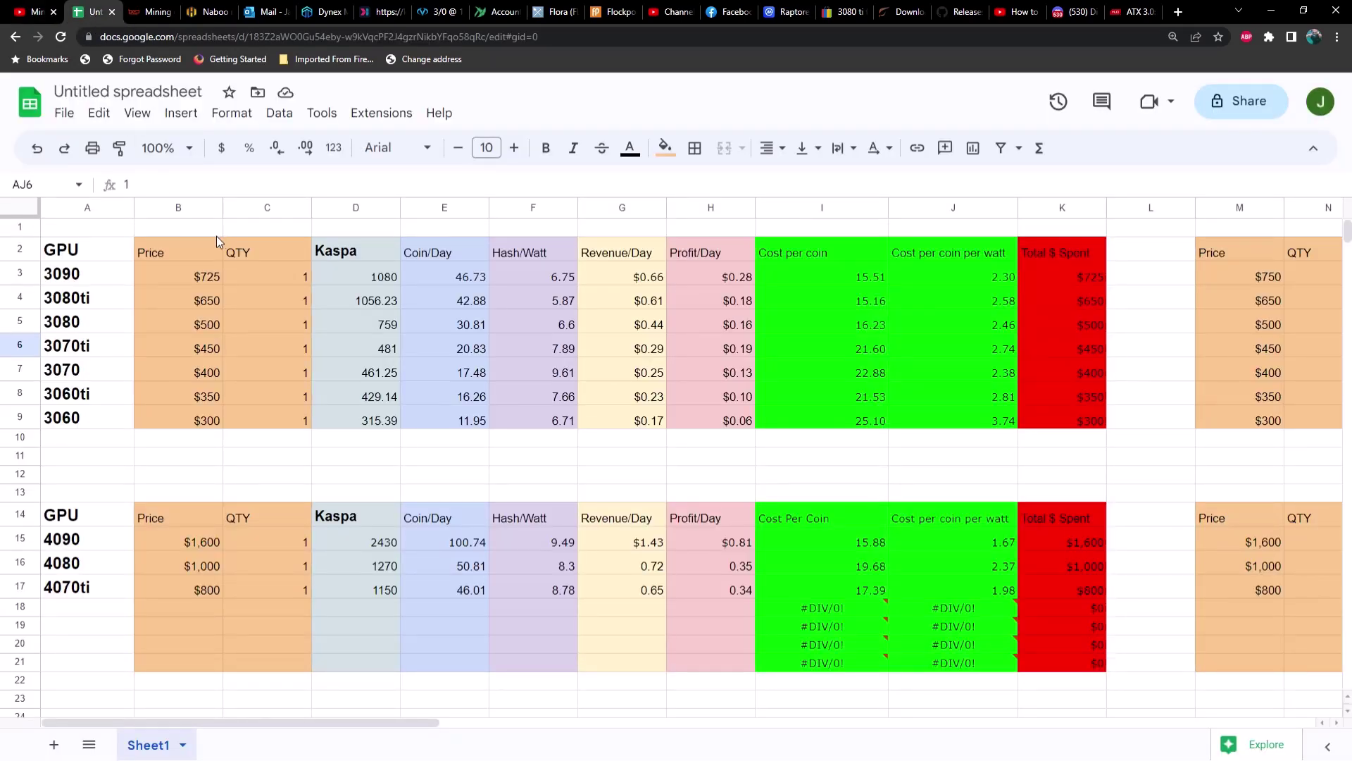
left_click(86, 276)
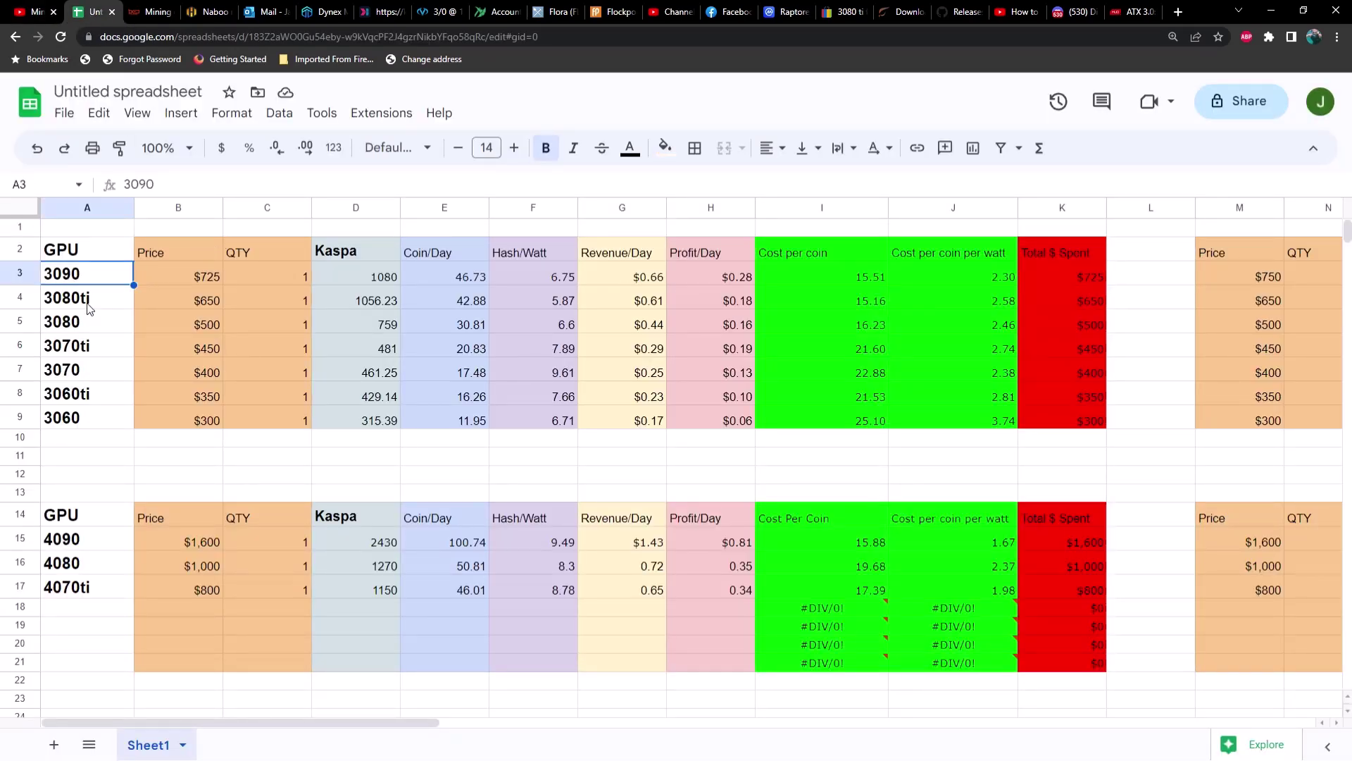
left_click(110, 423)
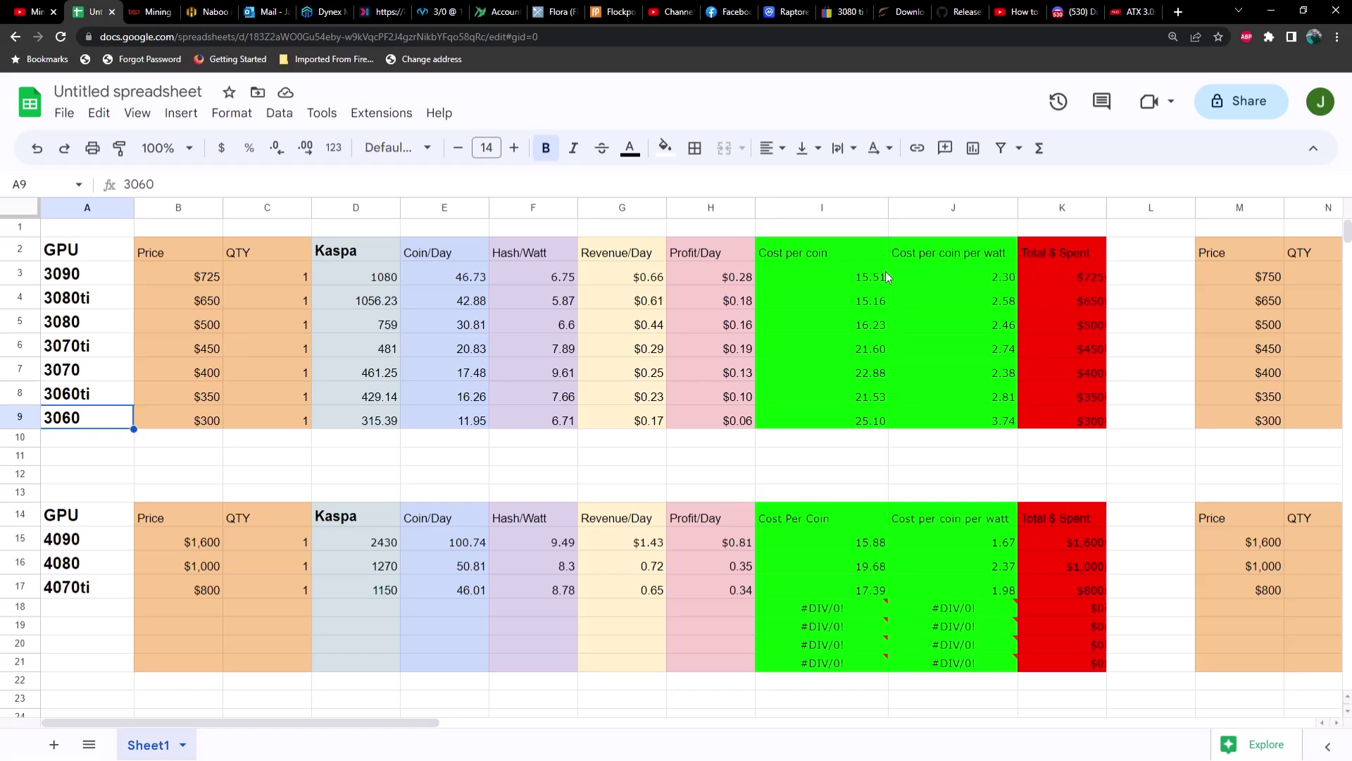
left_click(826, 256)
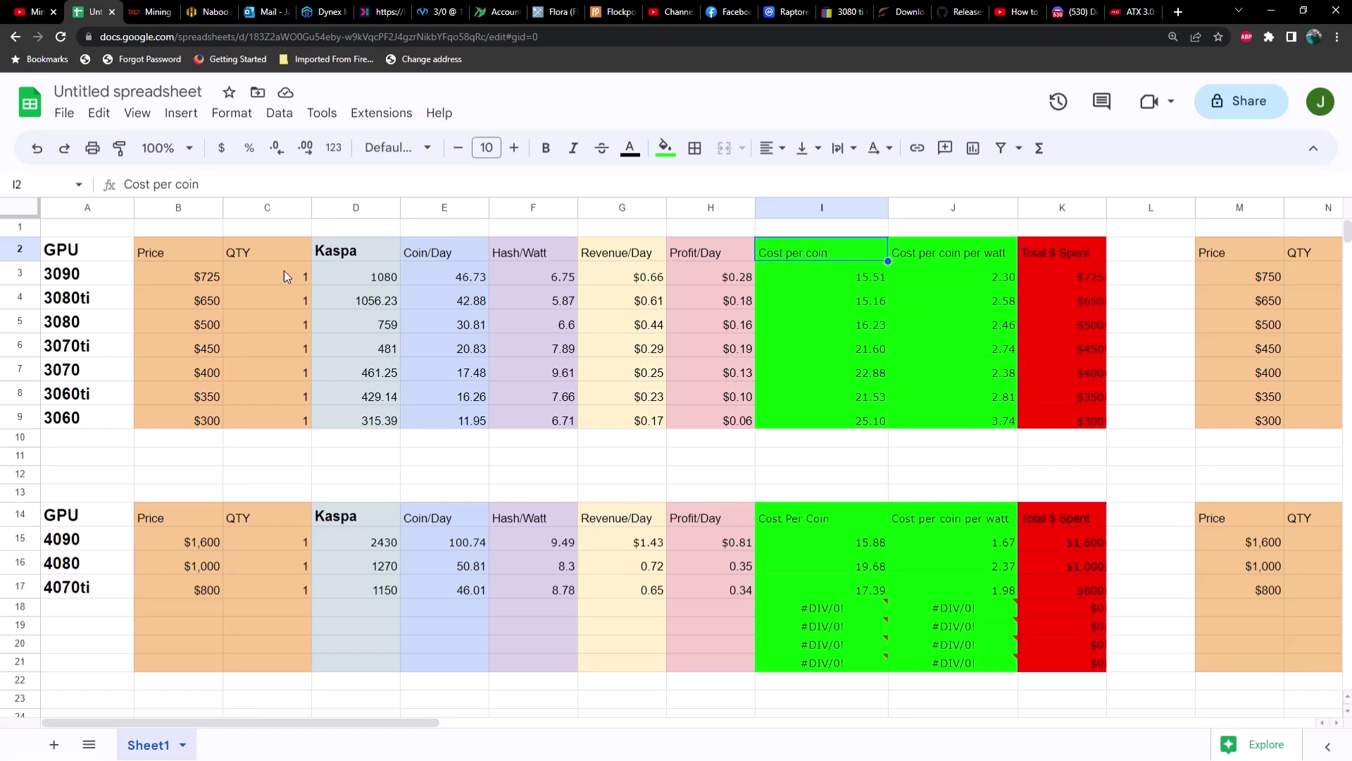
left_click(211, 276)
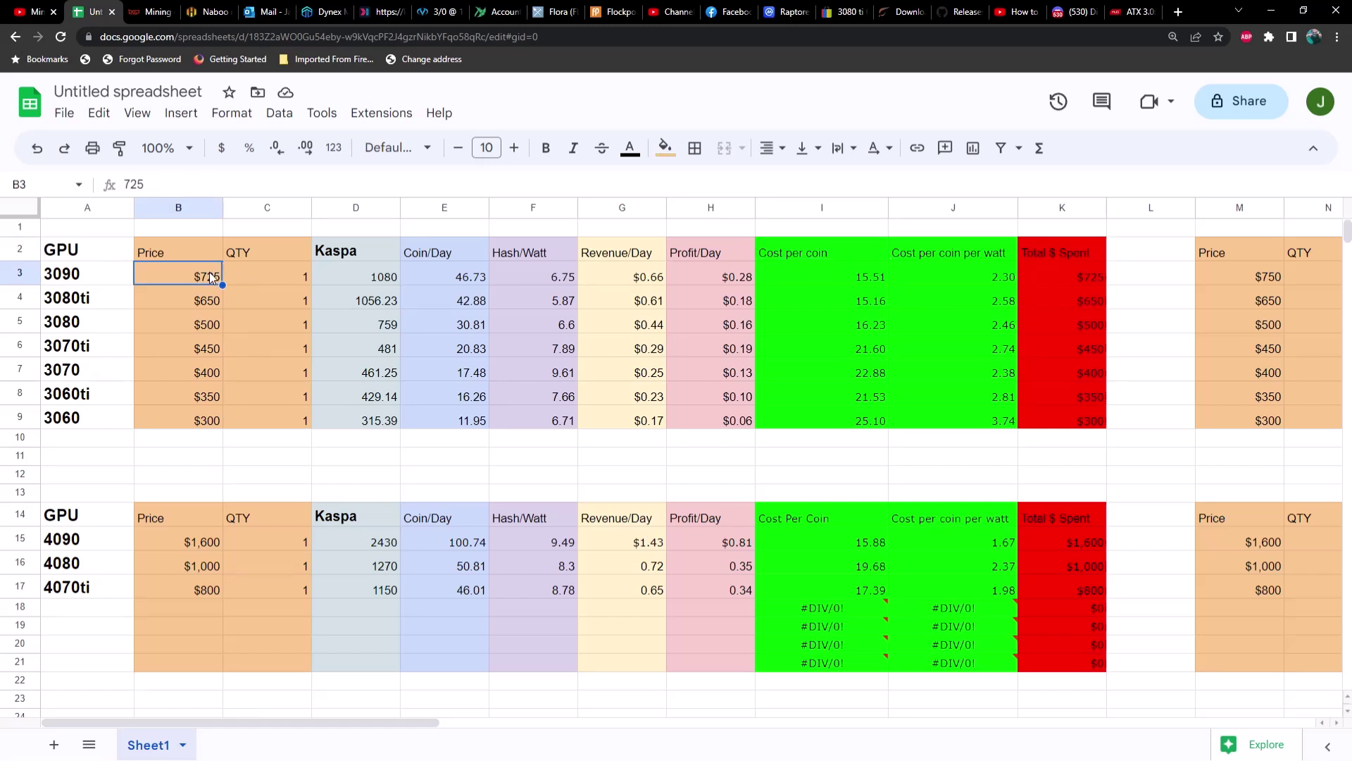
left_click(462, 279)
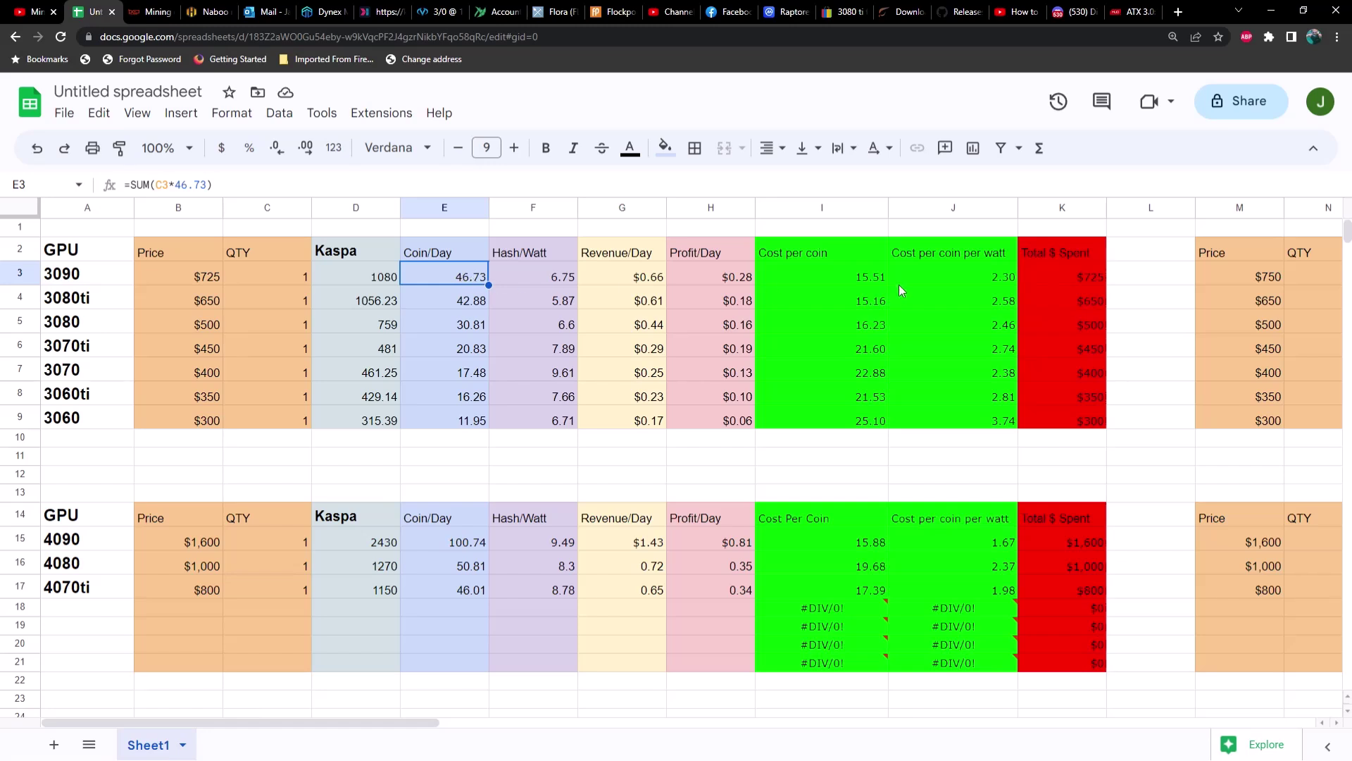
left_click(952, 258)
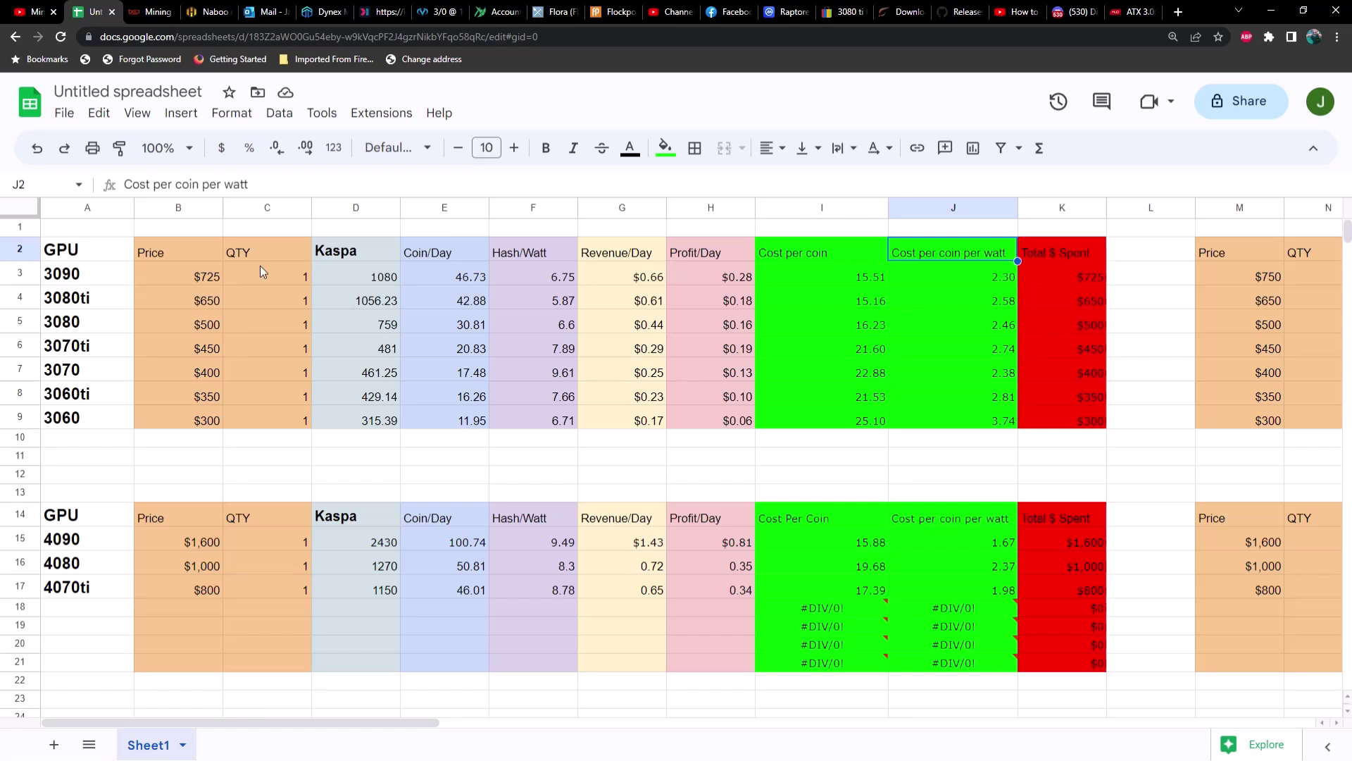
left_click(214, 278)
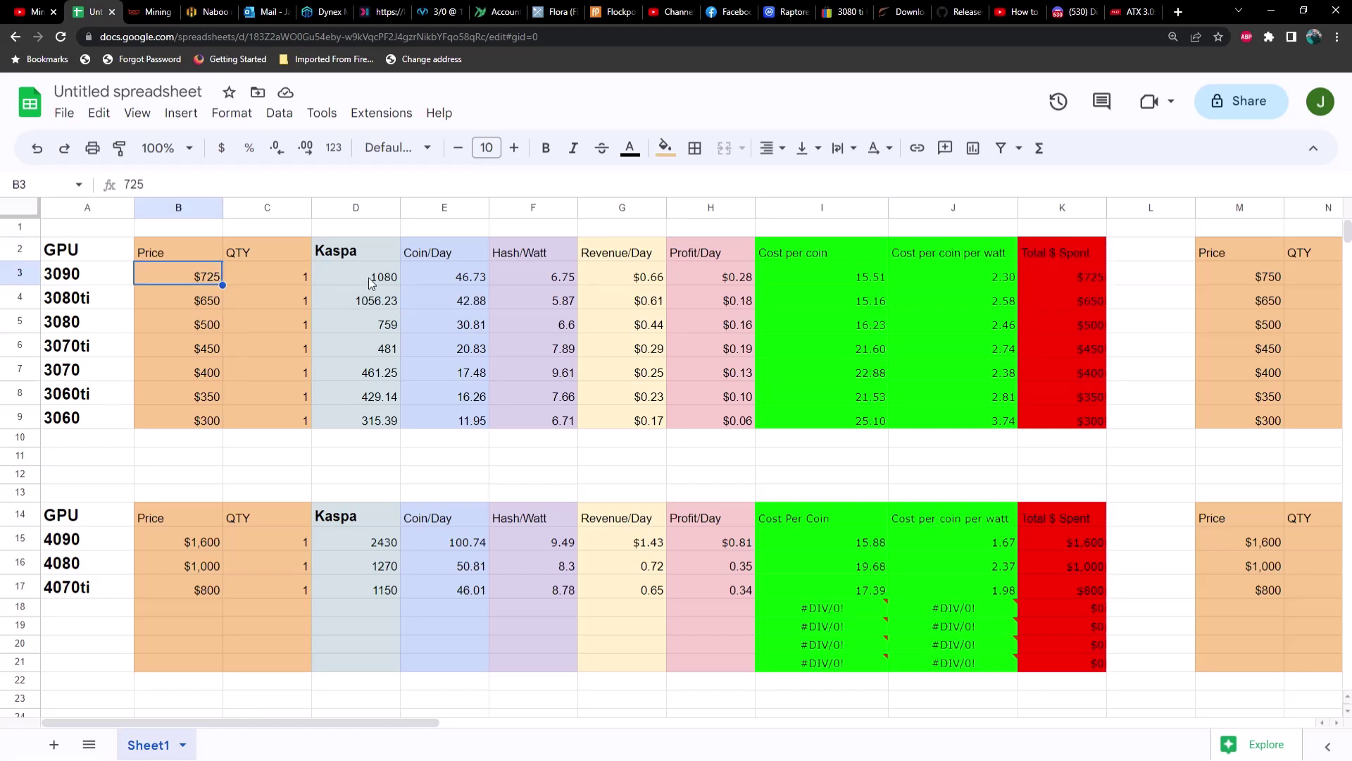
left_click(433, 276)
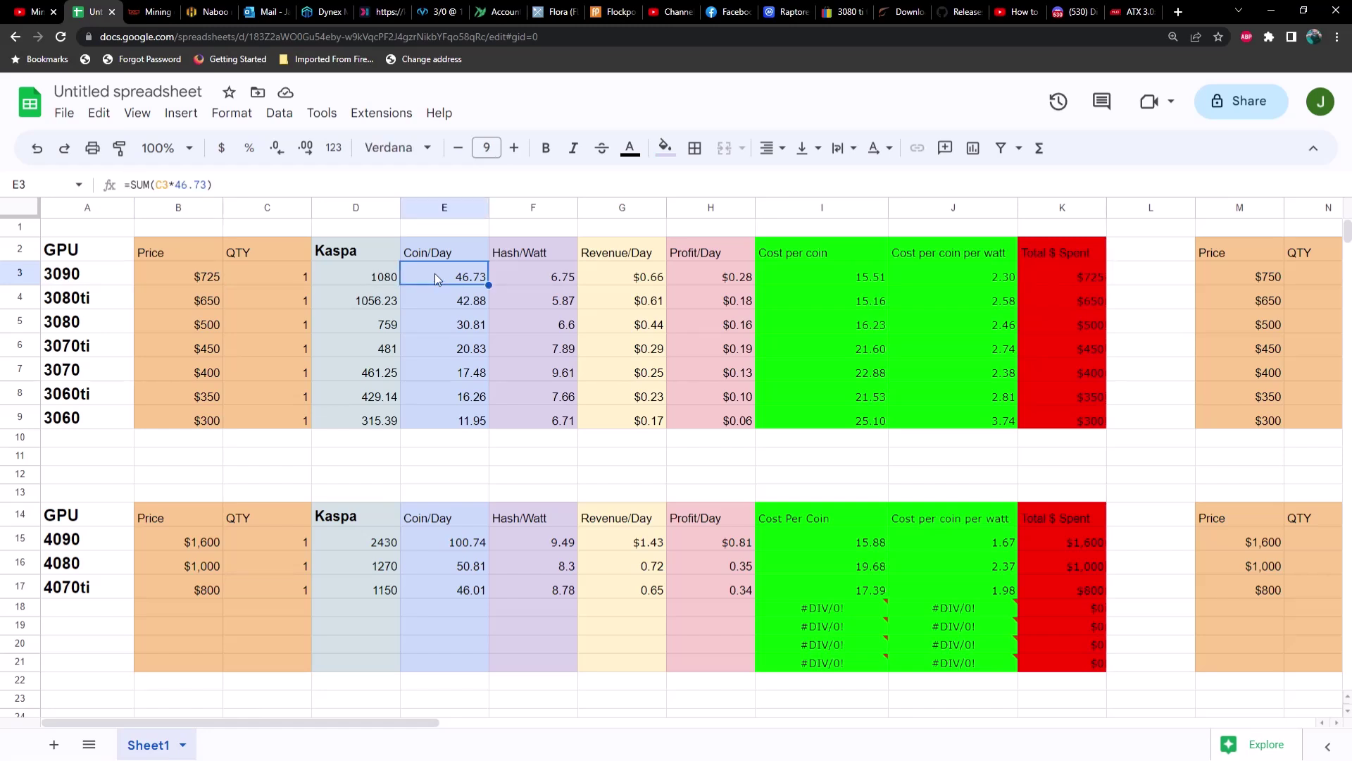
left_click(537, 280)
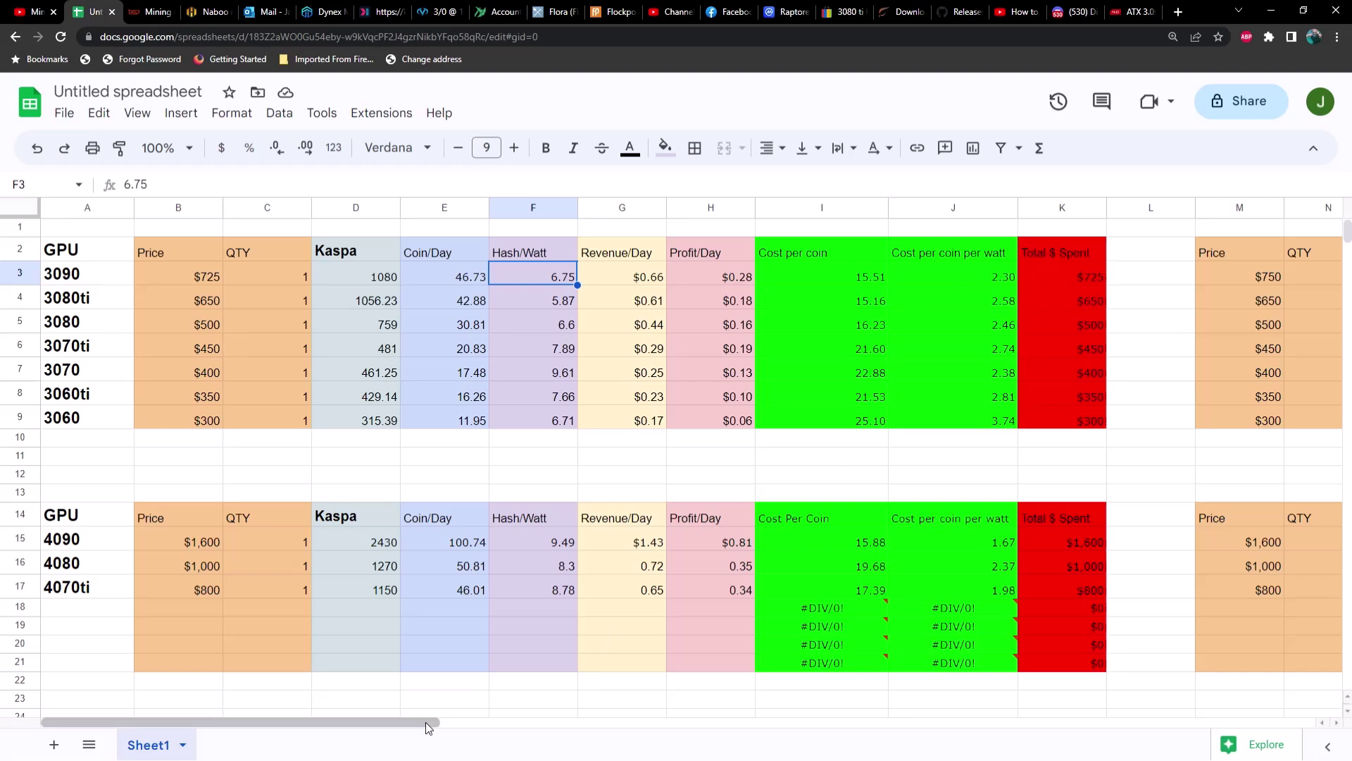
mouse_move(425, 721)
left_mouse_down()
mouse_move(1287, 717)
mouse_move(431, 728)
left_mouse_up()
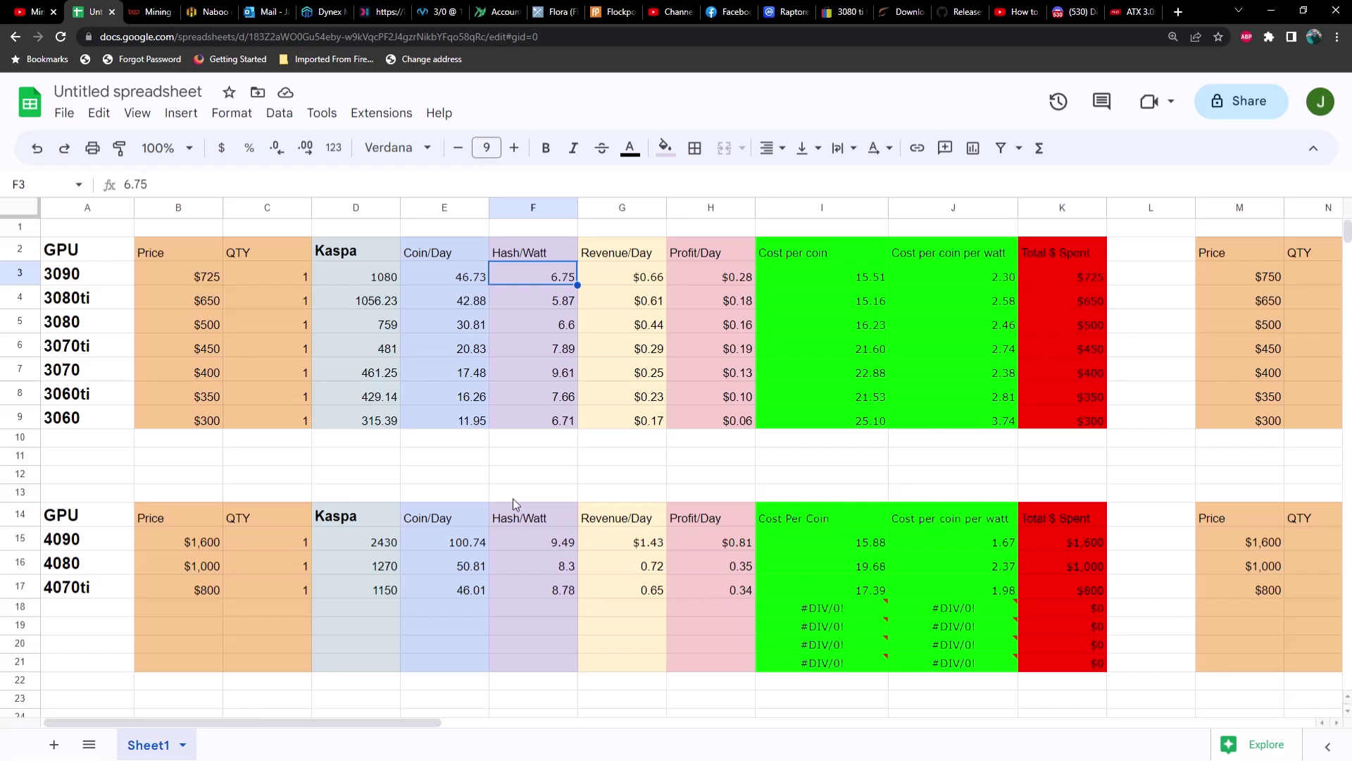
Examine the 3090 row's Kaspa hashrate, coins per day, hash per watt, revenue, profit and cost per coin, including their formulas.
left_click(373, 282)
left_click(435, 281)
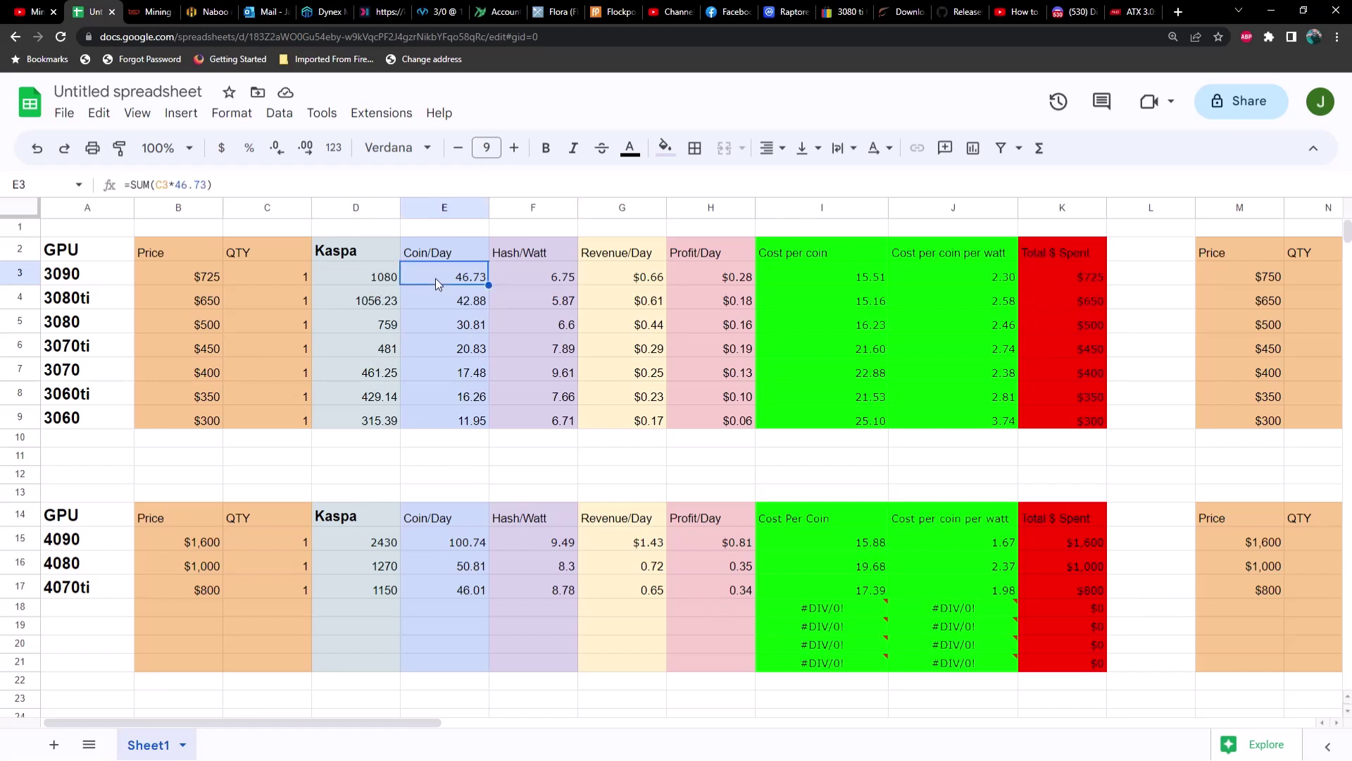
left_click(403, 281)
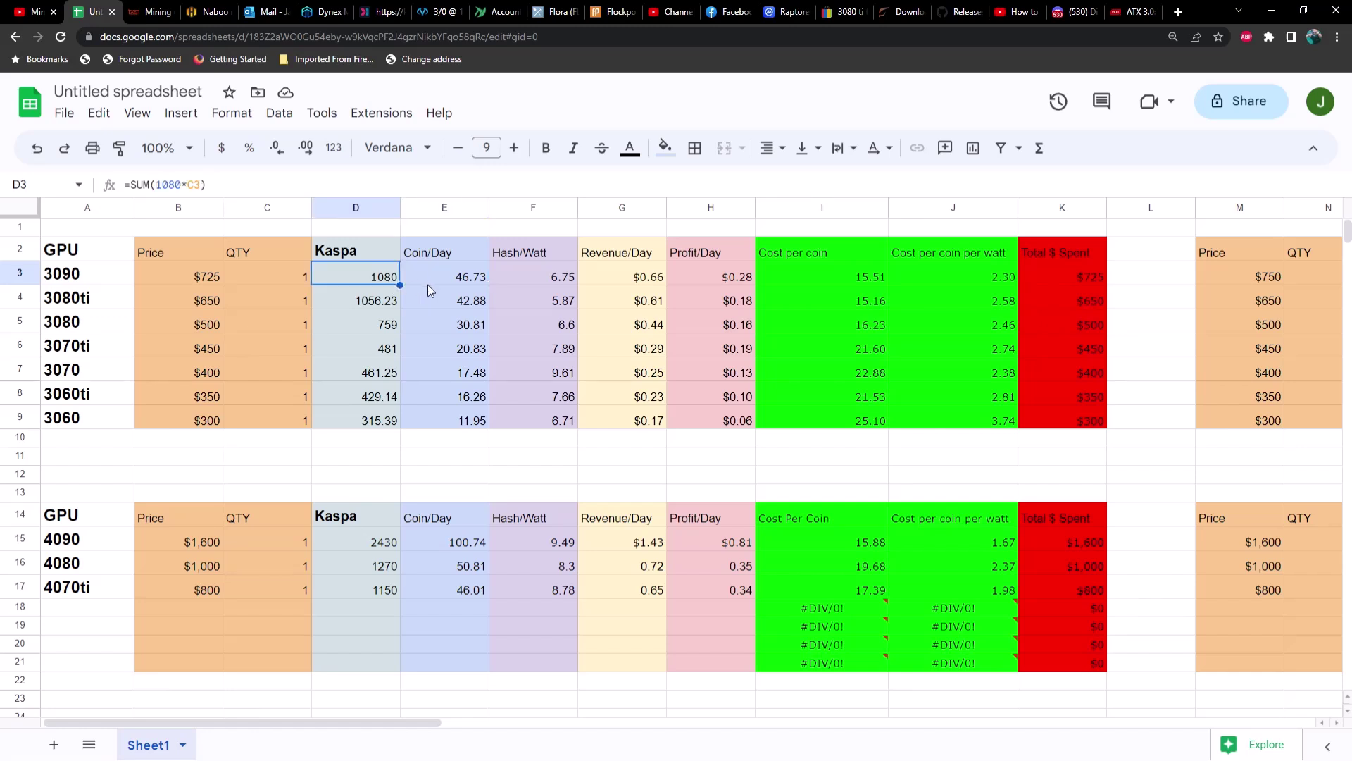
left_click(531, 274)
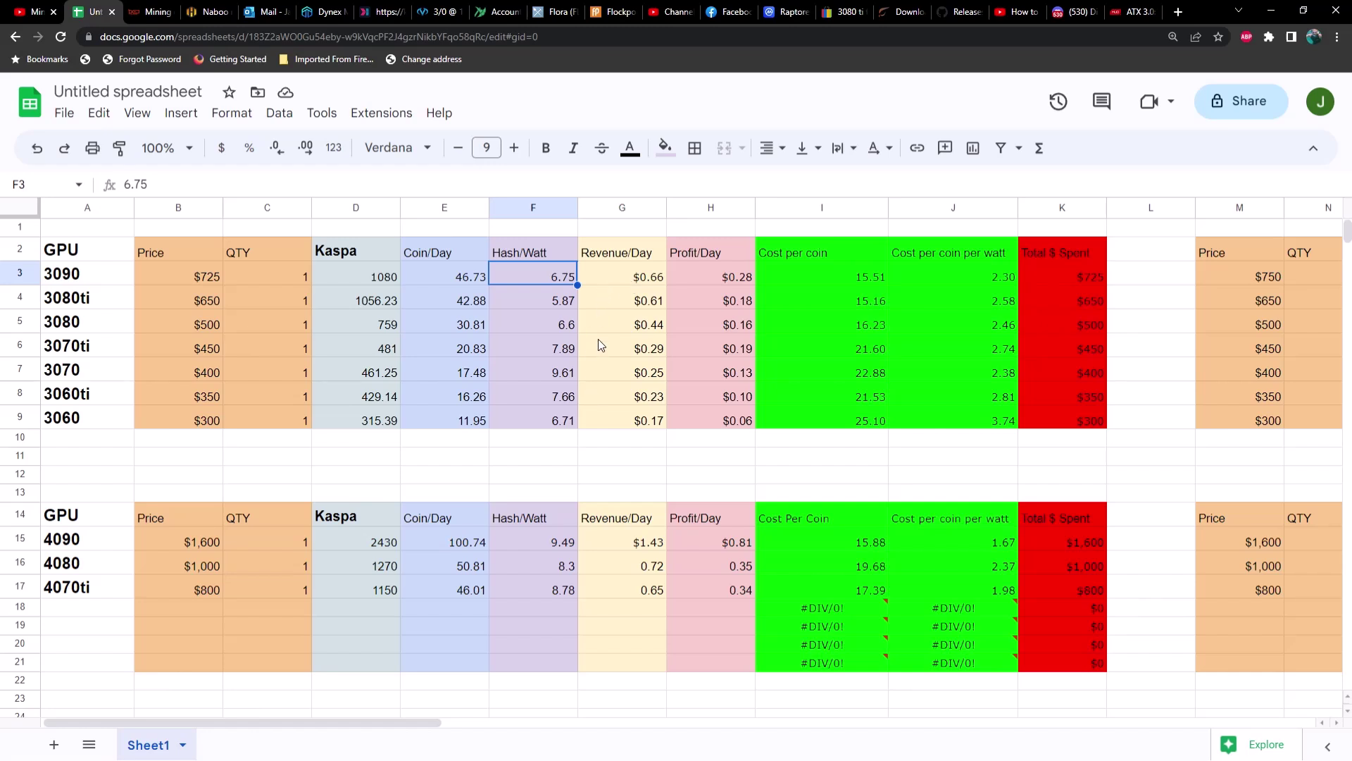
left_click(644, 280)
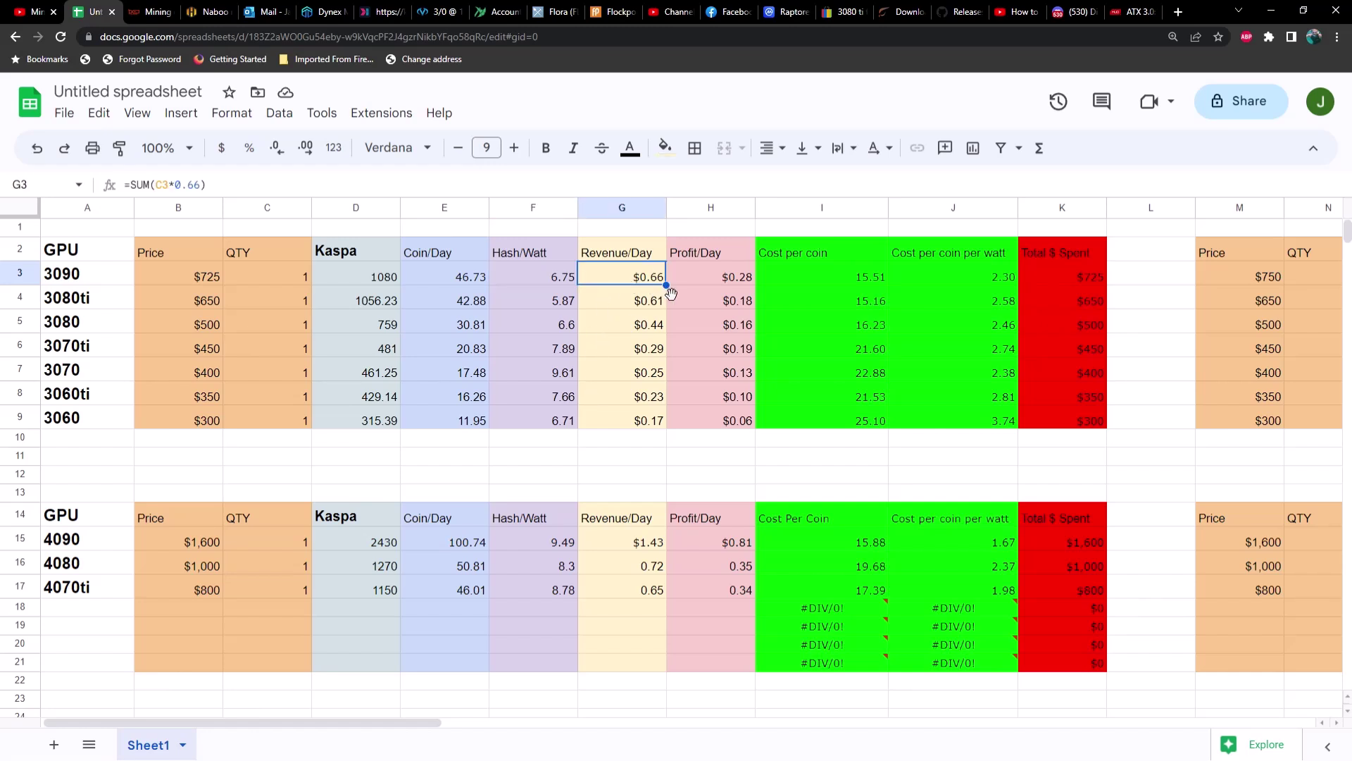
left_click(720, 280)
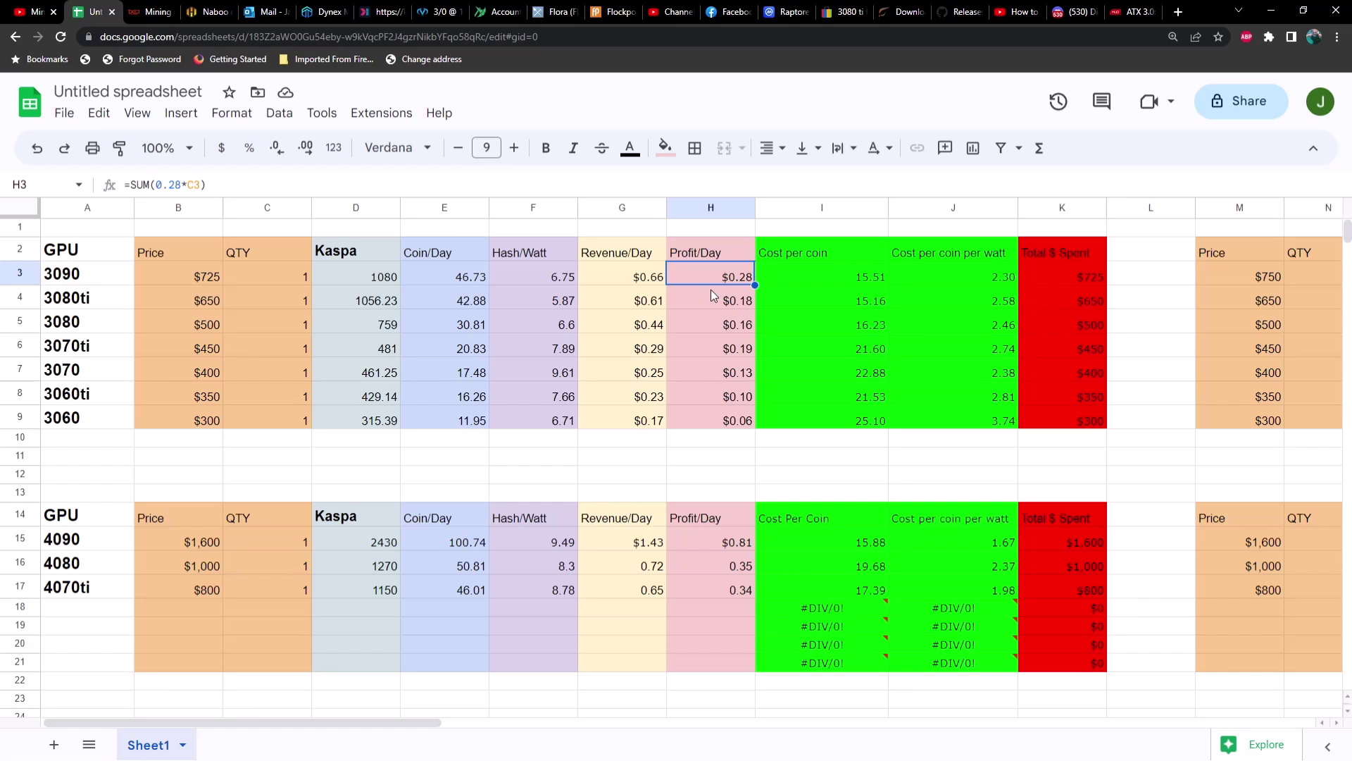
left_click(793, 280)
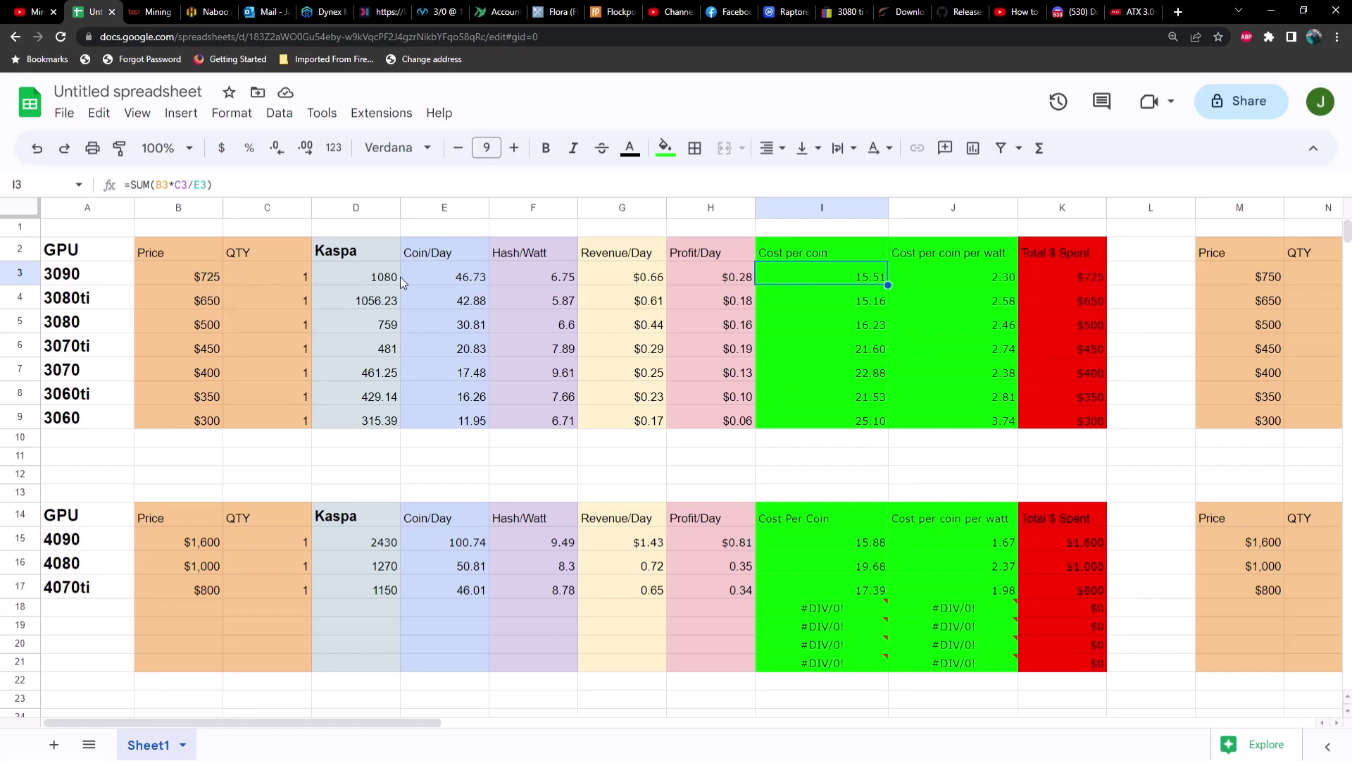
left_click(461, 284)
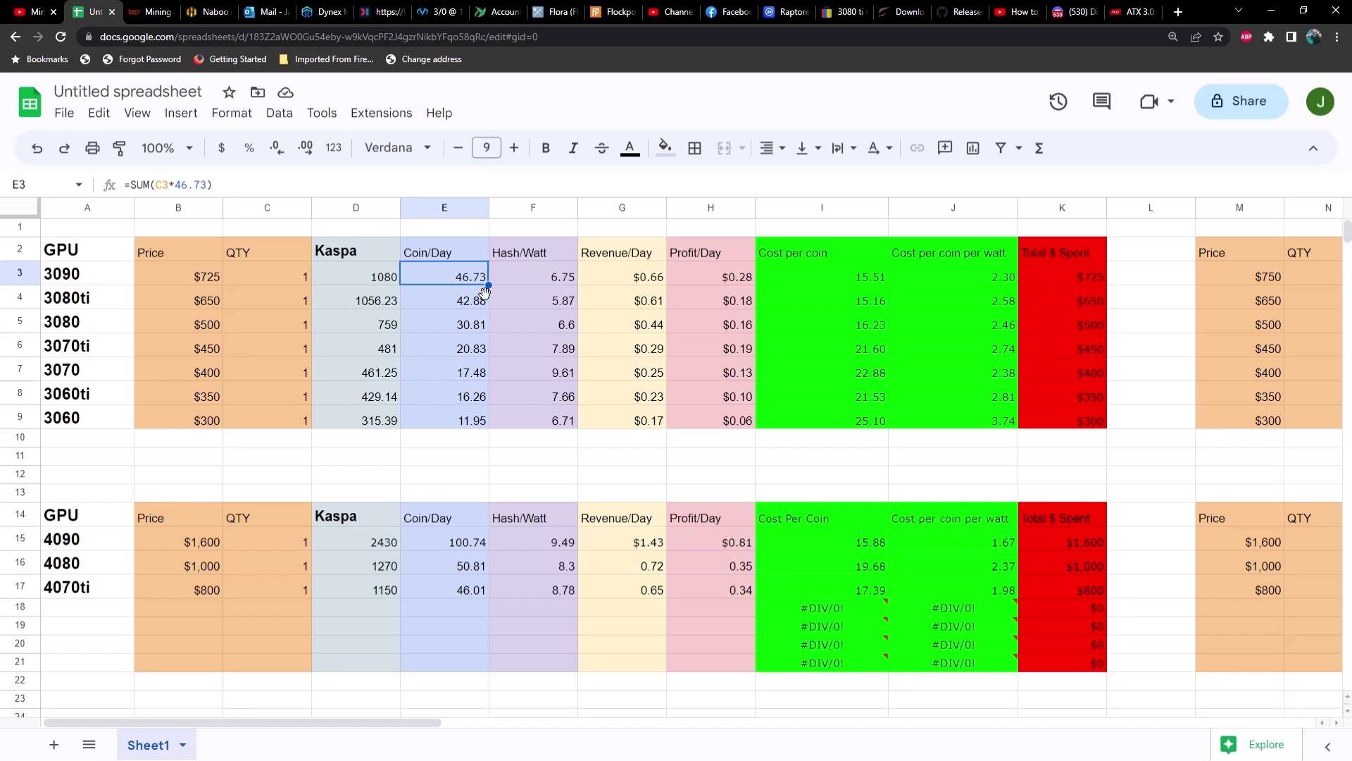
left_click(968, 276)
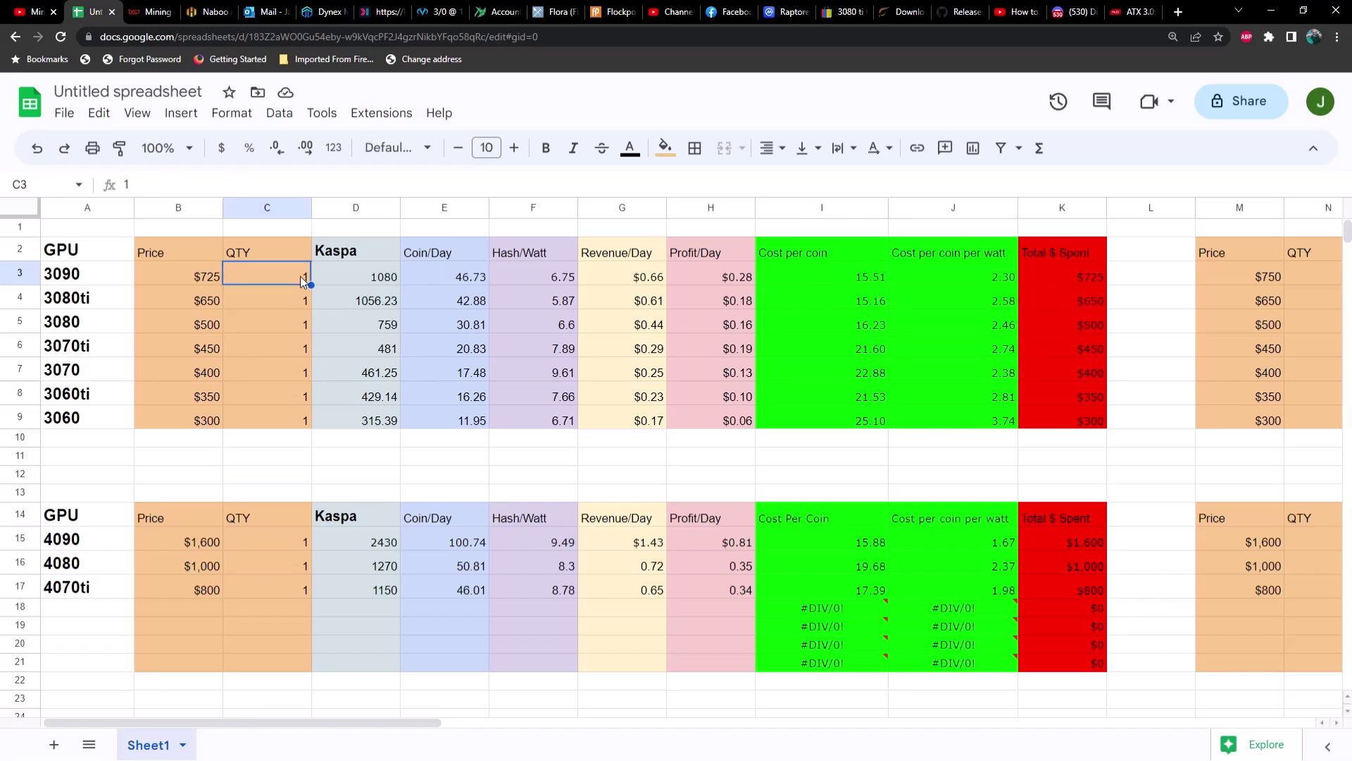
Check the 4090's Kaspa hashrate for comparison and set the 3090 quantity to 2.
left_click(384, 543)
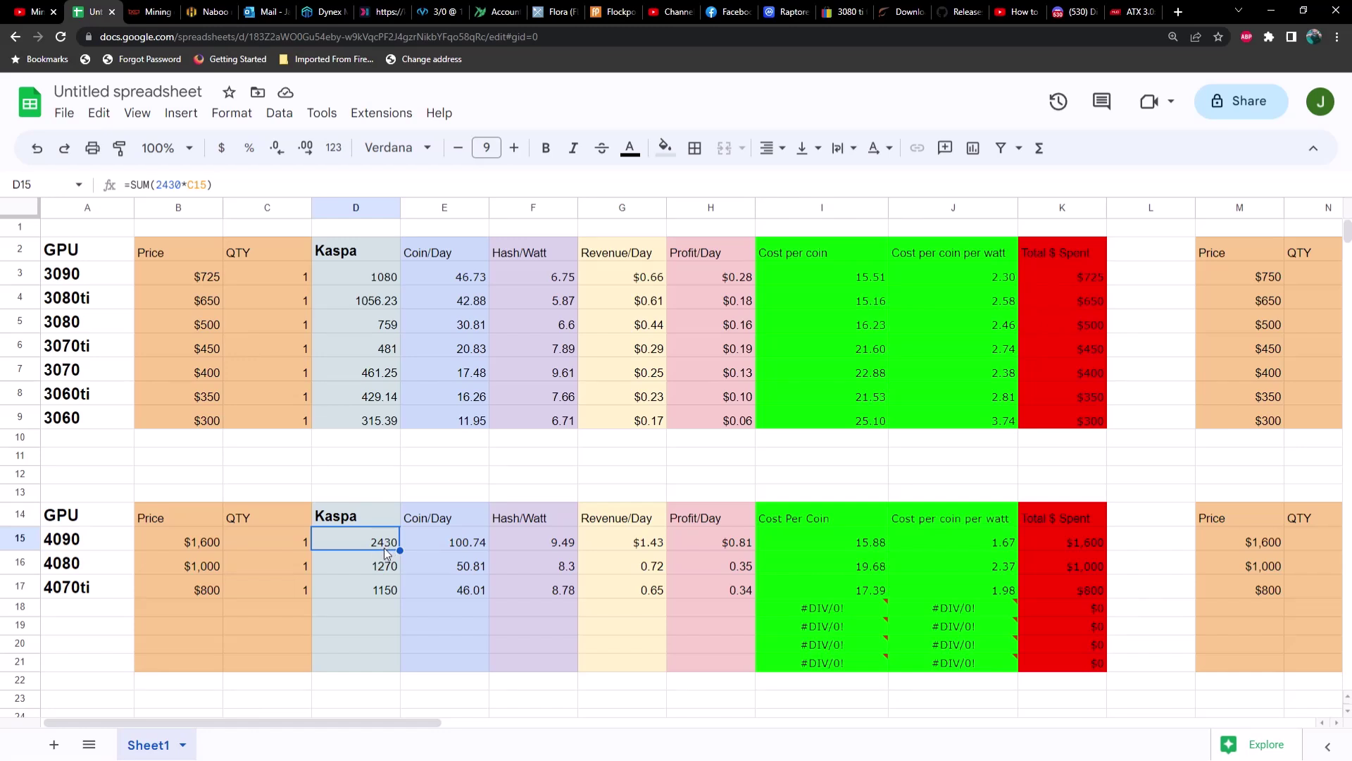
left_click(293, 278)
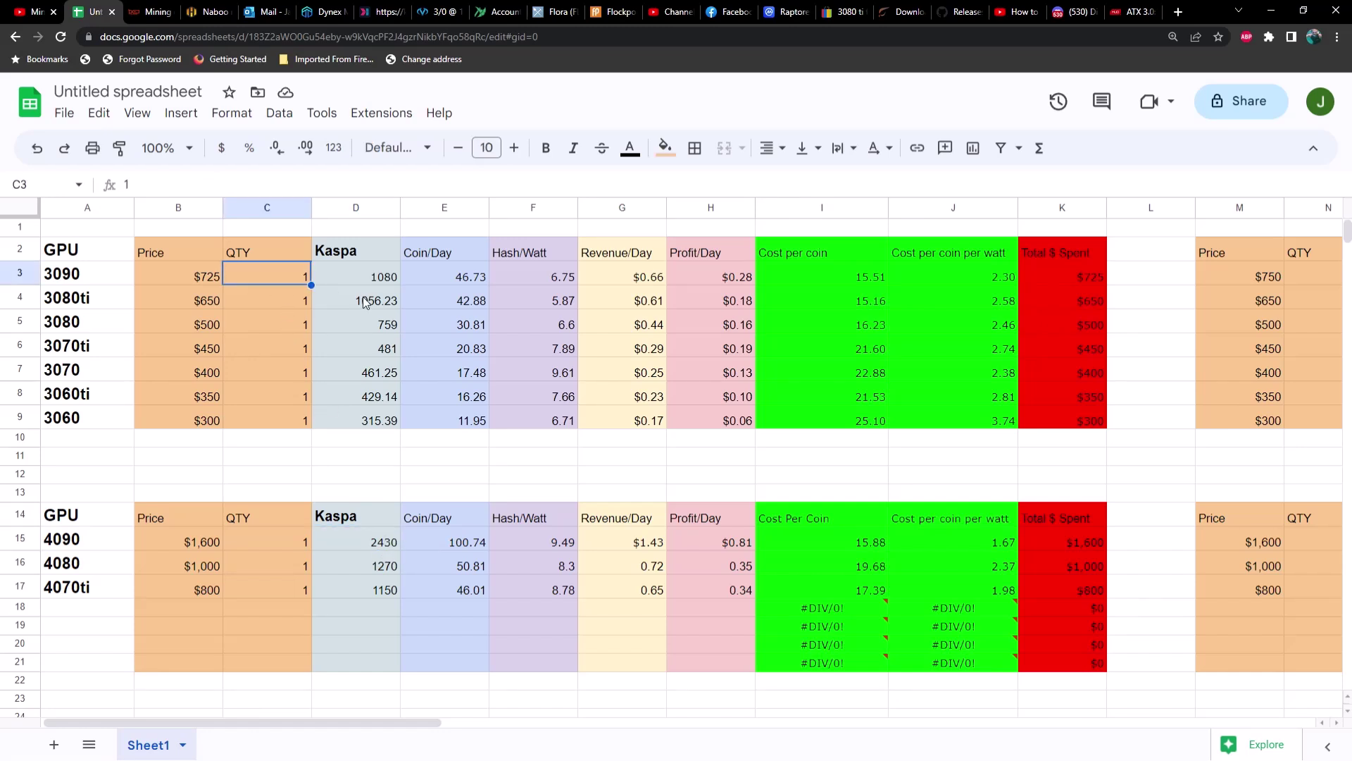
type("2")
key("Return")
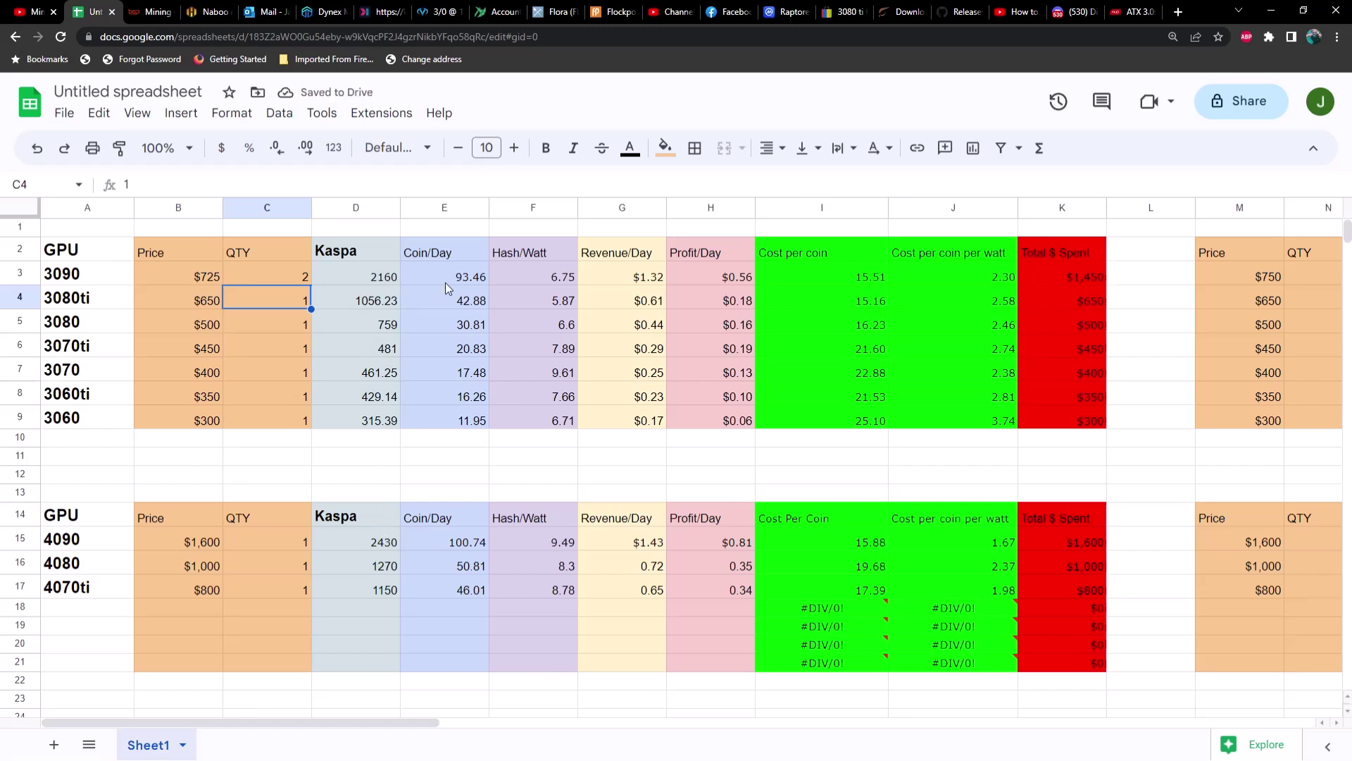
Compare the 3090 row with the 4090 row on coins per day, hash per watt, daily revenue, daily profit and total spent.
left_click(471, 281)
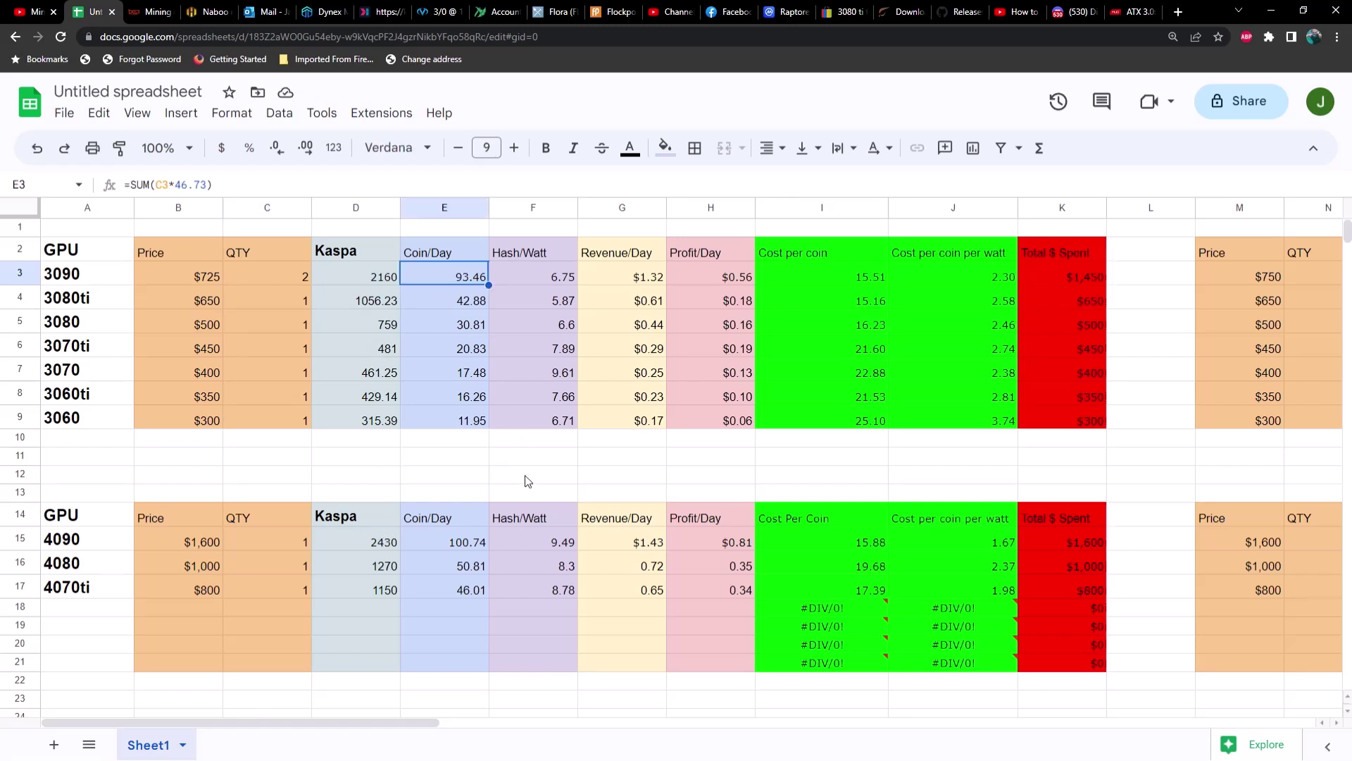
left_click(552, 541)
left_click(559, 279)
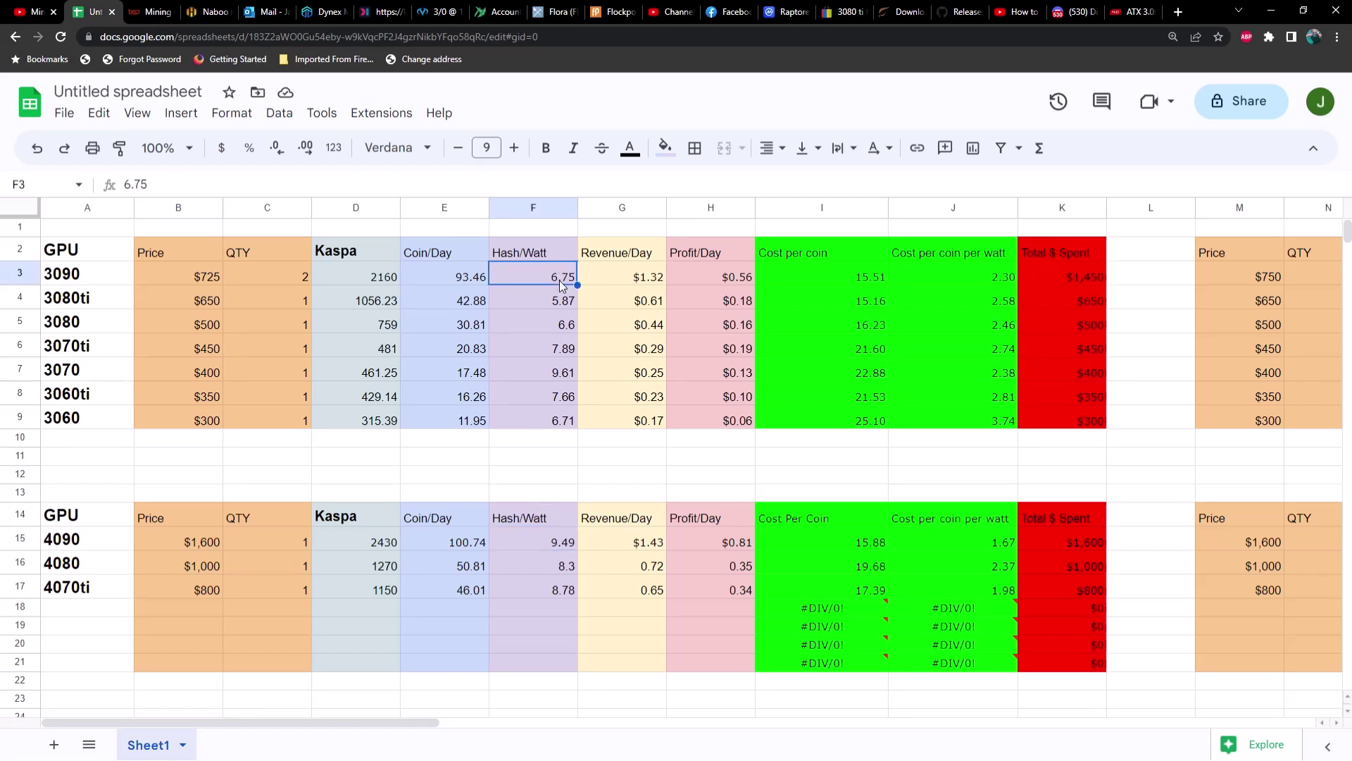
left_click(621, 278)
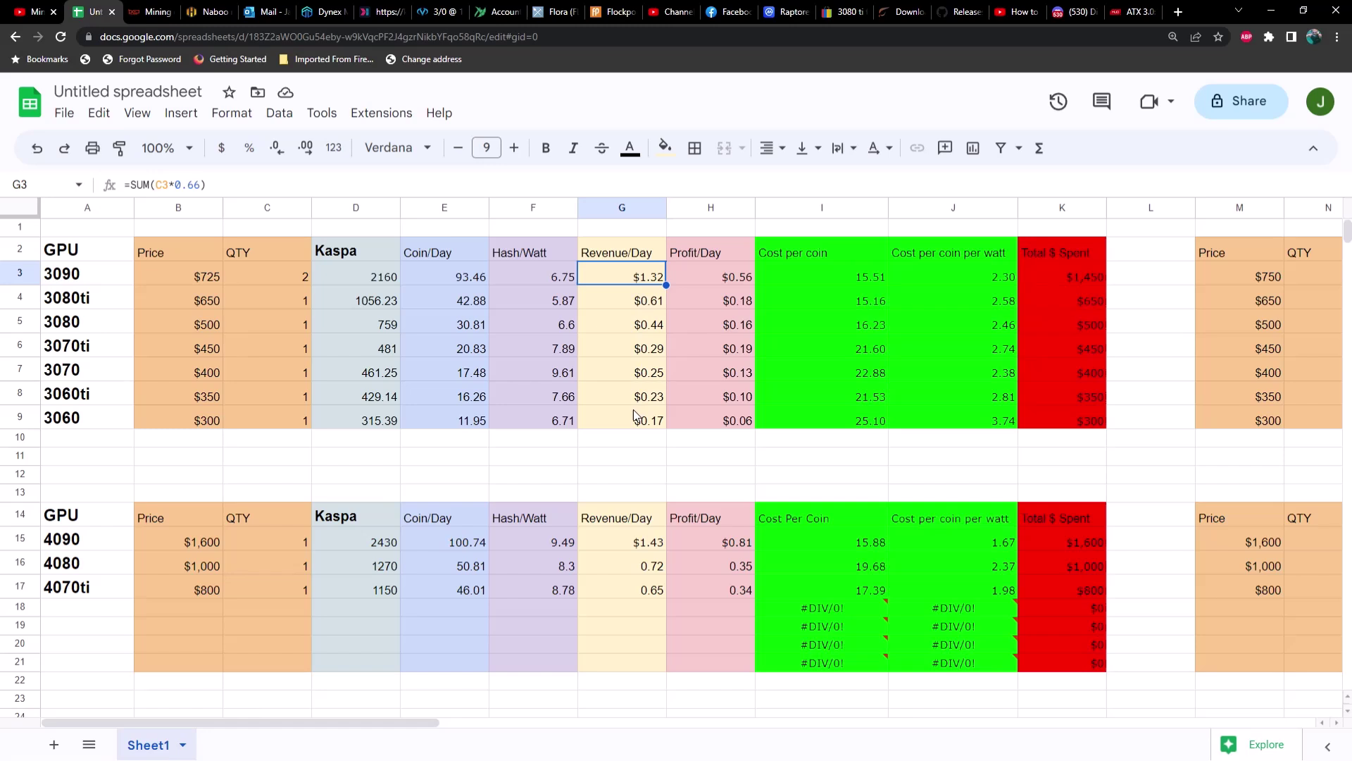
left_click(640, 542)
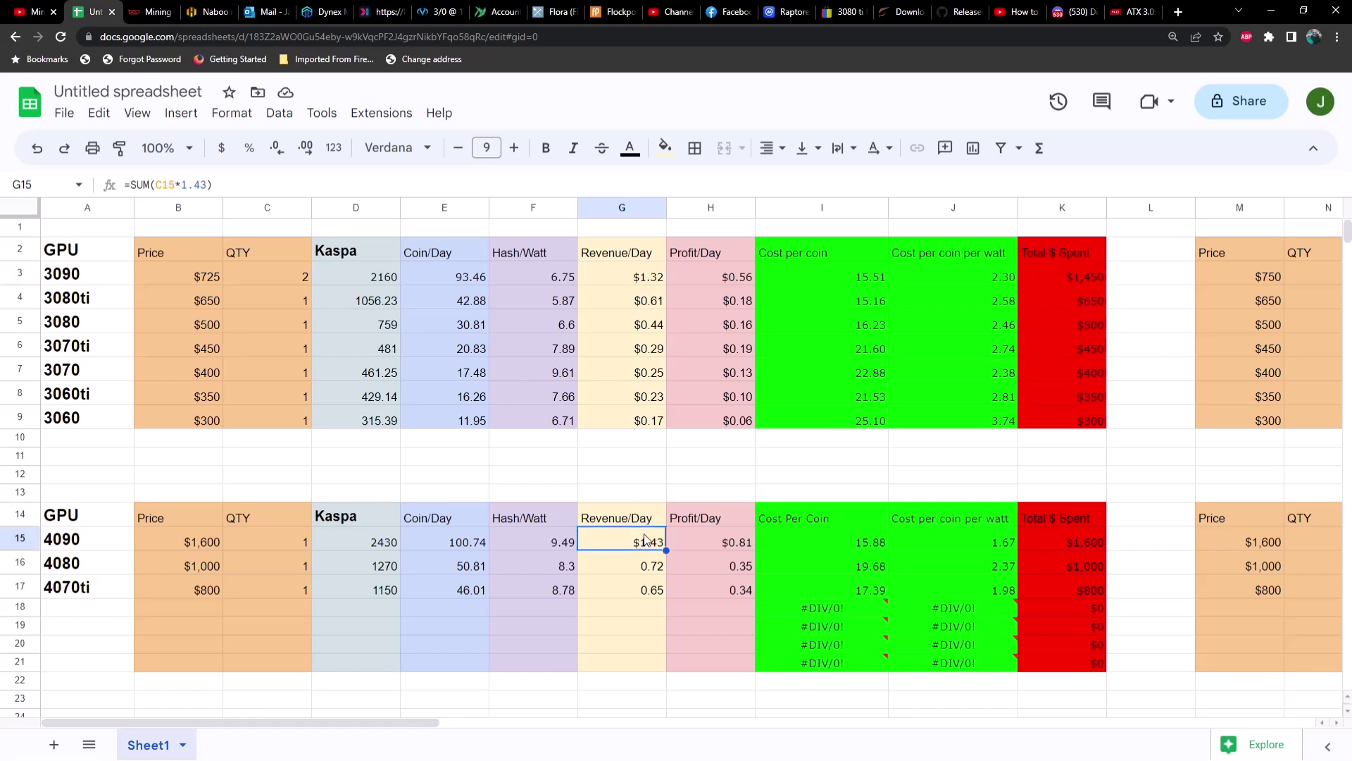
left_click(735, 280)
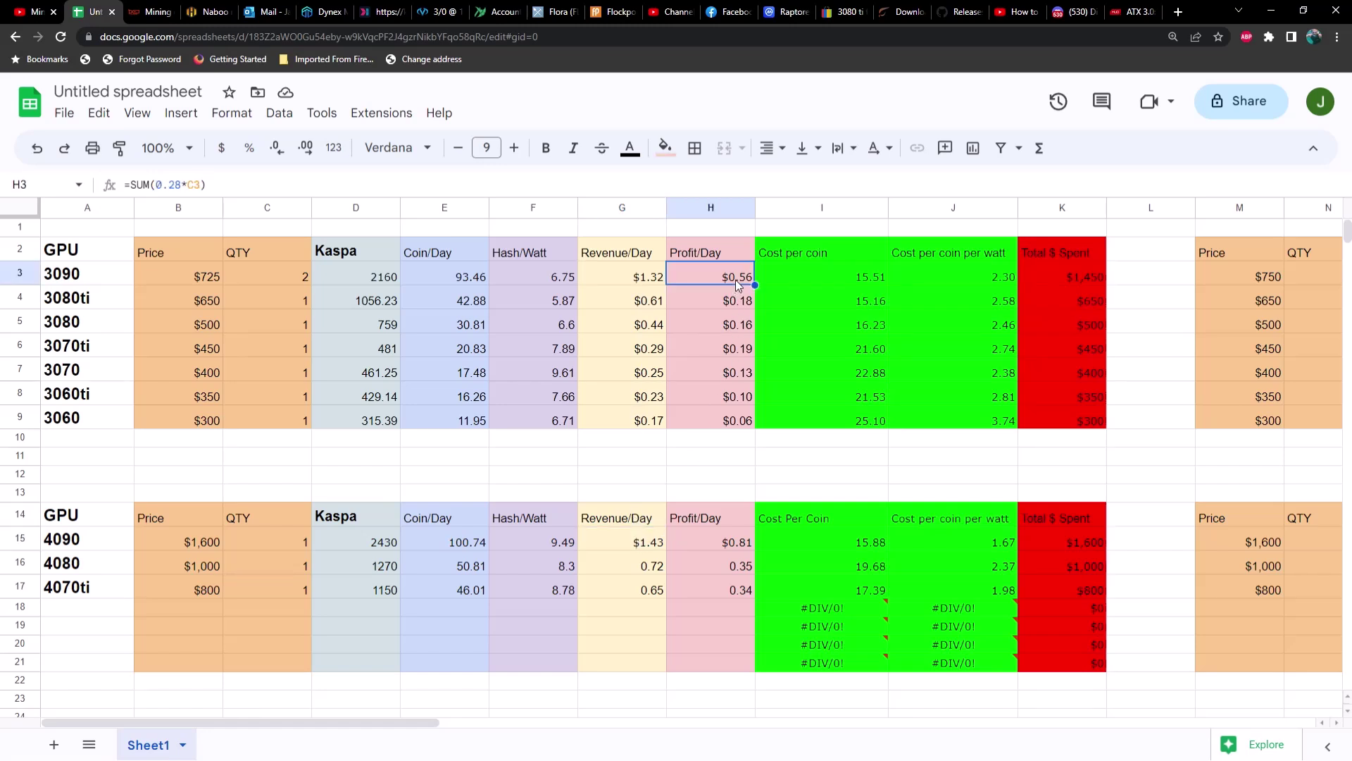
left_click(733, 540)
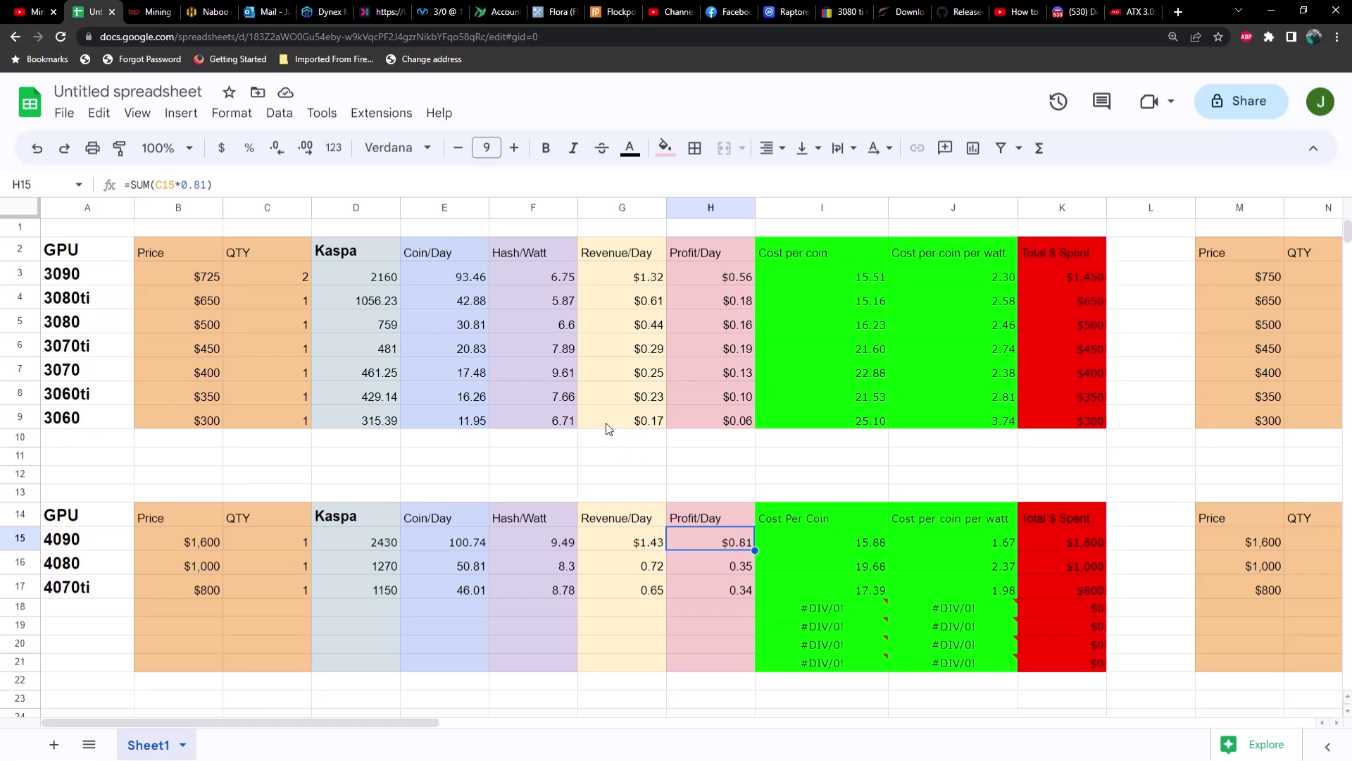
left_click(208, 277)
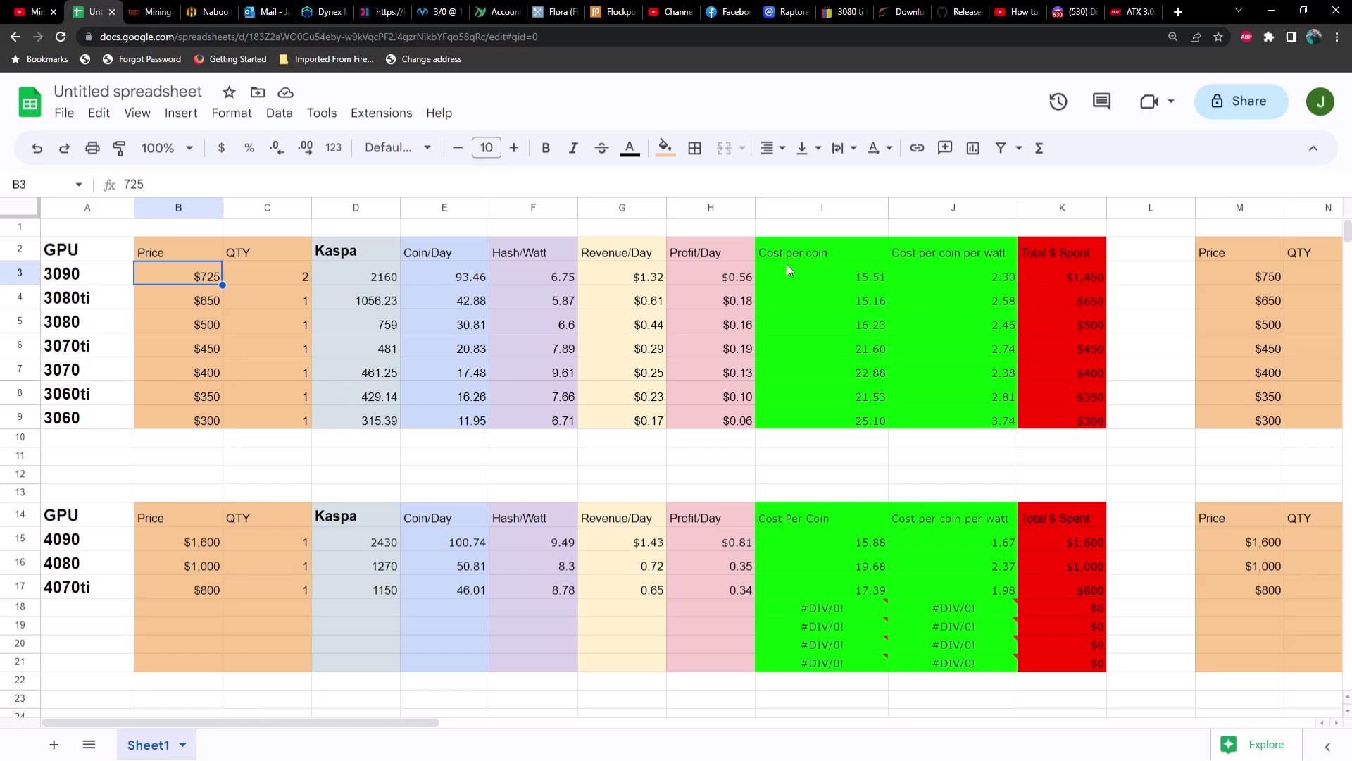
left_click(1076, 278)
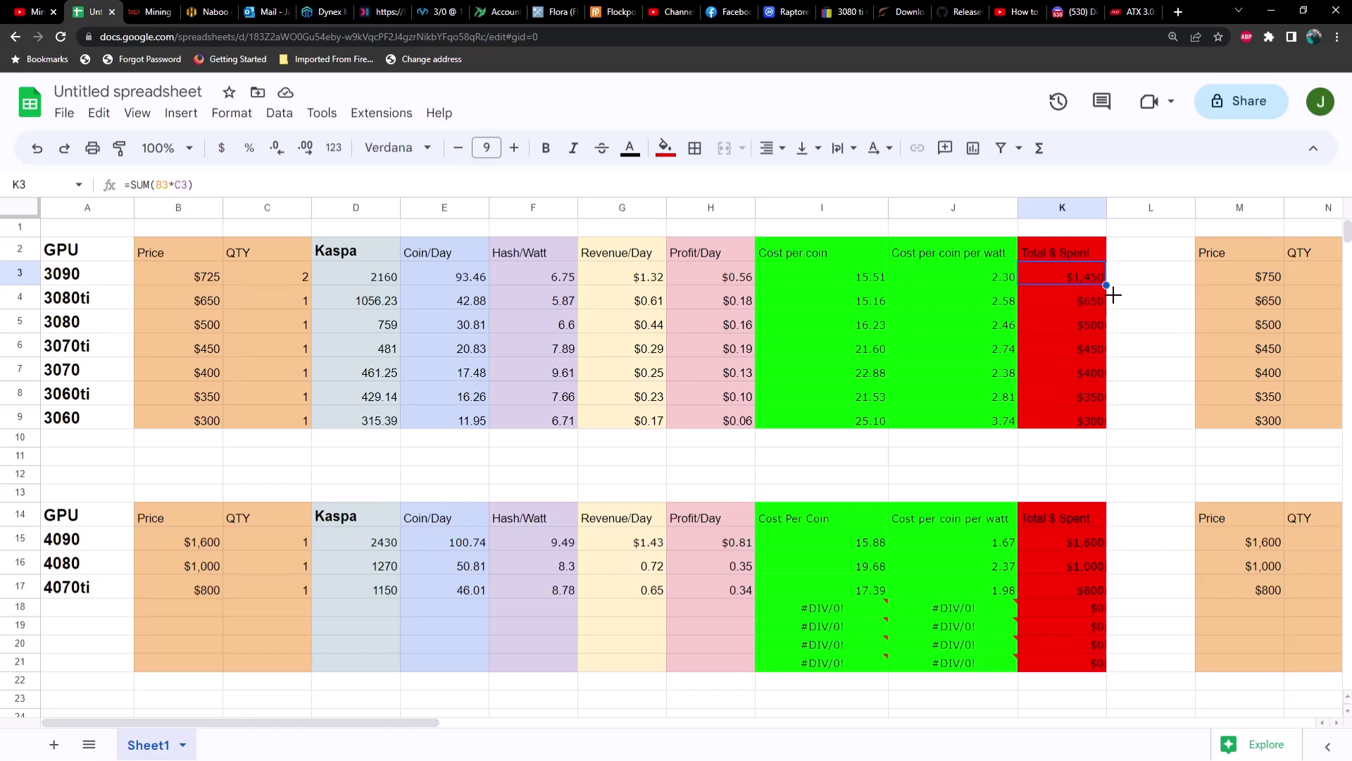
left_click(1084, 539)
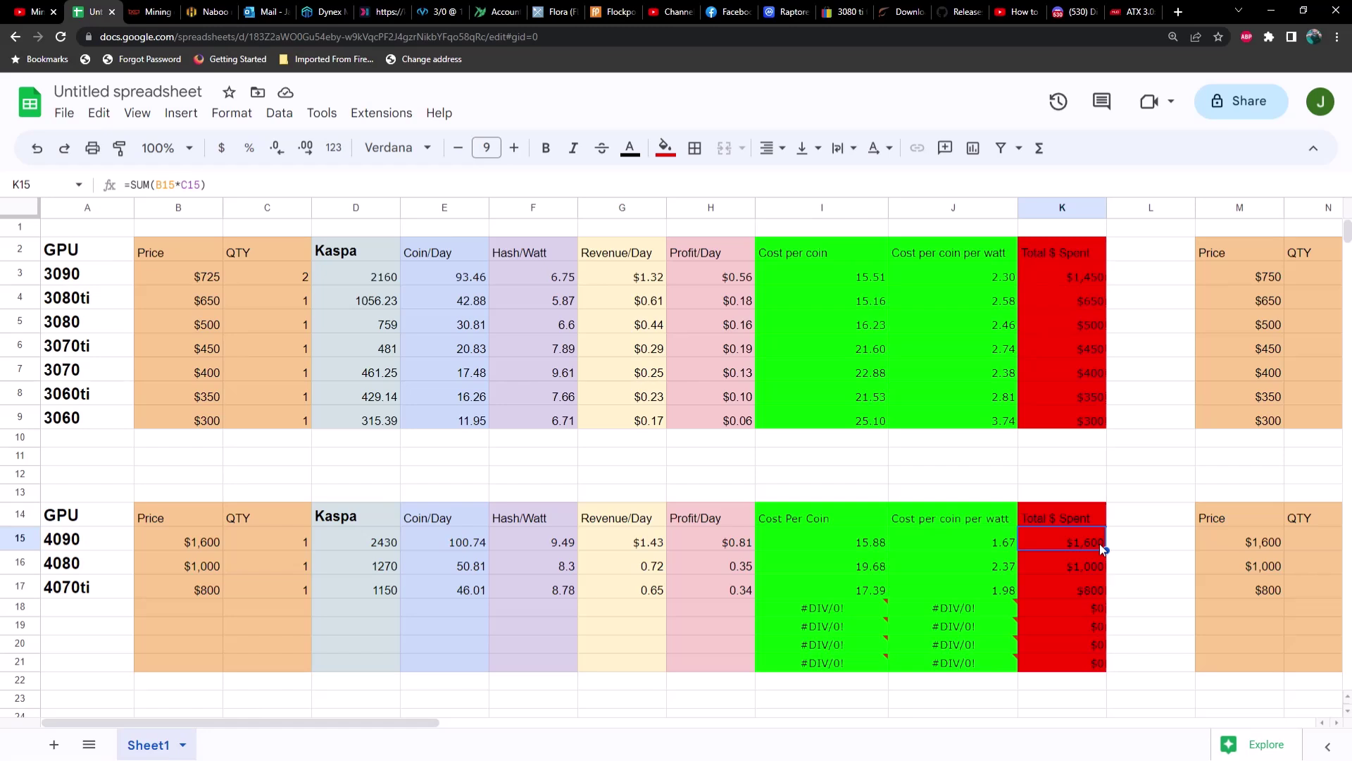
Set the 3080ti quantity to 2 and check that row's profit per day and total spent.
left_click(302, 304)
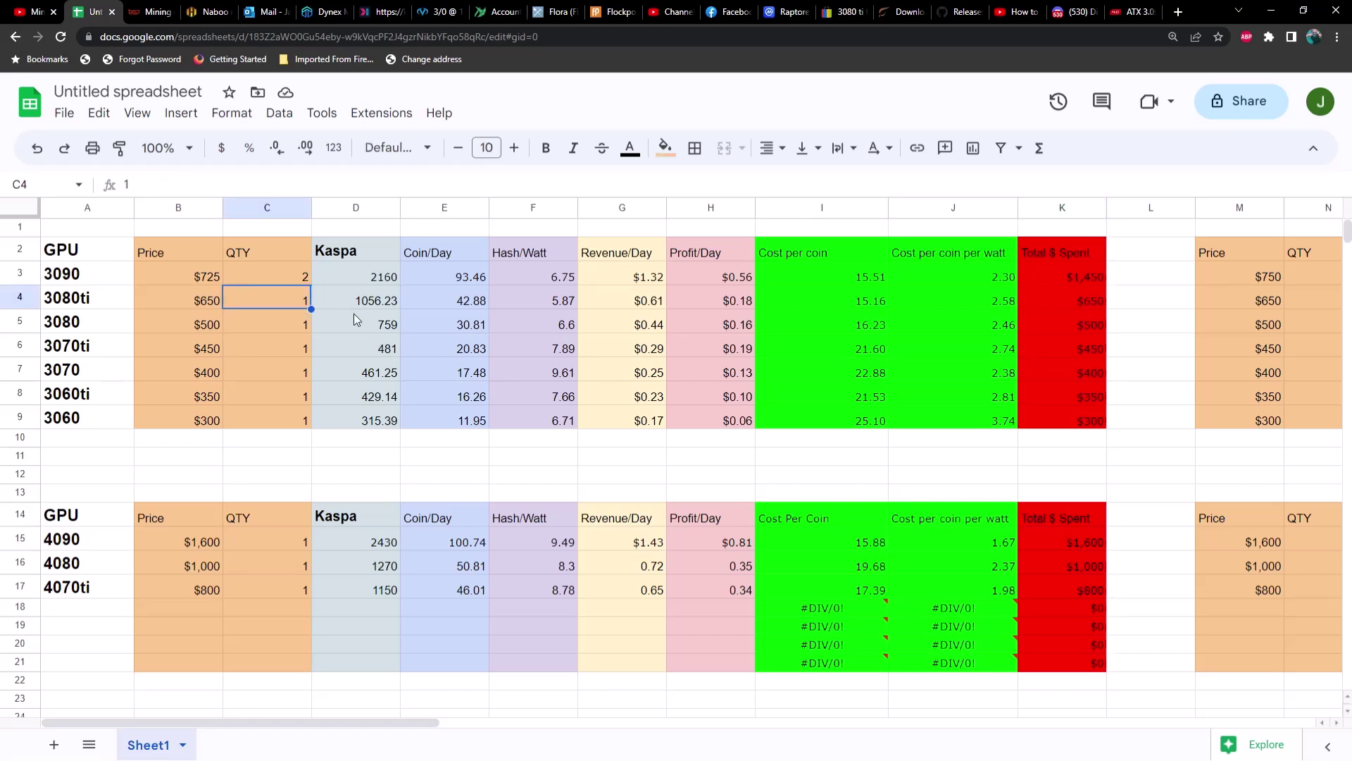
type("2")
key("Return")
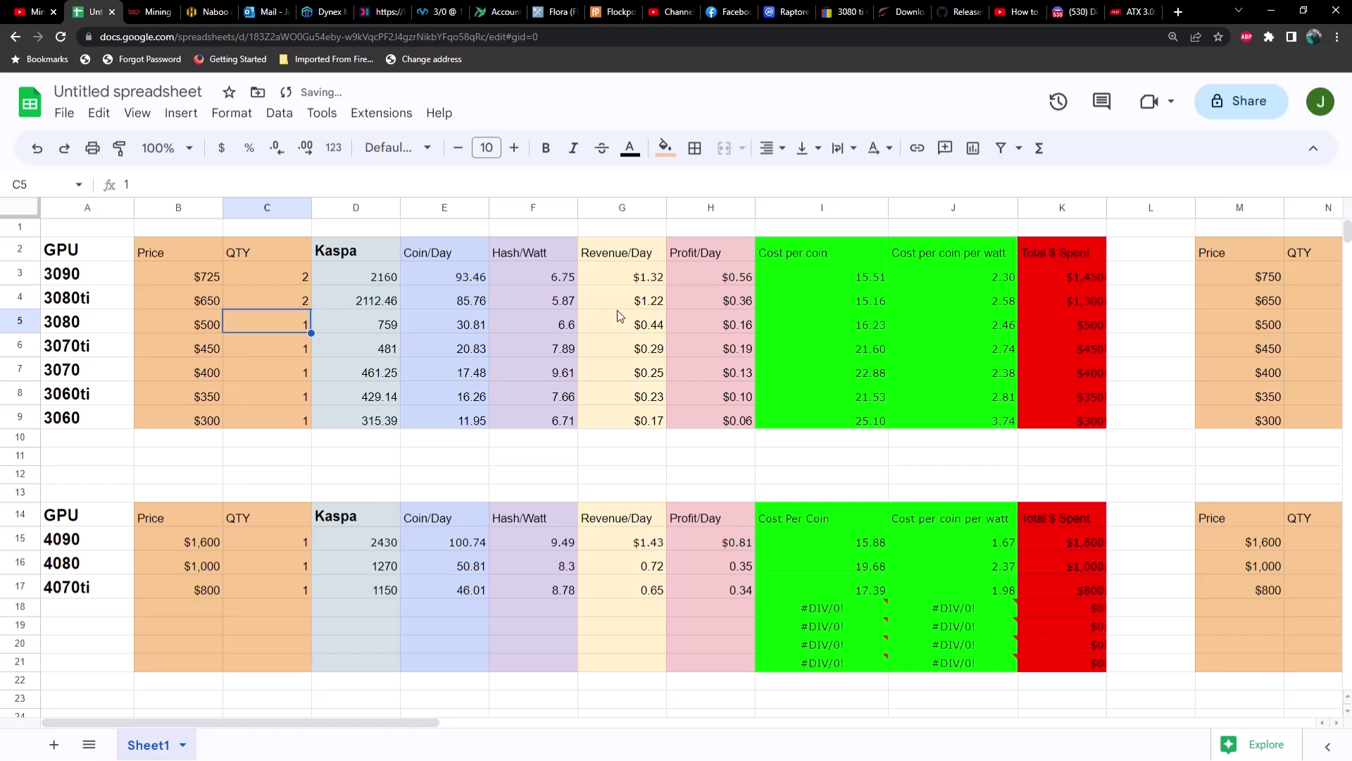
left_click(736, 303)
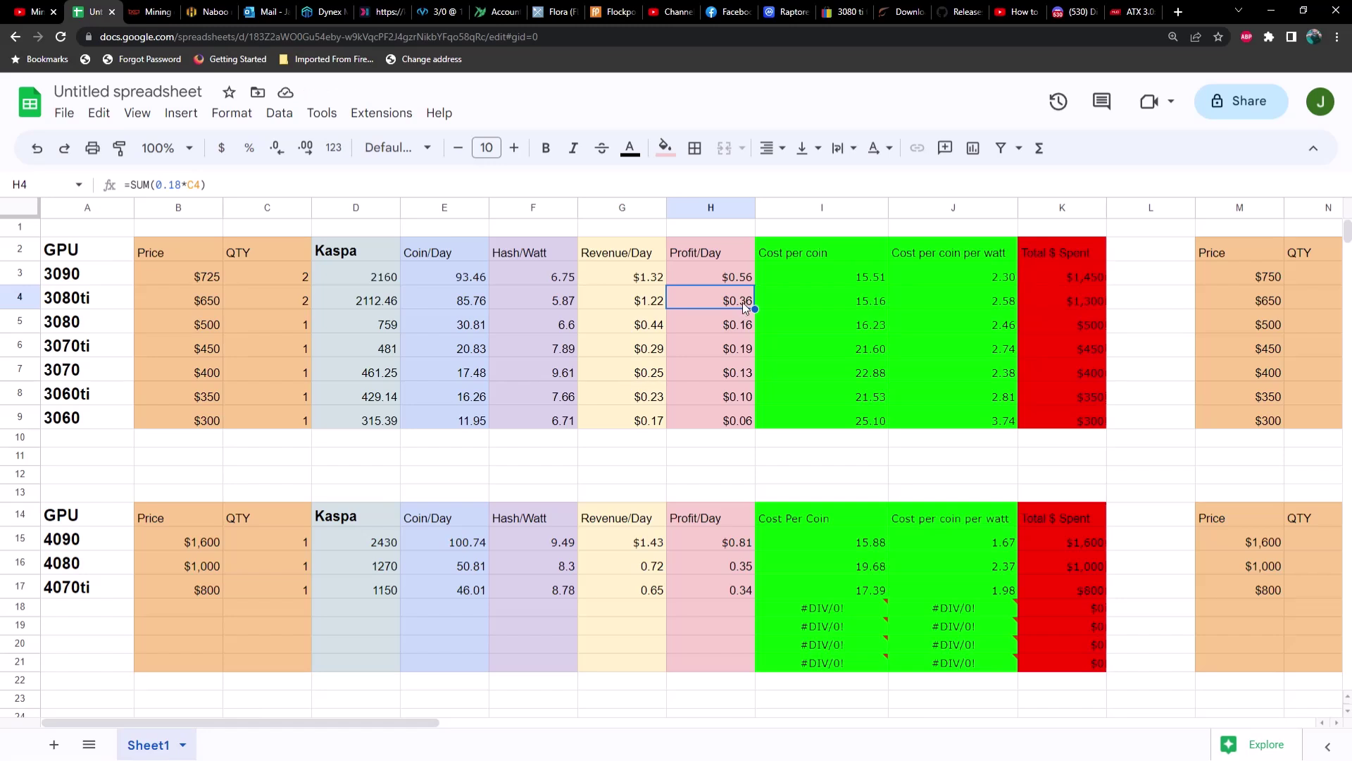
left_click(1065, 299)
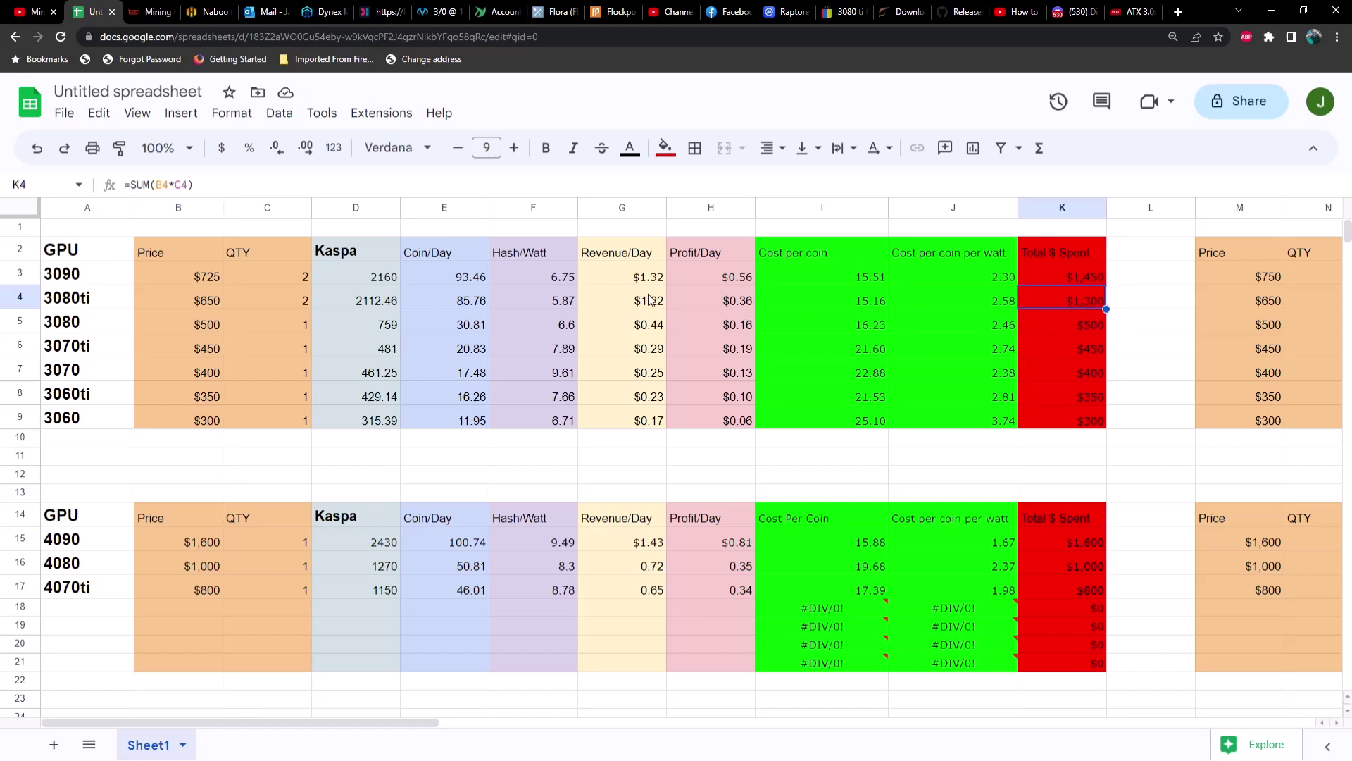
Set the 3080ti quantity to 2.3.
left_click(293, 302)
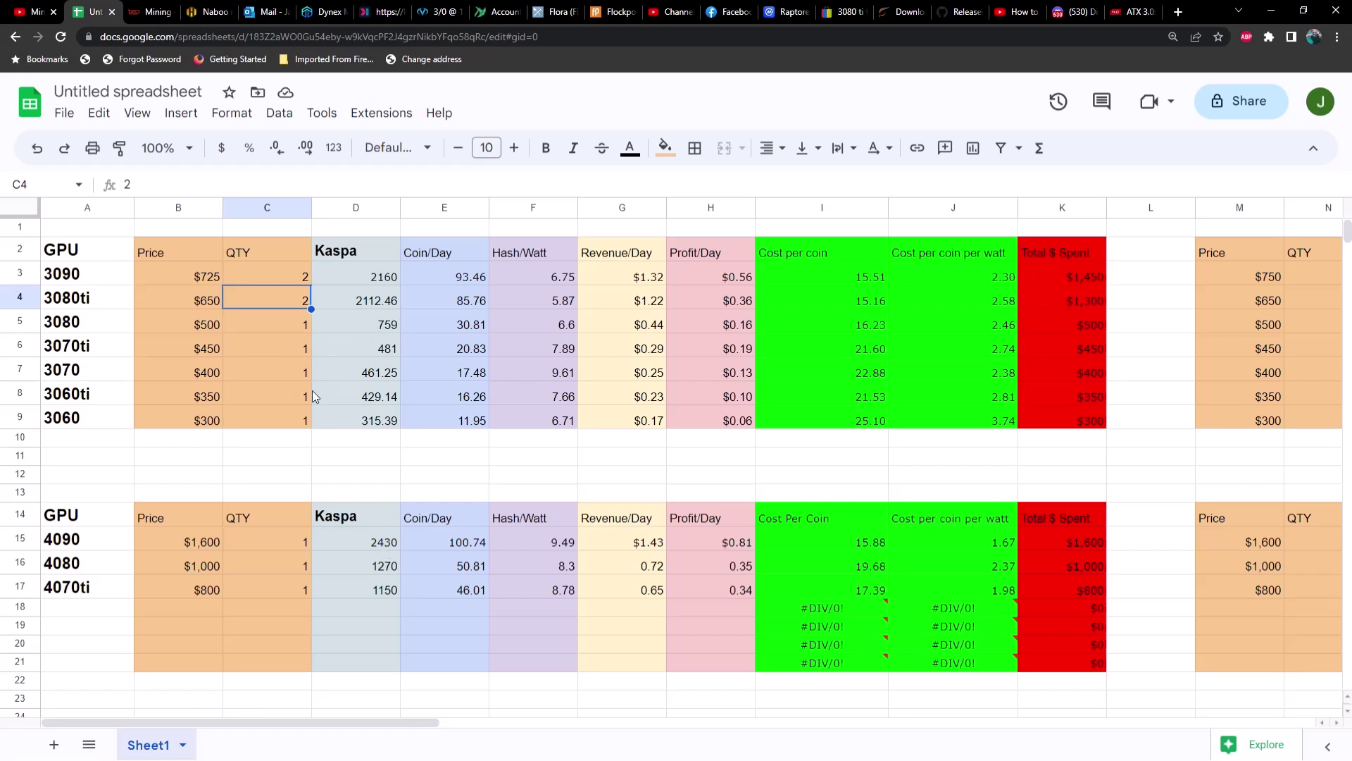
double_click(303, 302)
type(".")
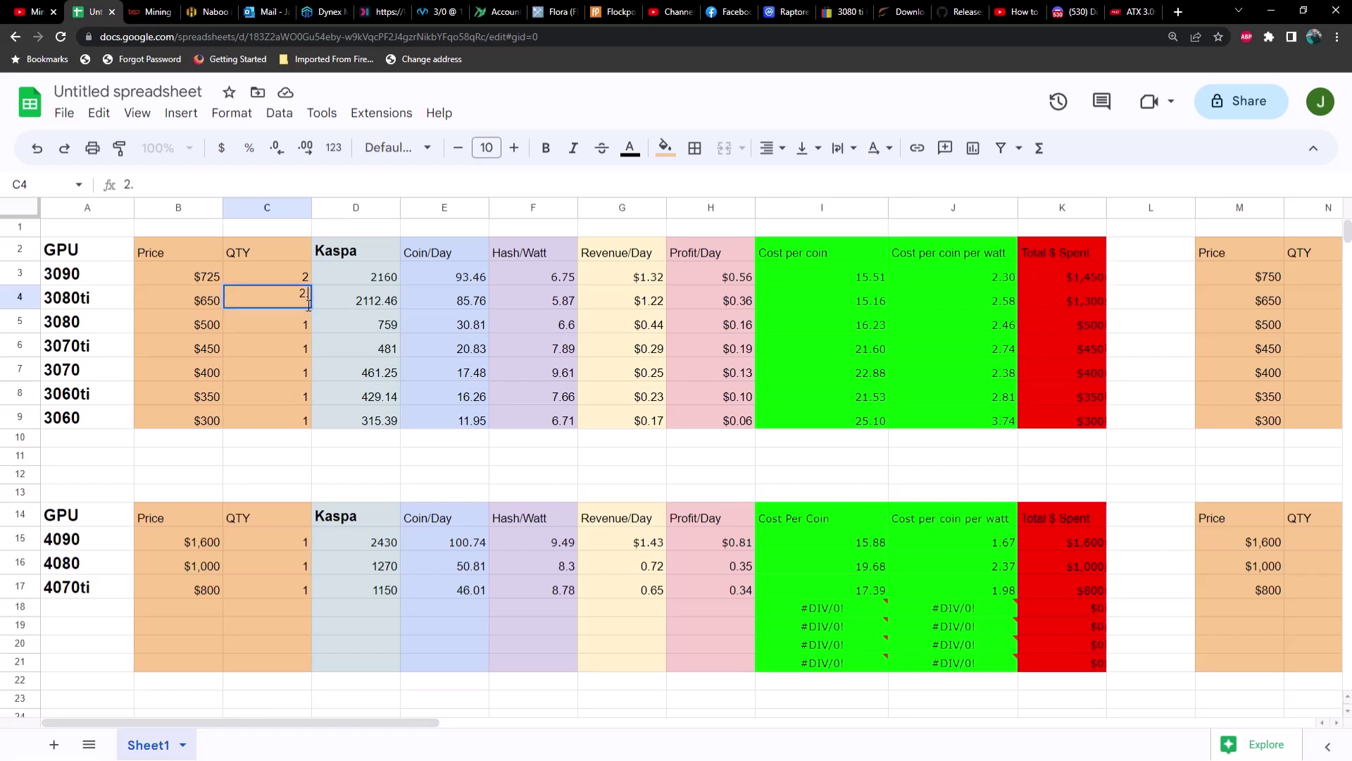
type("3")
key("Return")
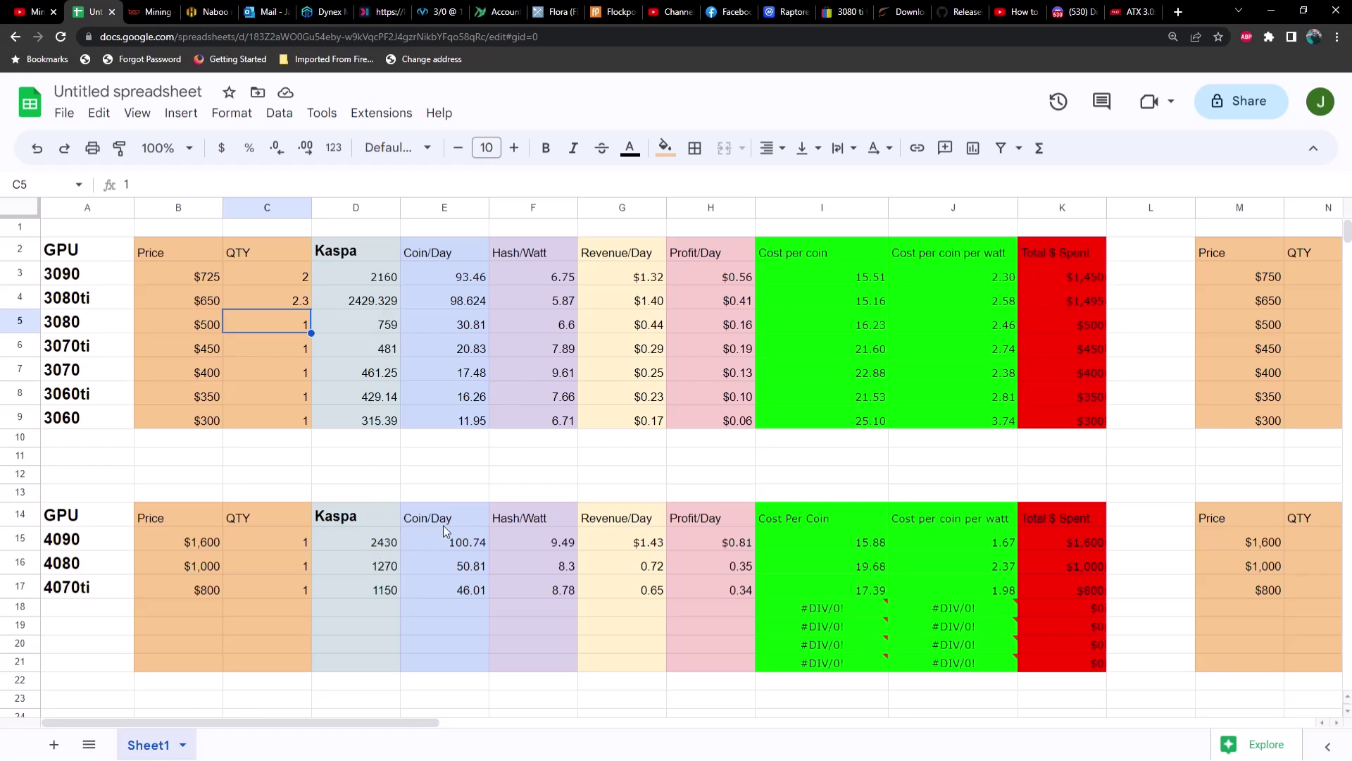
Compare the 3080ti row with the 4090 on revenue and profit per day, and check its coins per day, hash per watt and total spent.
left_click(464, 302)
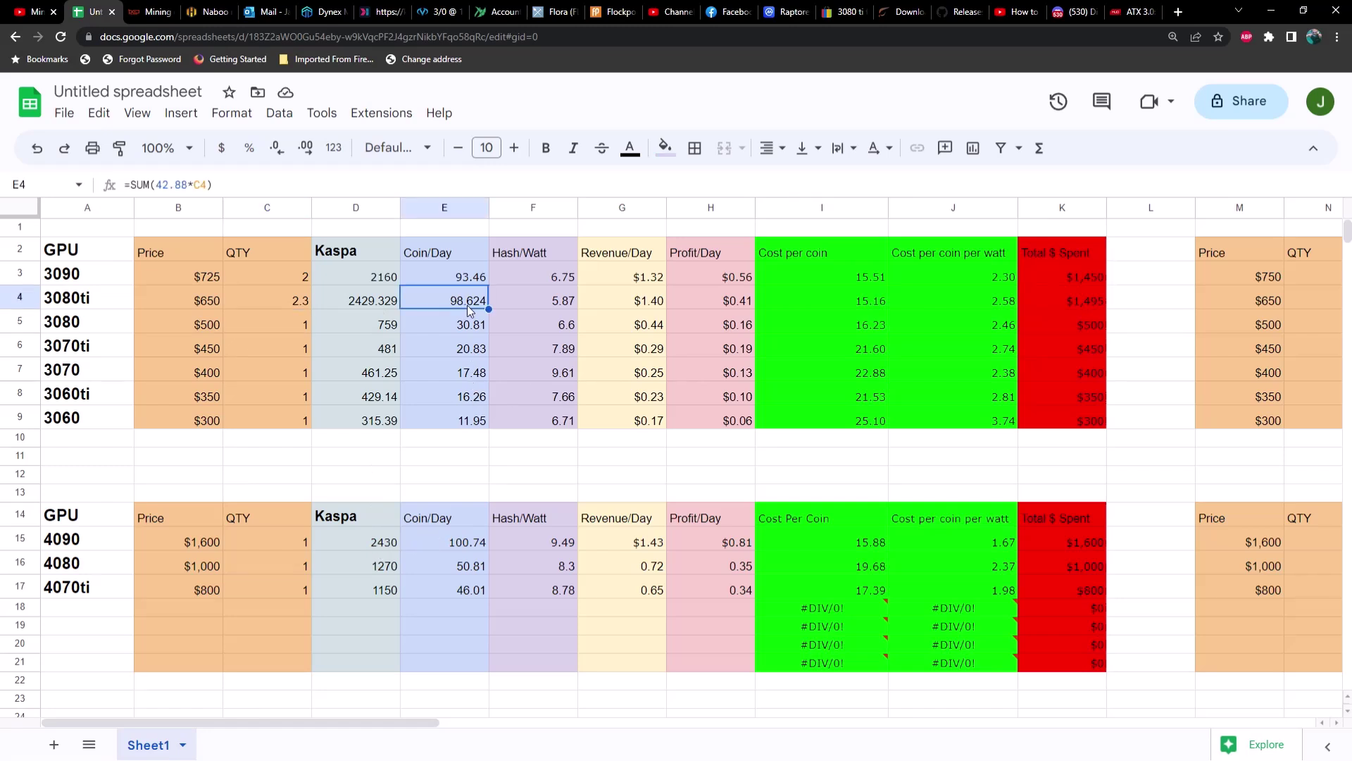
left_click(557, 303)
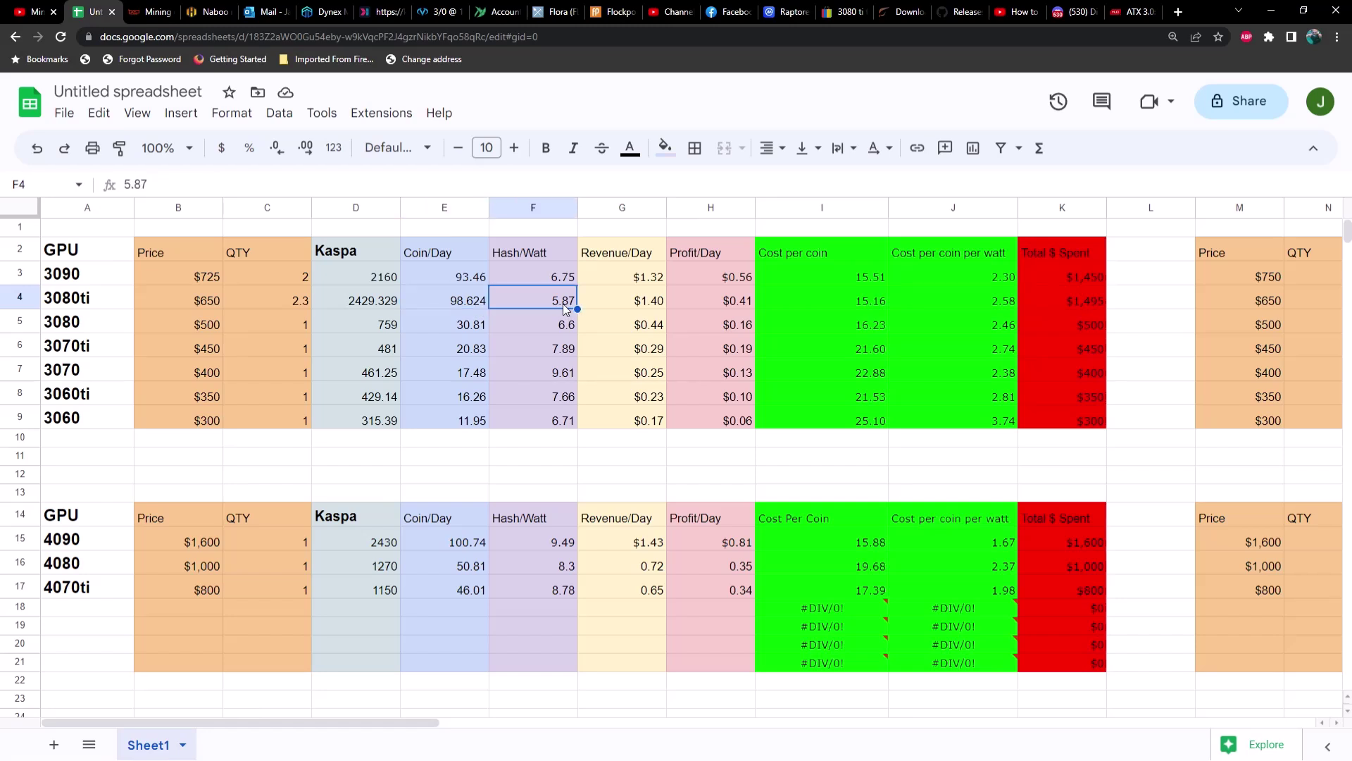
left_click(623, 302)
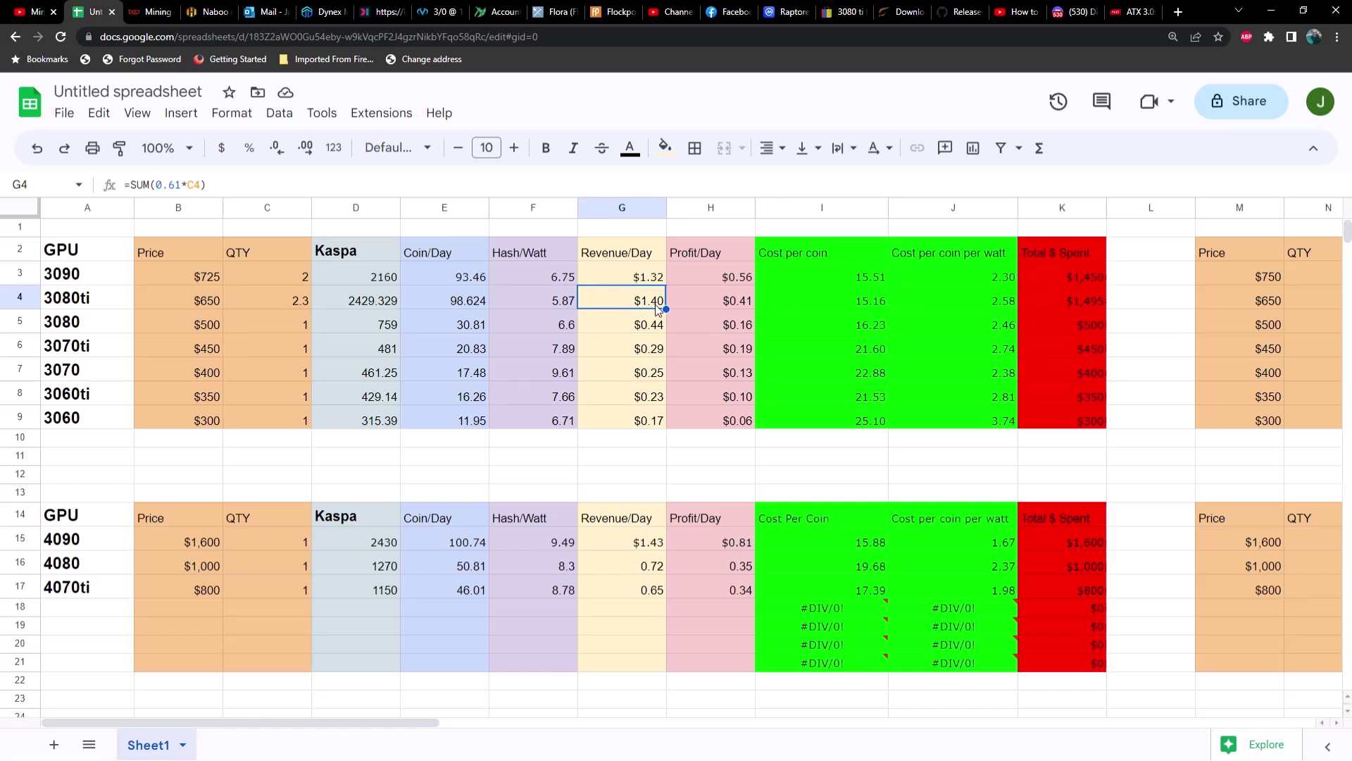
left_click(734, 300)
left_click(738, 545)
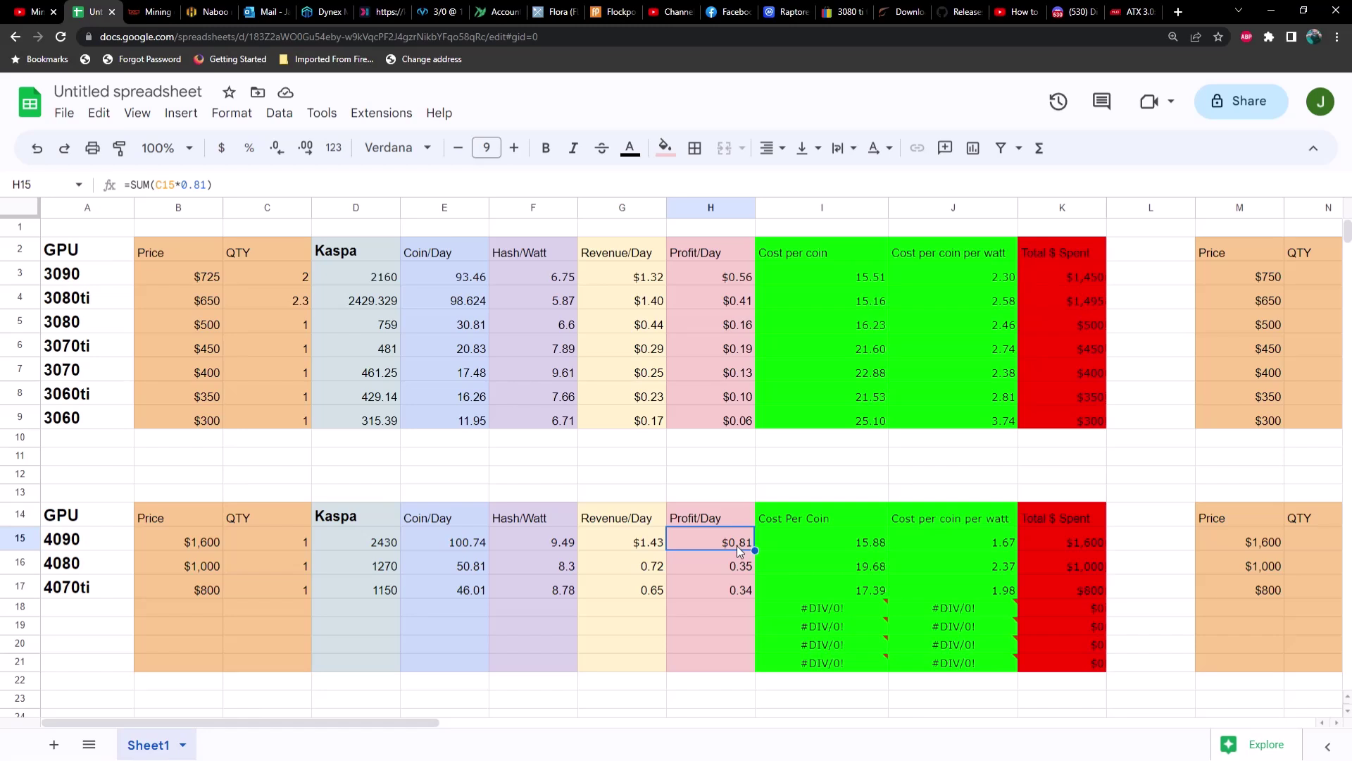
left_click(661, 543)
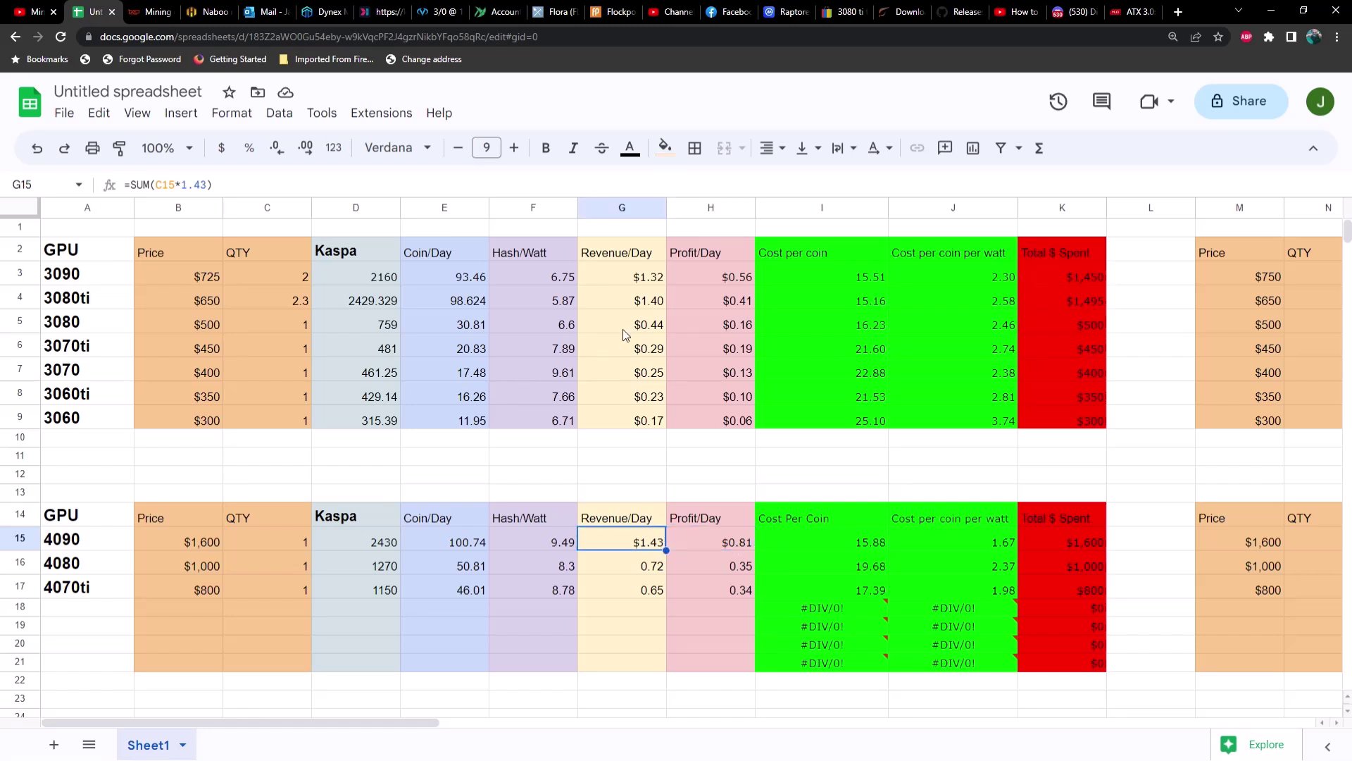
left_click(646, 305)
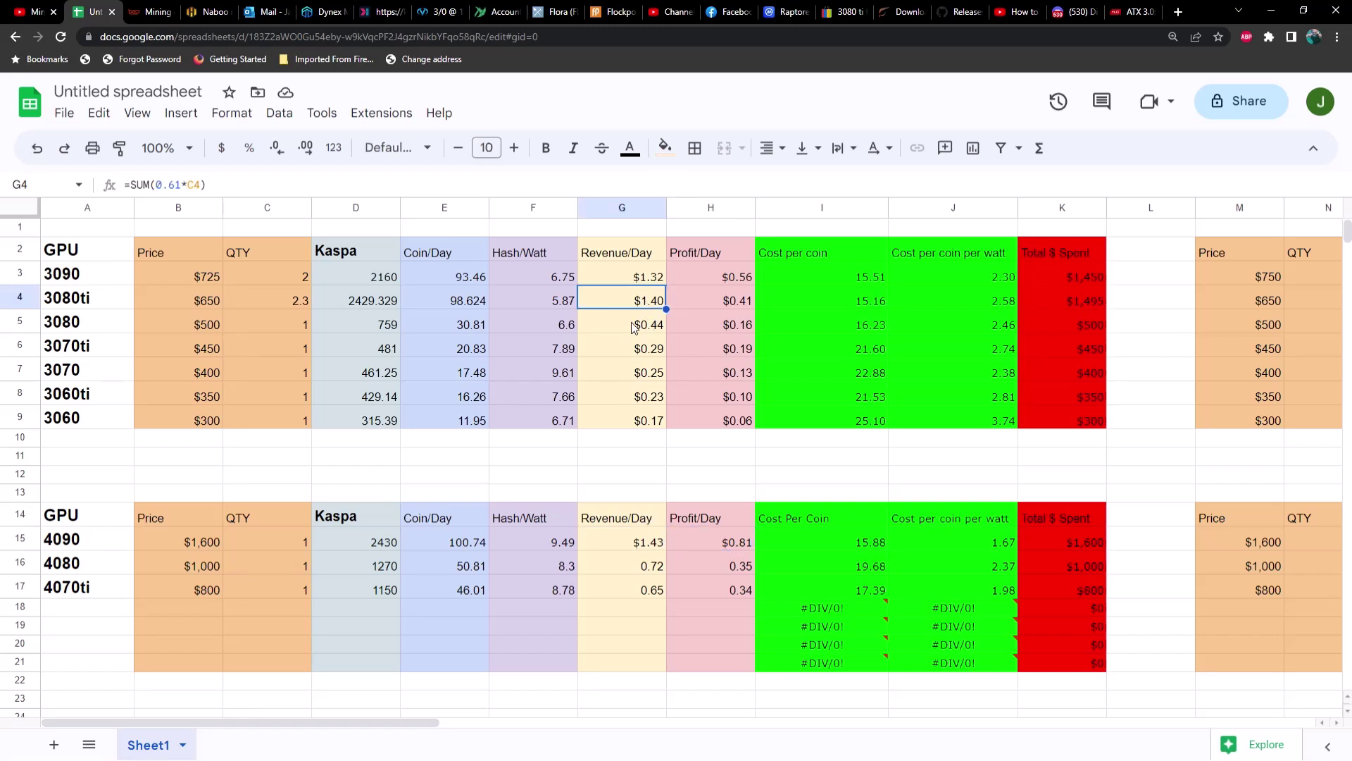
left_click(1082, 304)
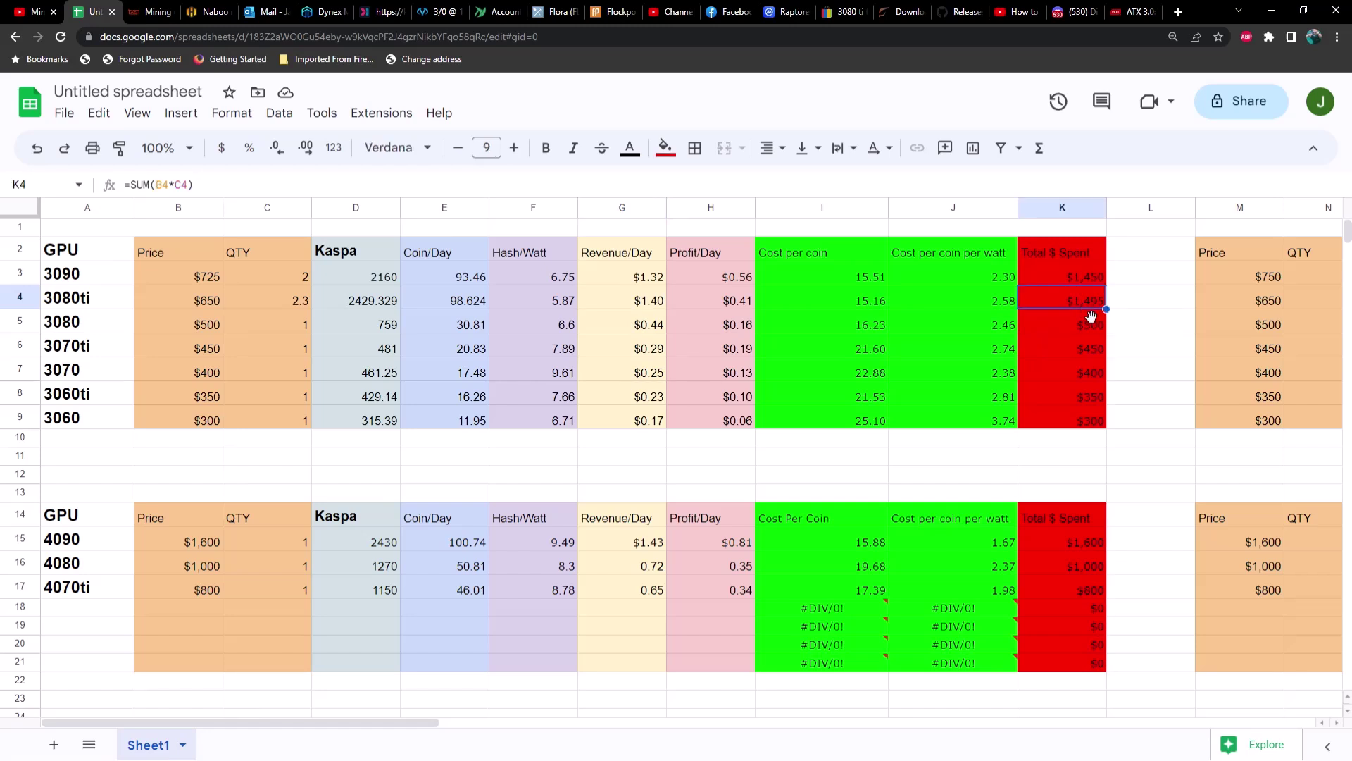
Set the 3080 quantity to 3.
left_click(294, 323)
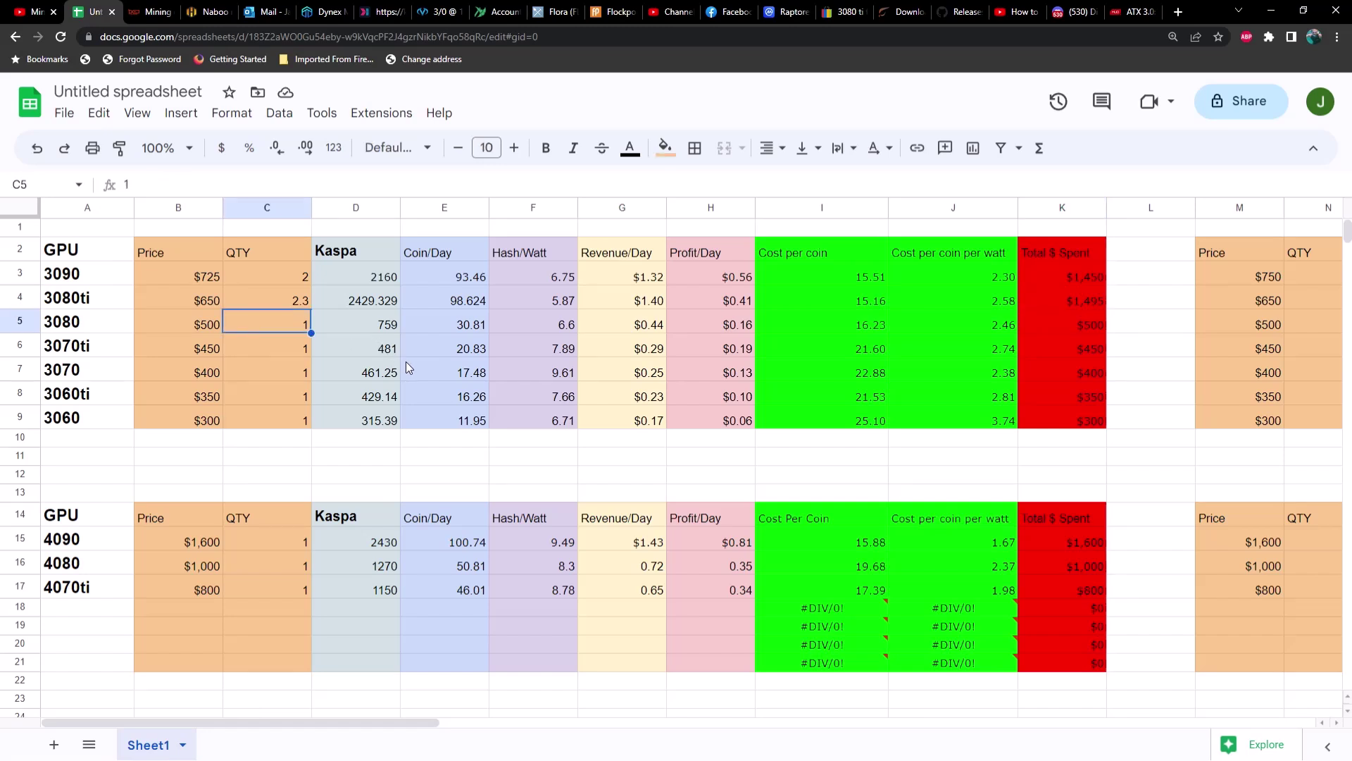
type("3")
key("Return")
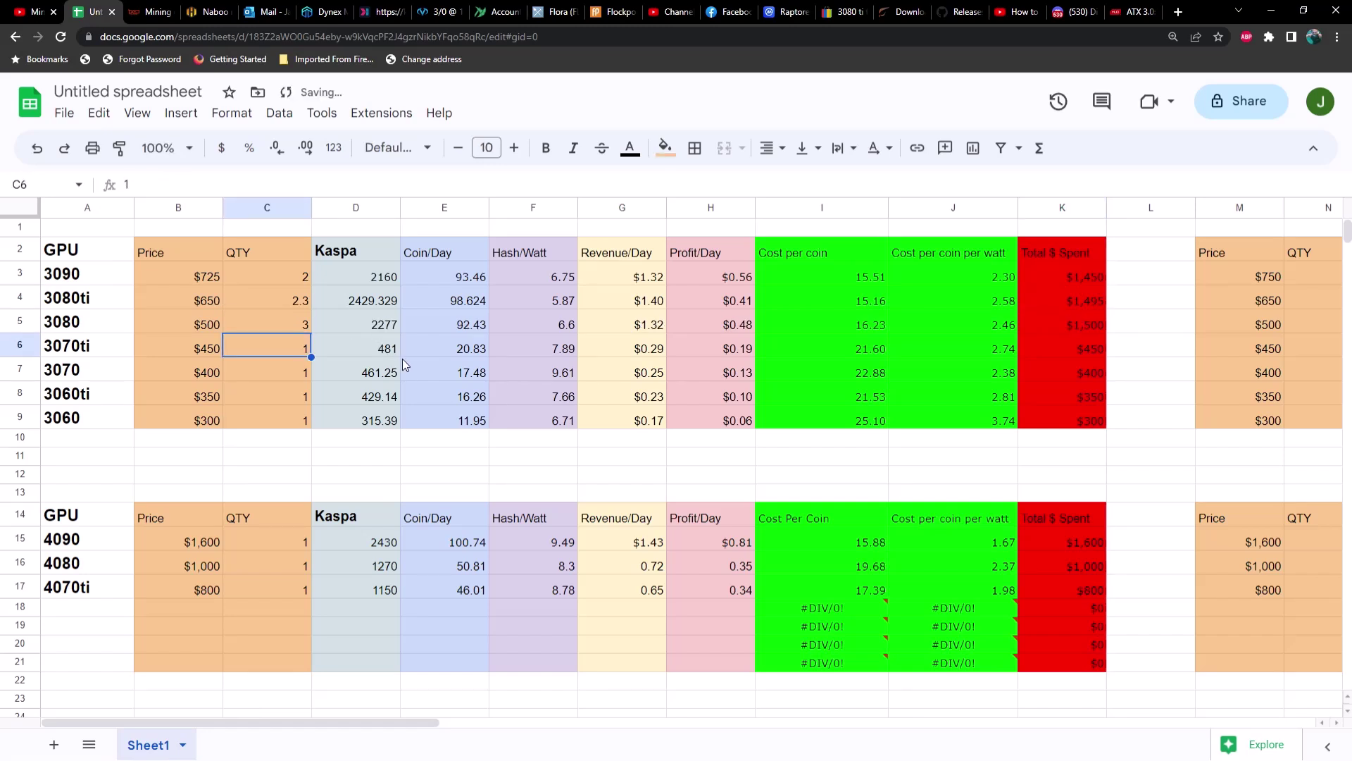
Examine the 3080's hashrate, coins per day, hash per watt, revenue and profit, and compare its total spent with the 4090's.
left_click(386, 327)
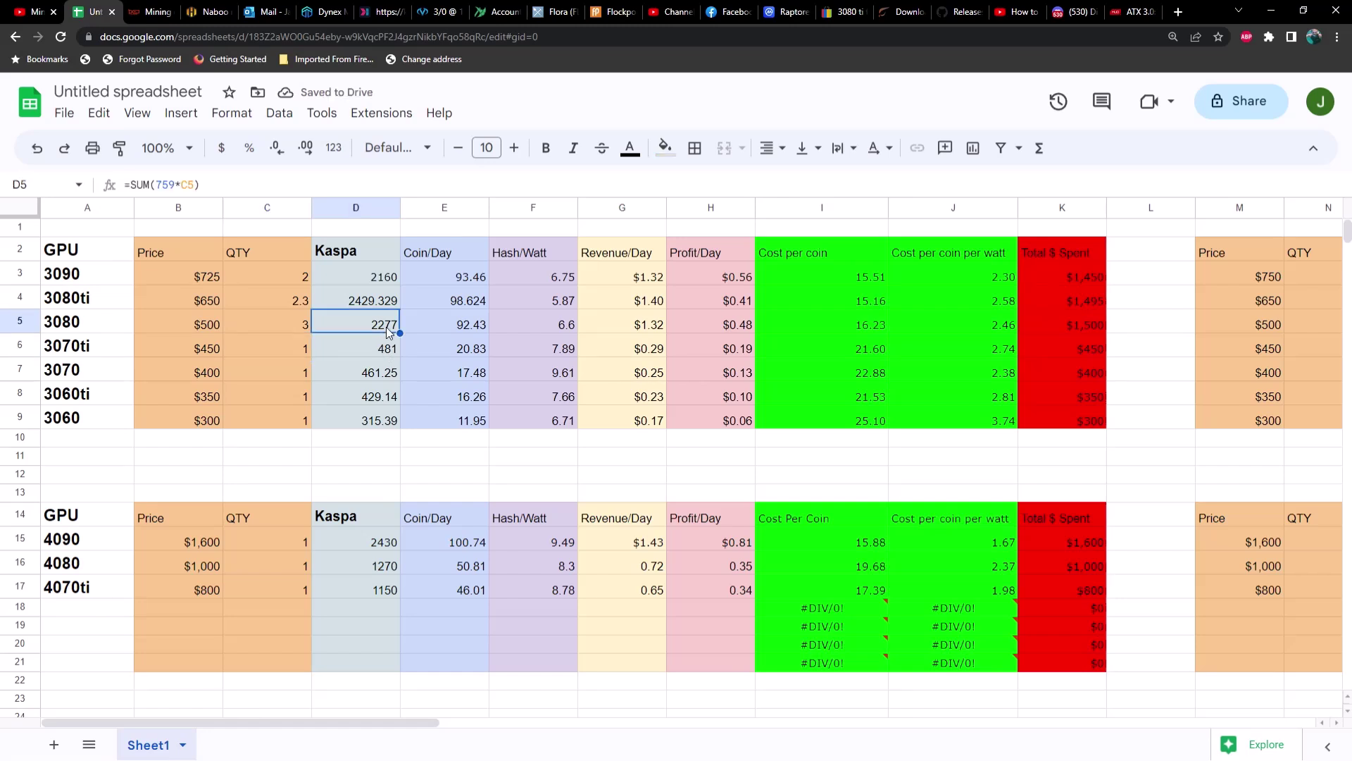
left_click(450, 328)
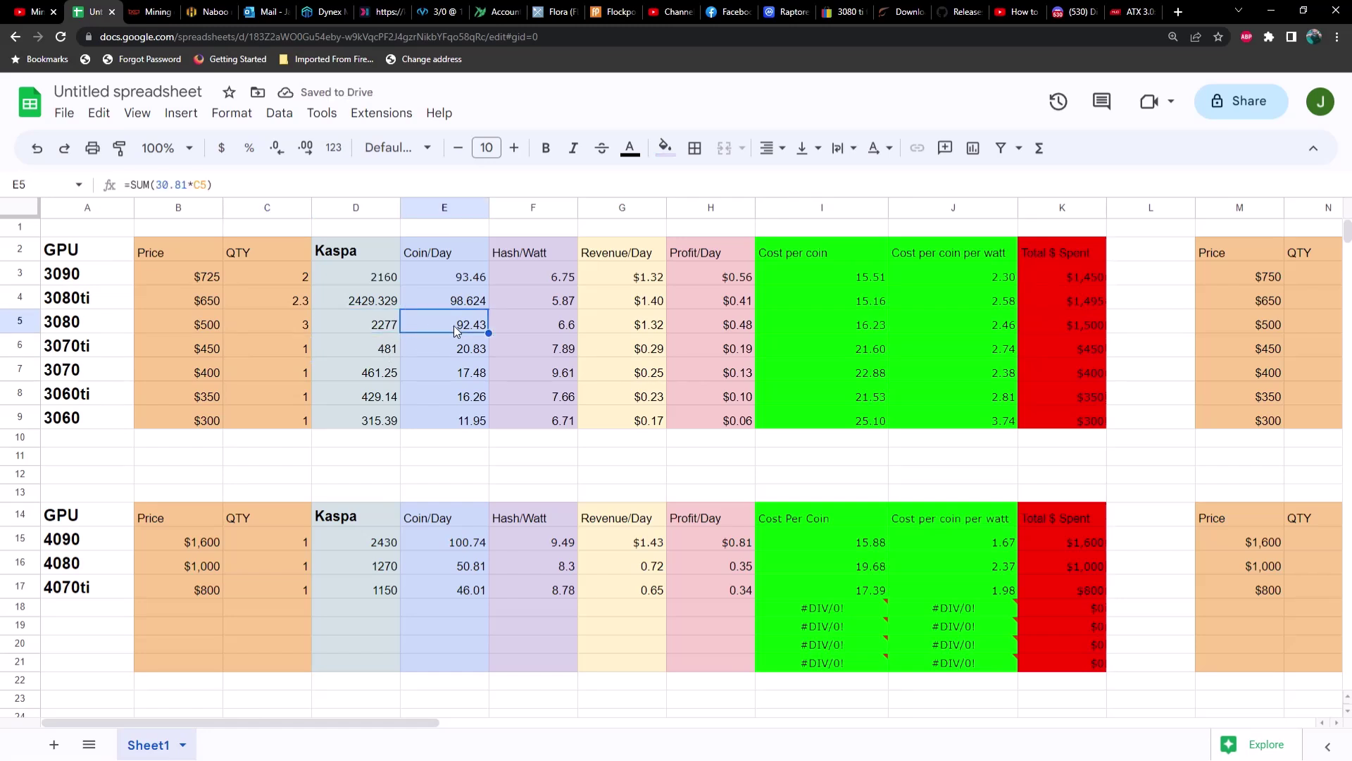
left_click(551, 324)
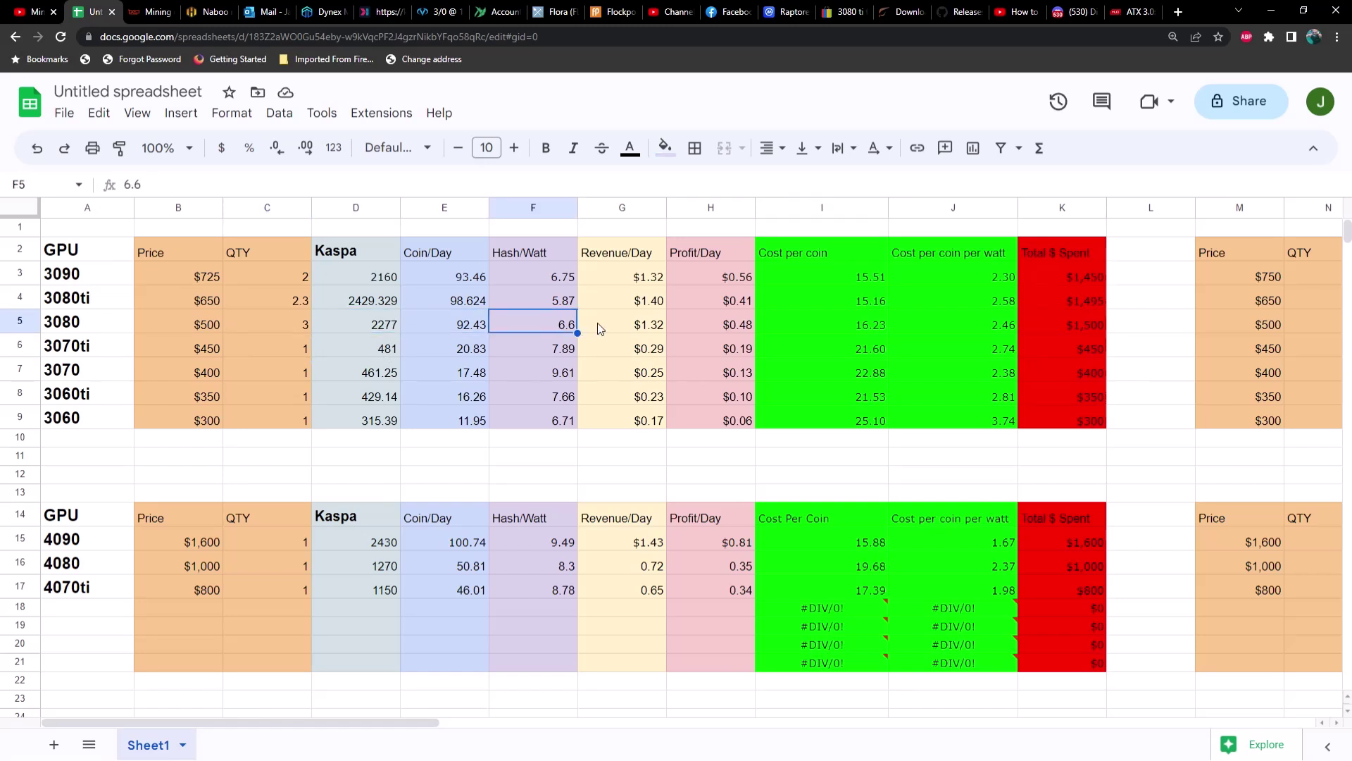
left_click(636, 328)
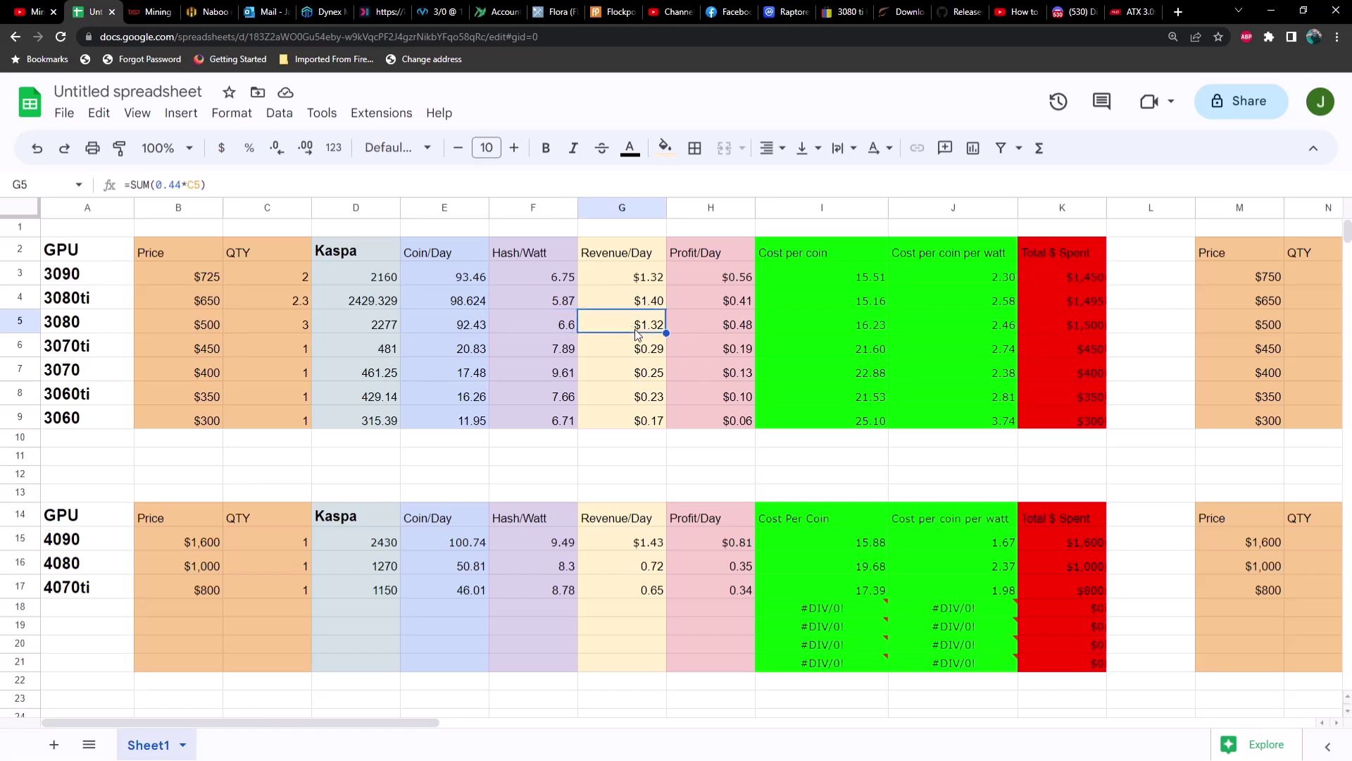
left_click(746, 322)
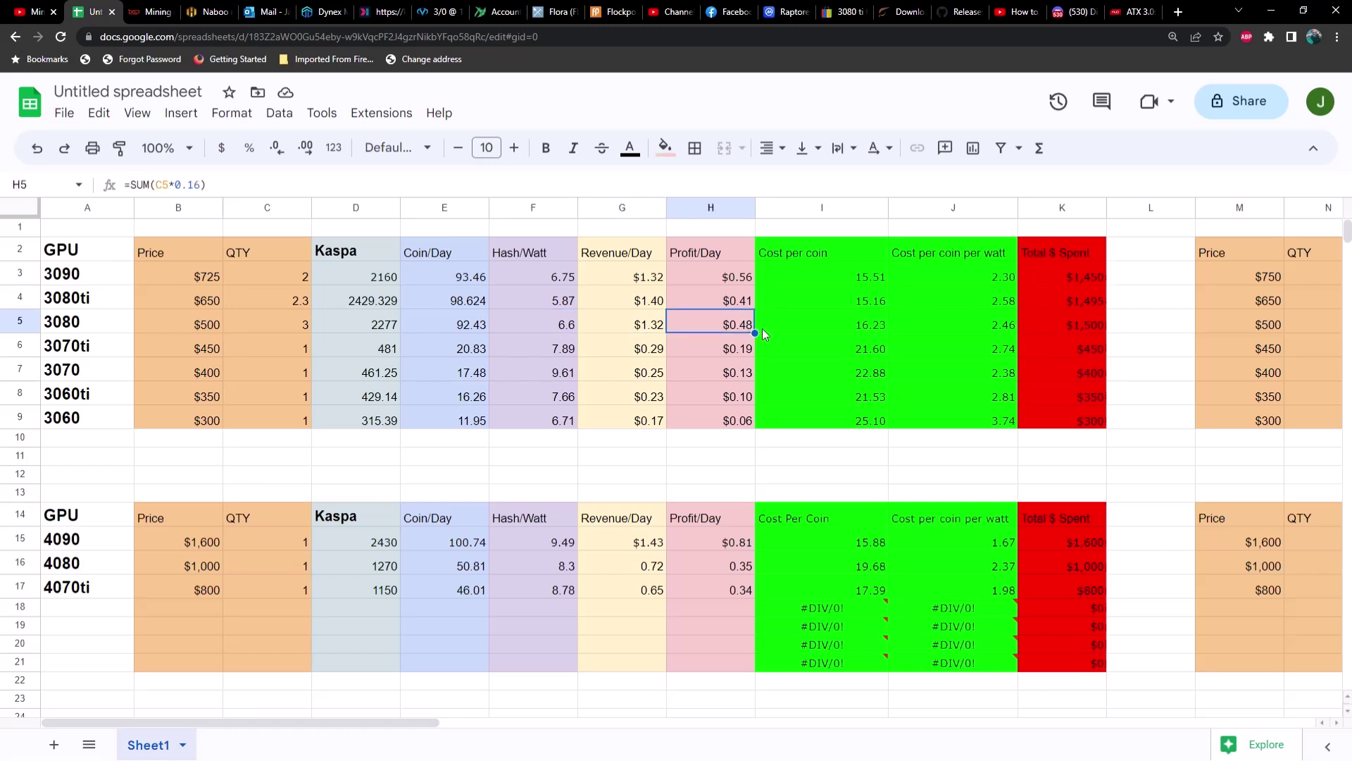
left_click(1072, 330)
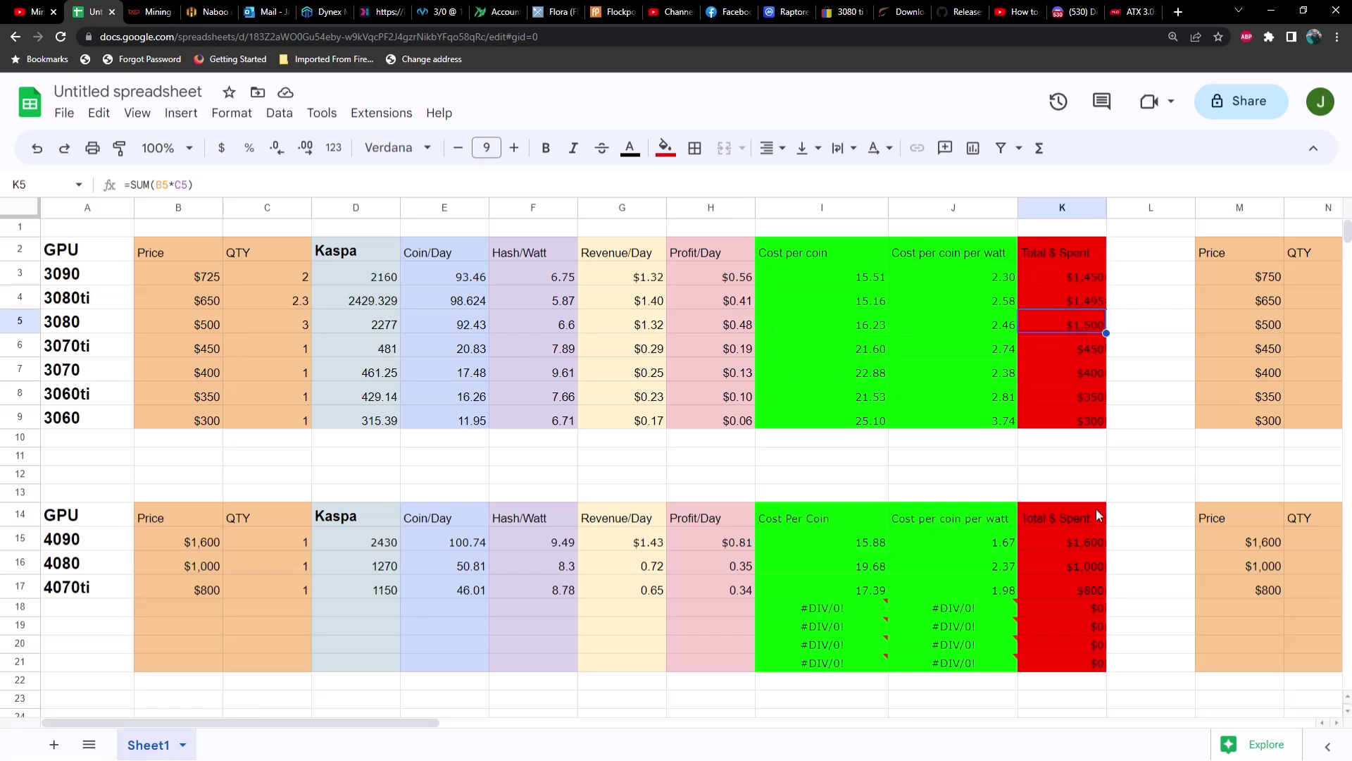
left_click(1088, 539)
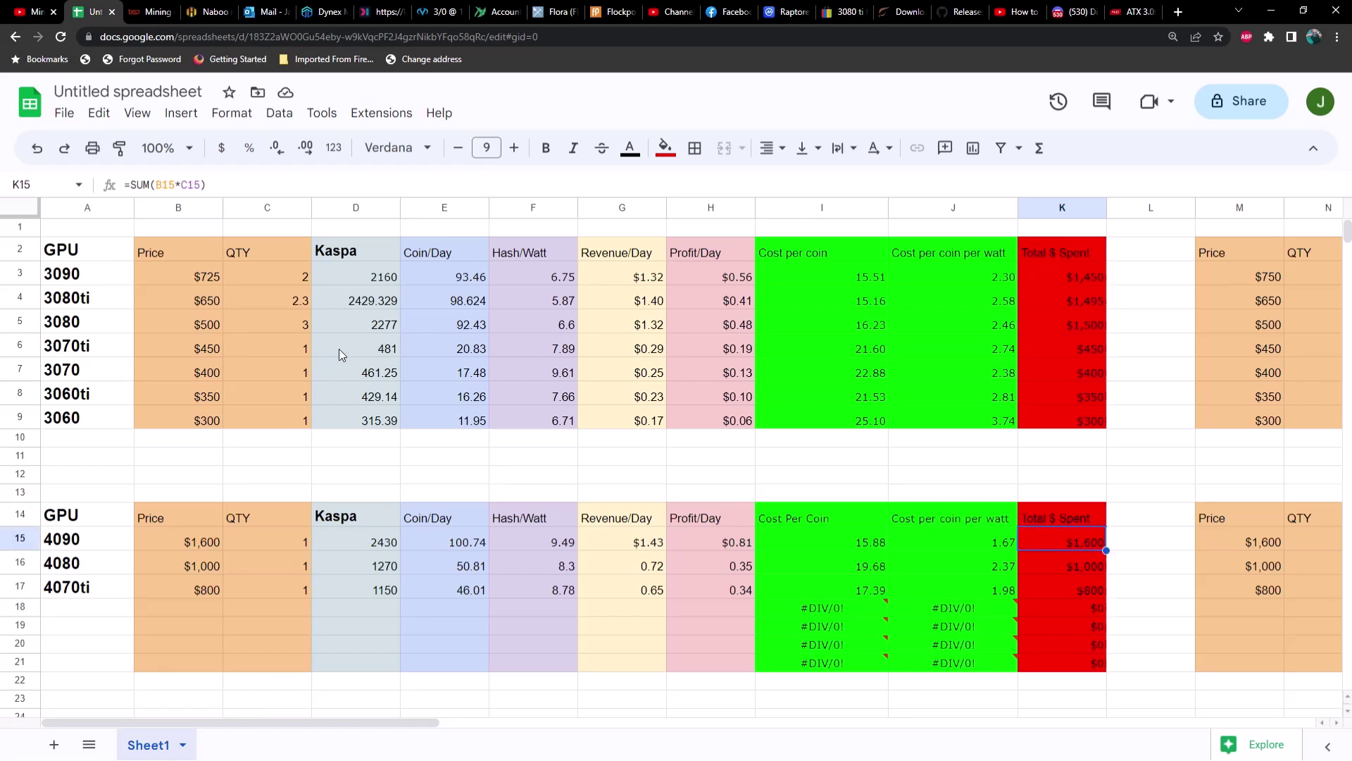
Try quantities of 4 and 4.5 for the 3070ti, checking its Kaspa hashrate against the 4090.
left_click(306, 349)
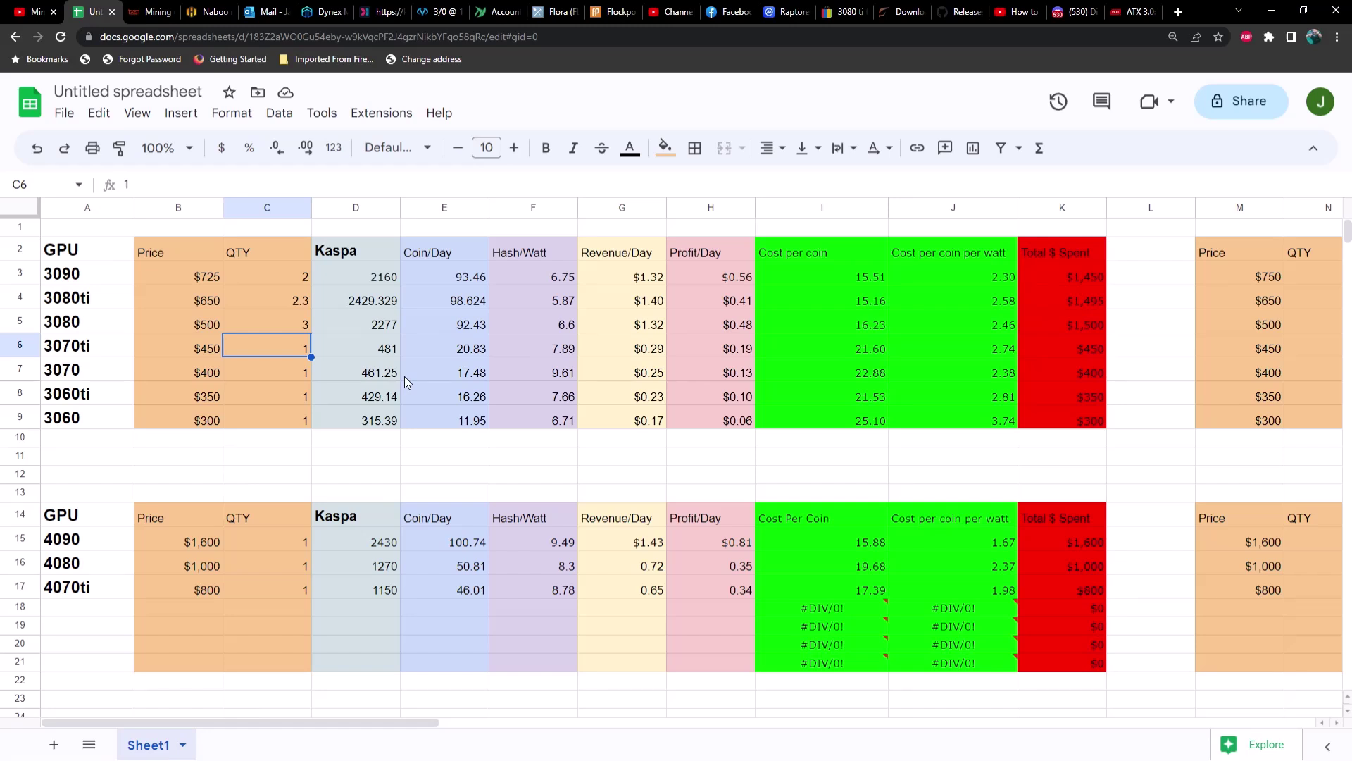
type("4")
key("Return")
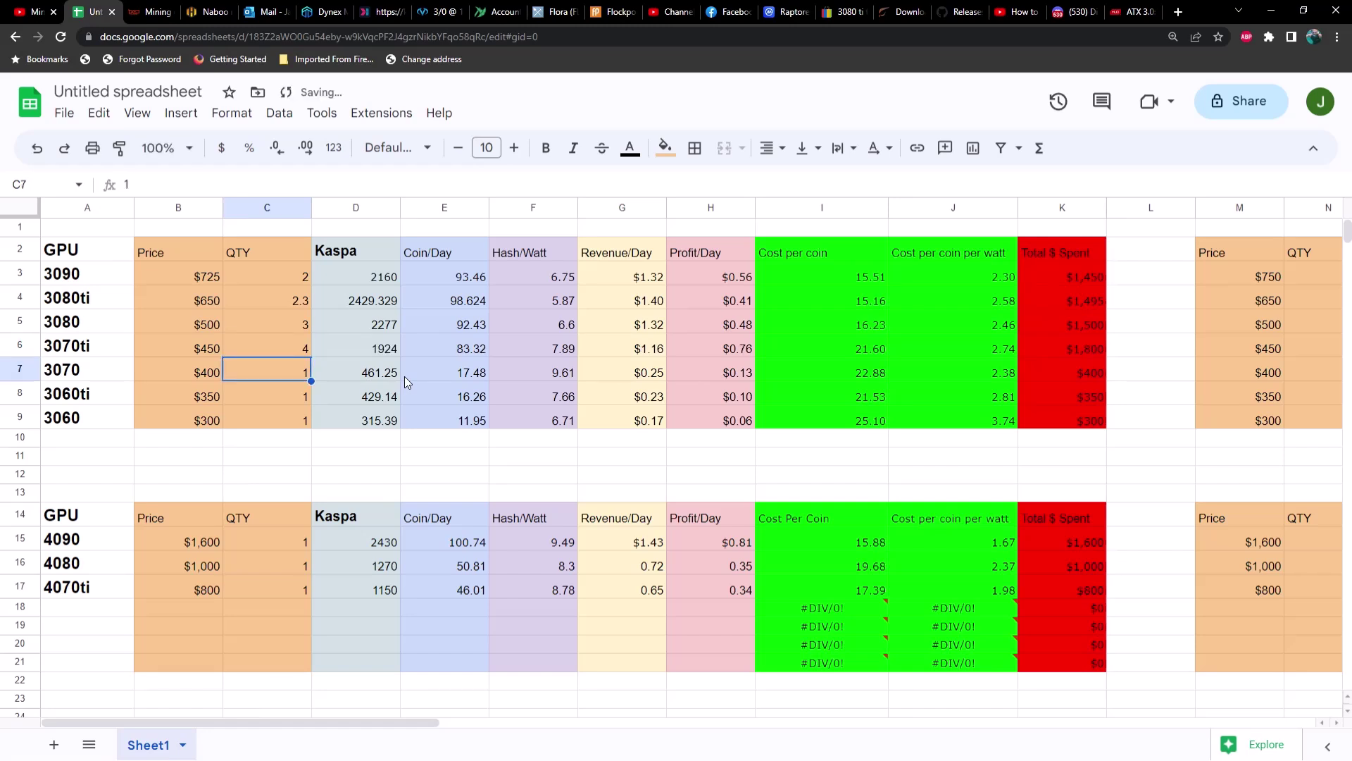
left_click(385, 352)
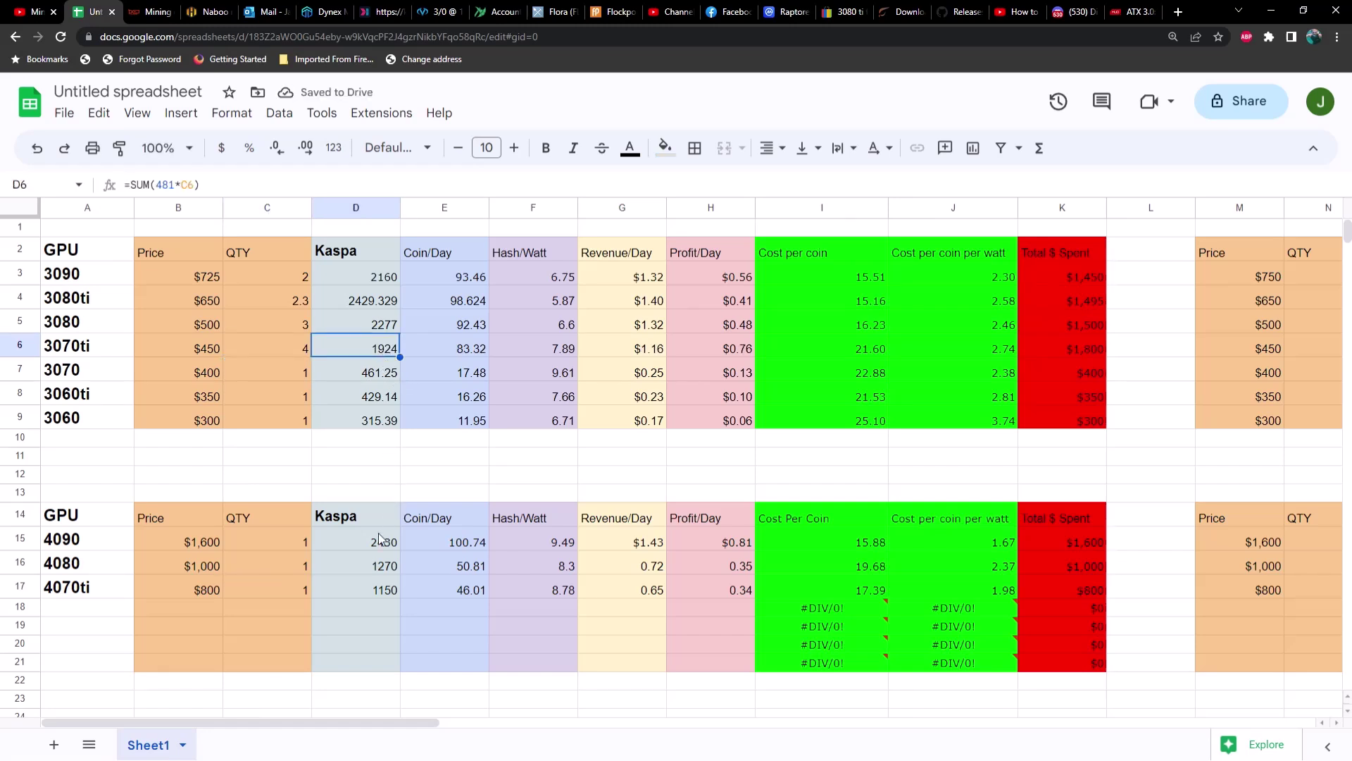
left_click(309, 350)
type("4.5")
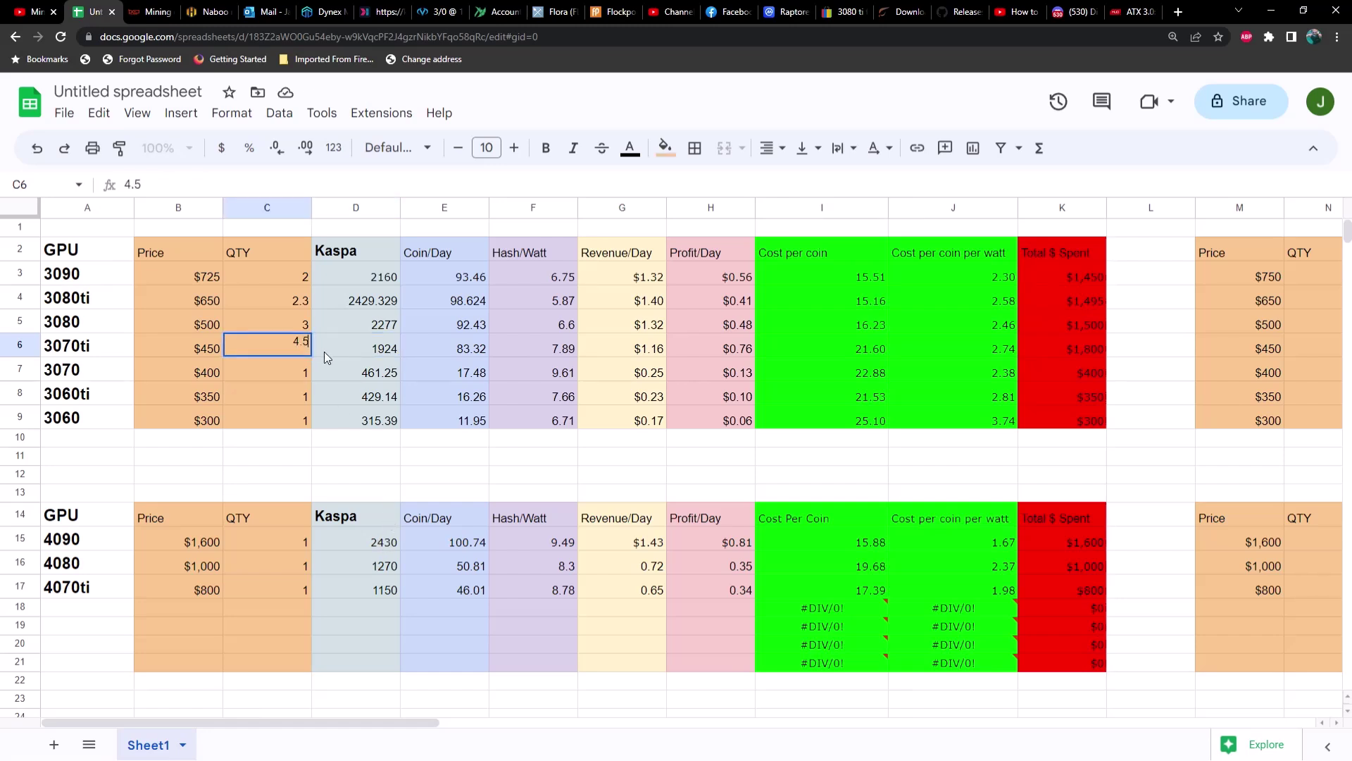
key("Return")
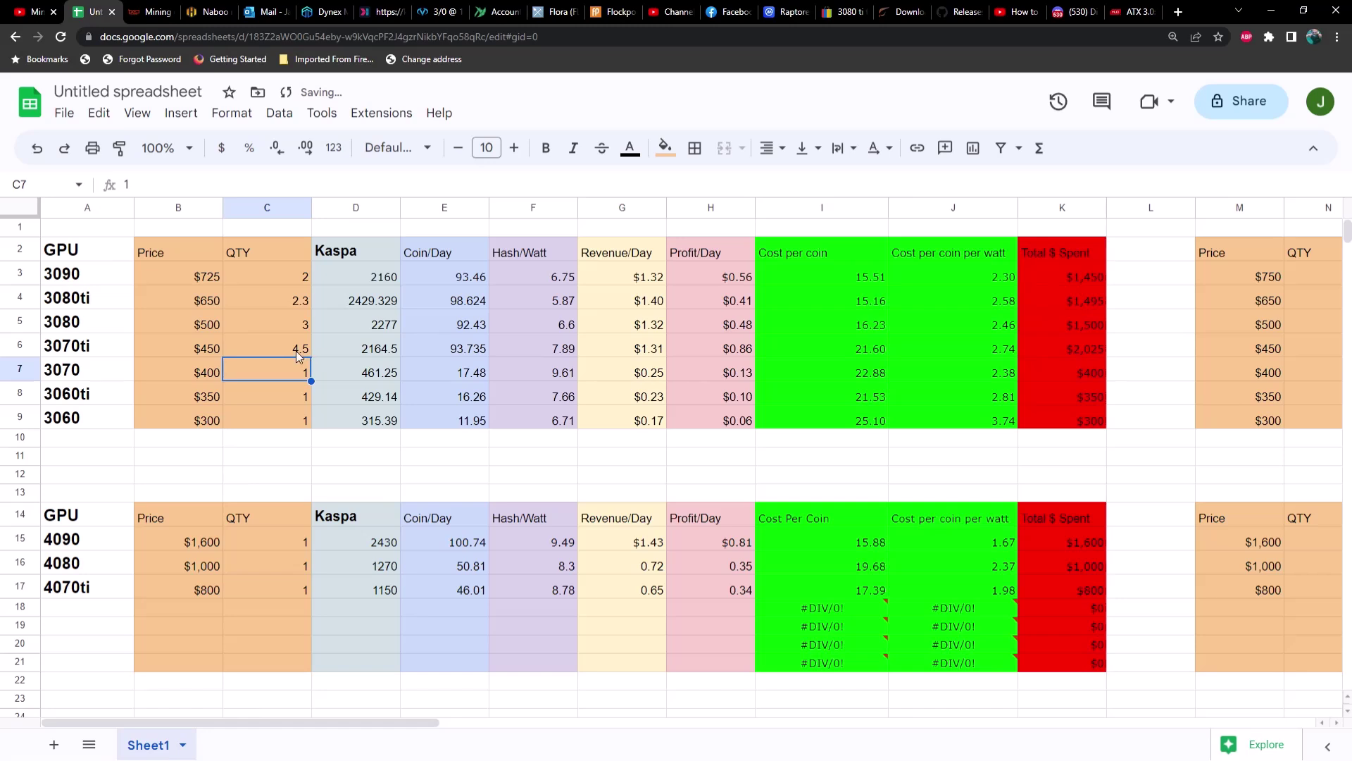
Set the 3070ti quantity to 5.
left_click(296, 351)
type("5")
key("Return")
Compare the 3070ti row with the 4090 on revenue, profit and total spent, and check its coins per day and hash per watt.
left_click(456, 355)
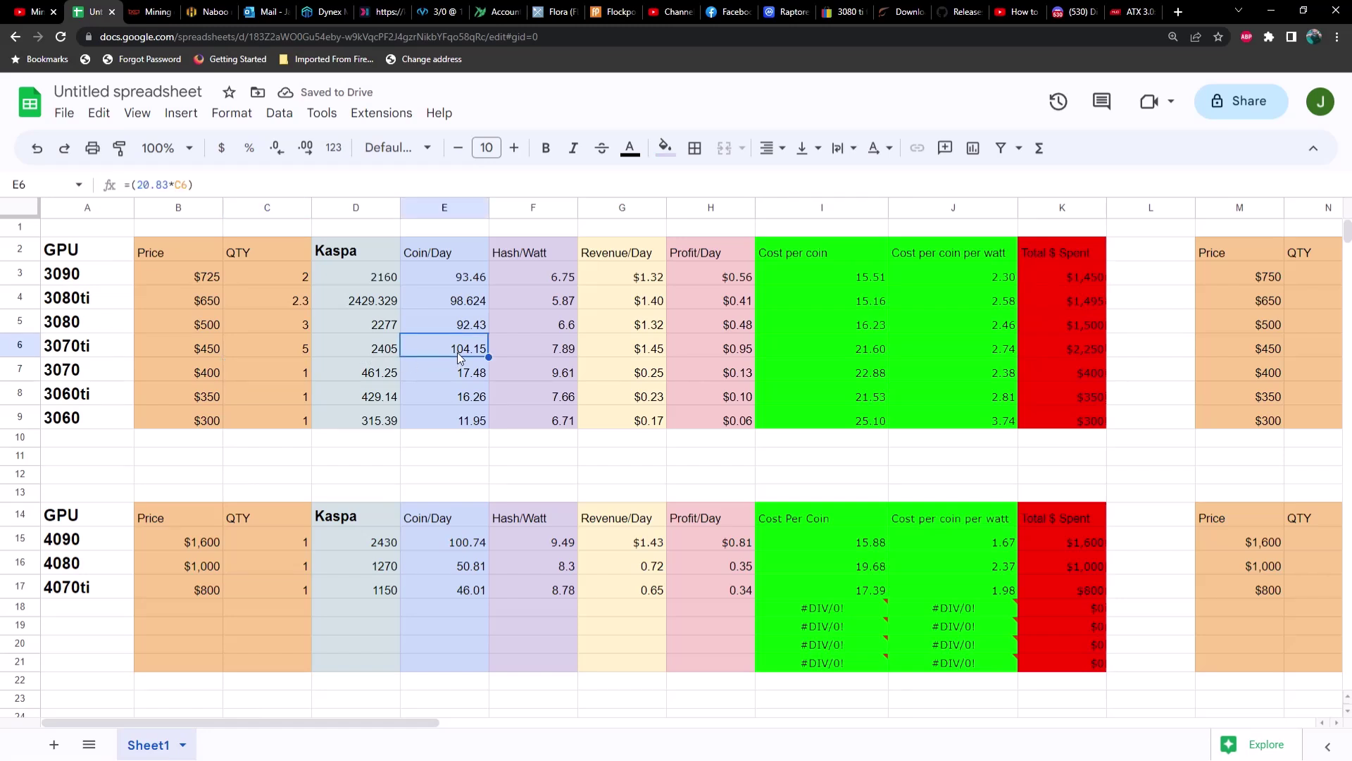
left_click(534, 348)
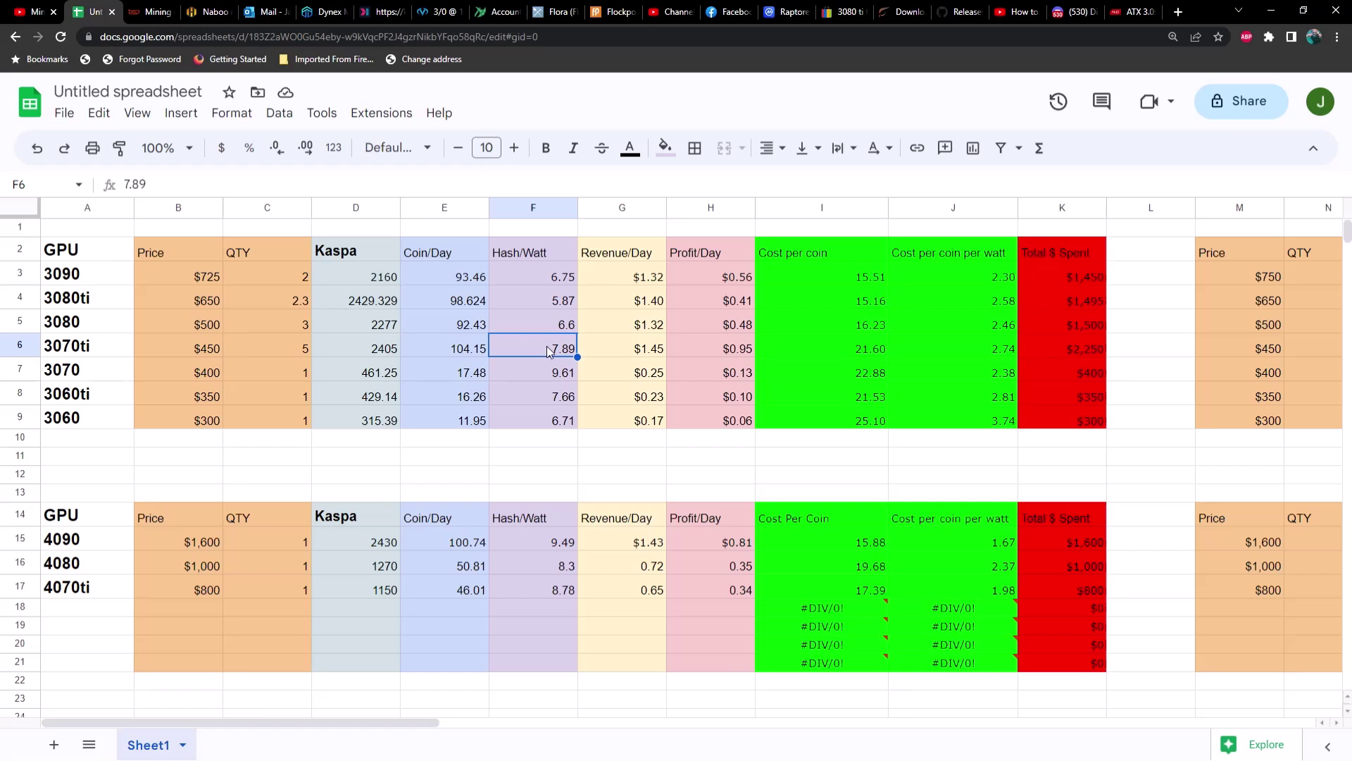
left_click(637, 352)
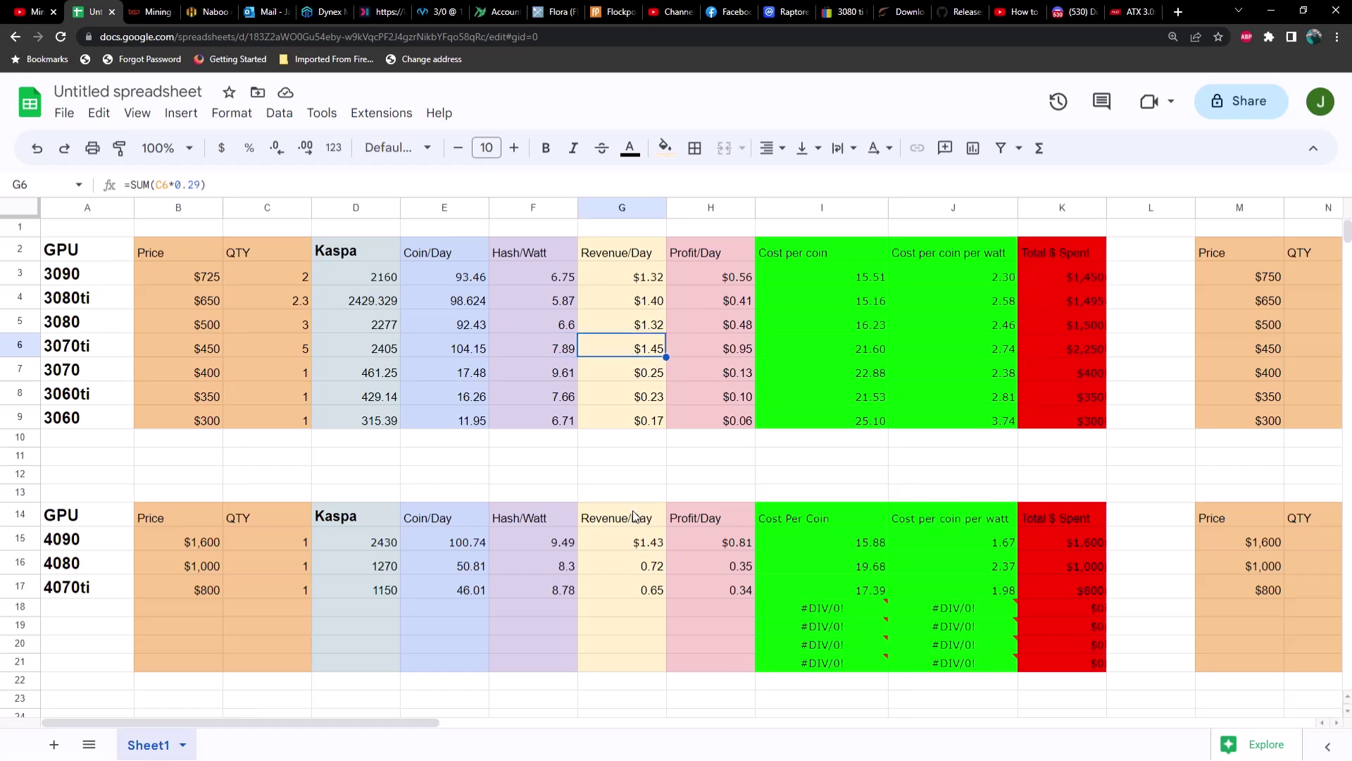
left_click(645, 543)
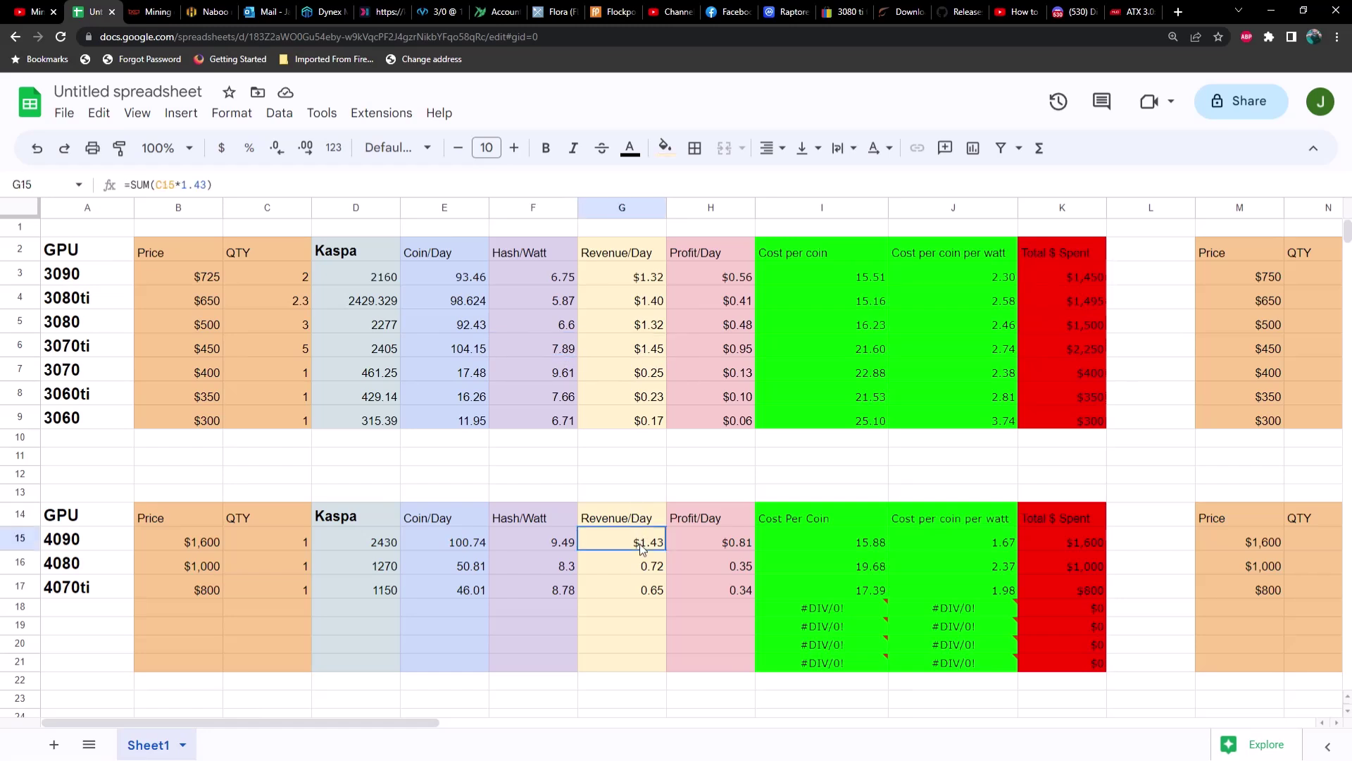
left_click(739, 349)
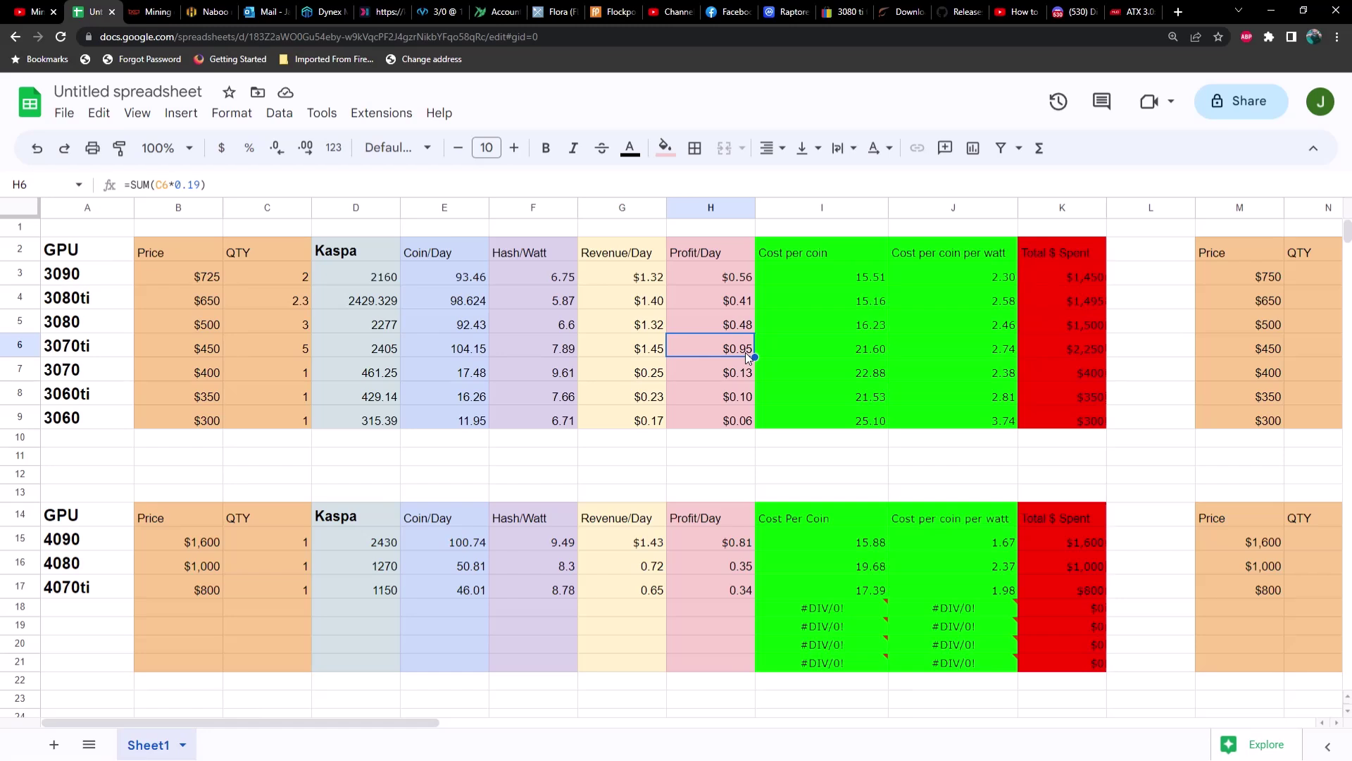
left_click(736, 540)
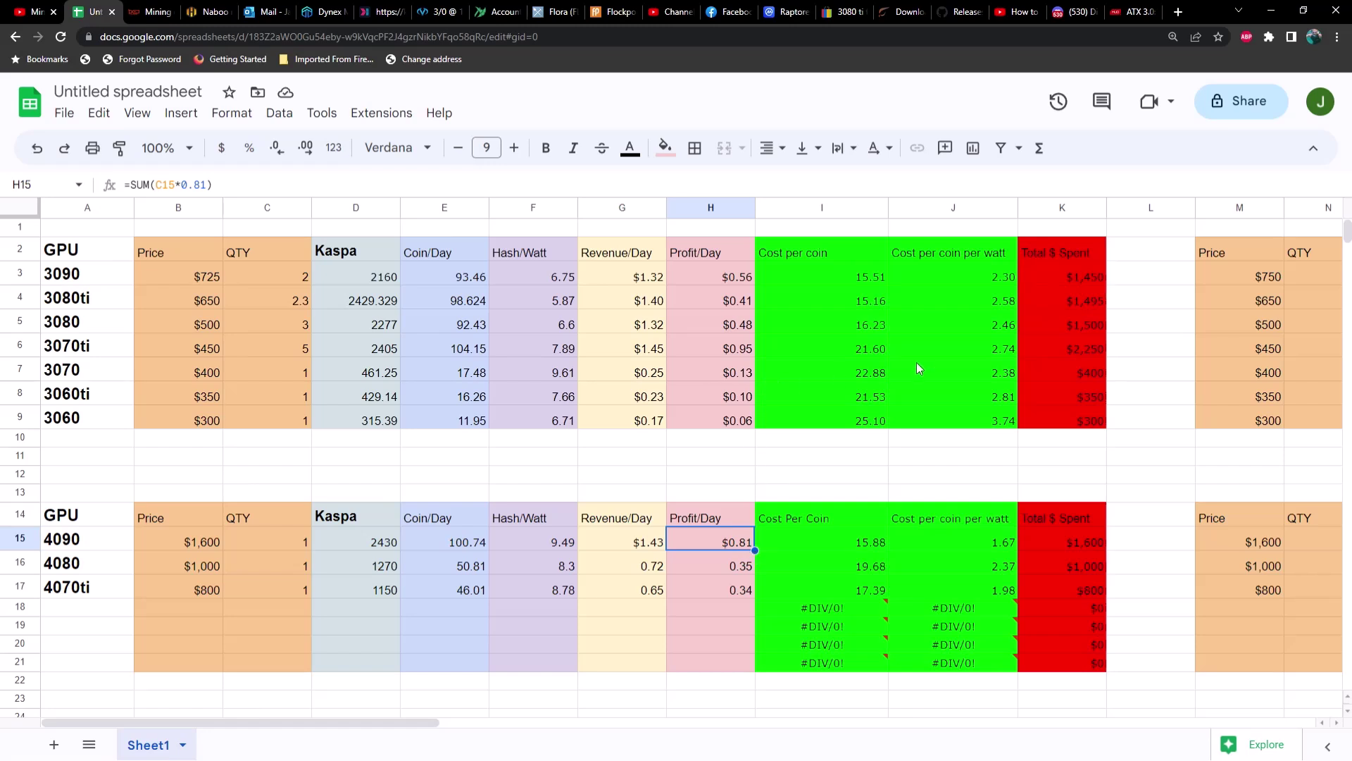
left_click(1078, 352)
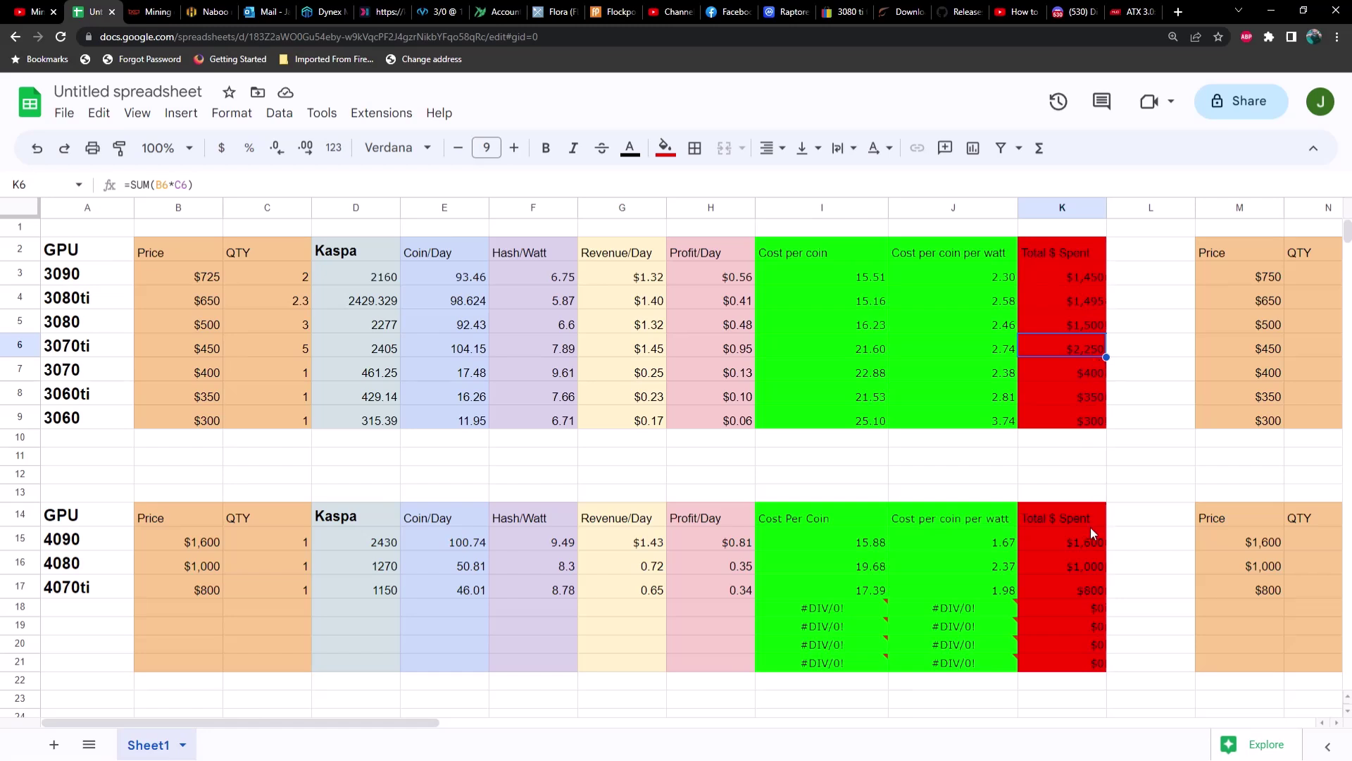
left_click(1083, 544)
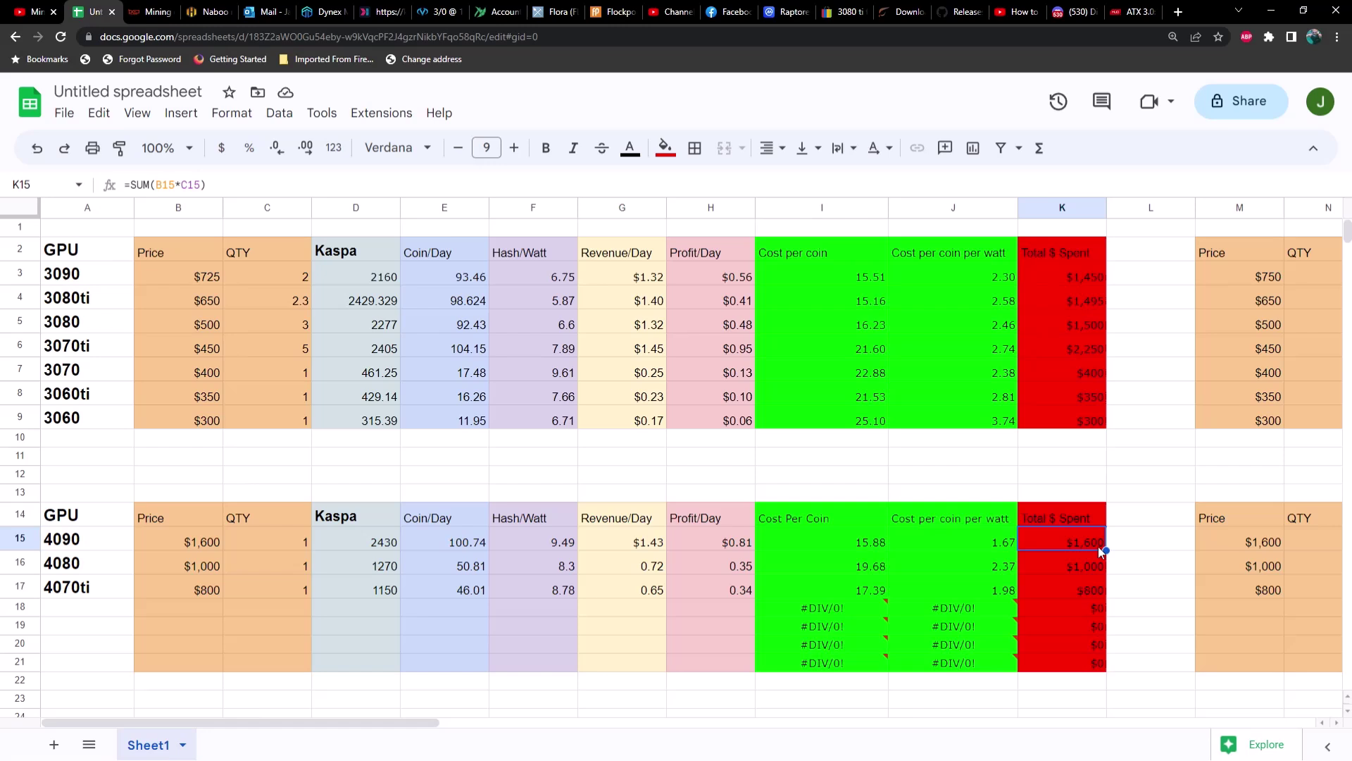
Set the 3070 quantity to 5 and check that row's Kaspa hashrate.
left_click(272, 371)
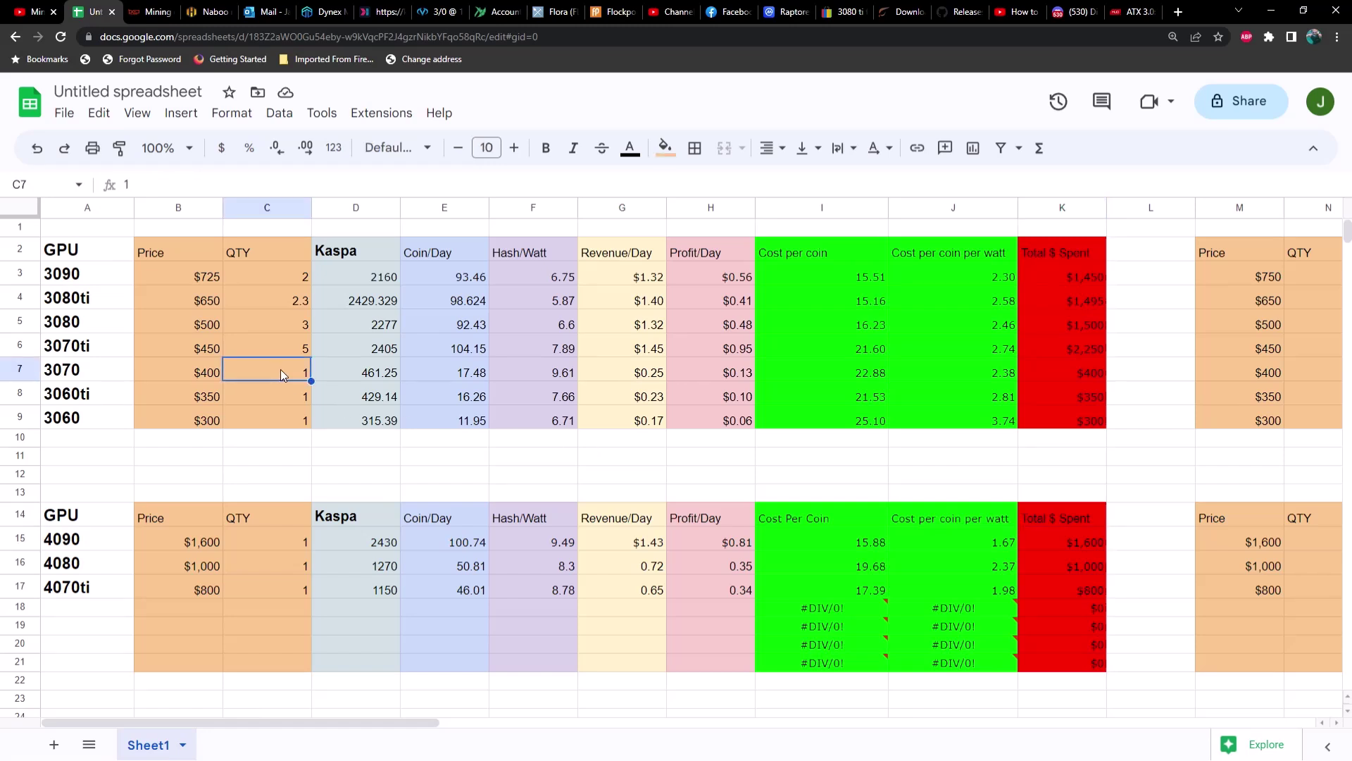
type("5")
key("Return")
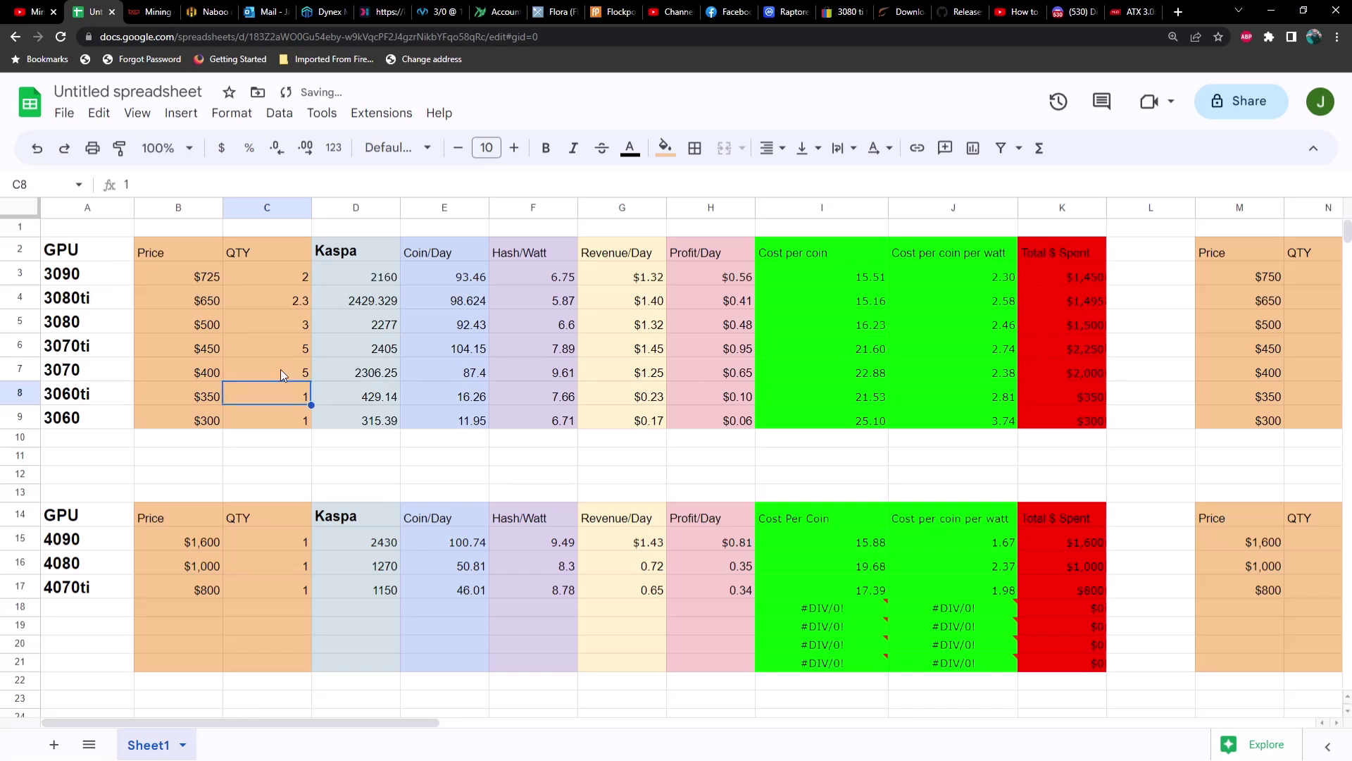
left_click(338, 373)
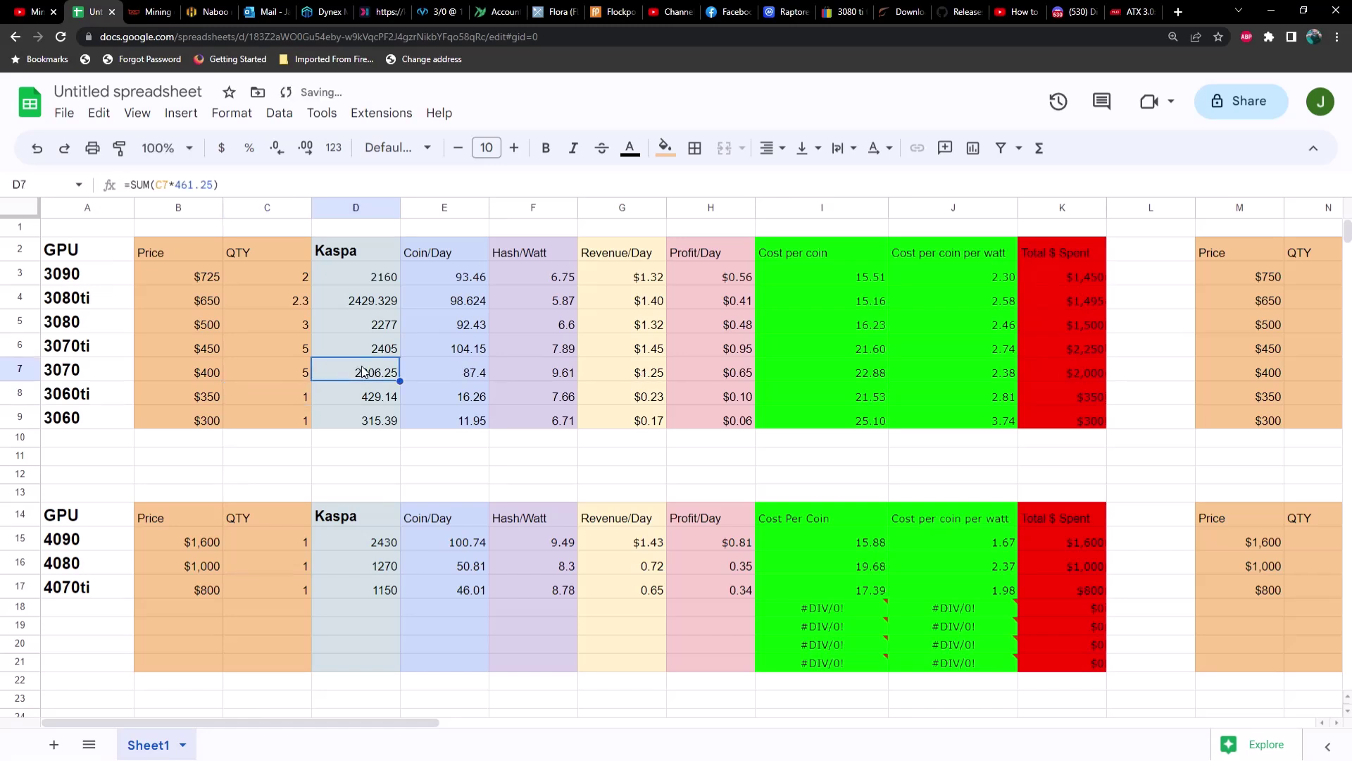
Check the 3070 row's coins per day, revenue and profit, and compare its total spent with the 4090's.
left_click(454, 374)
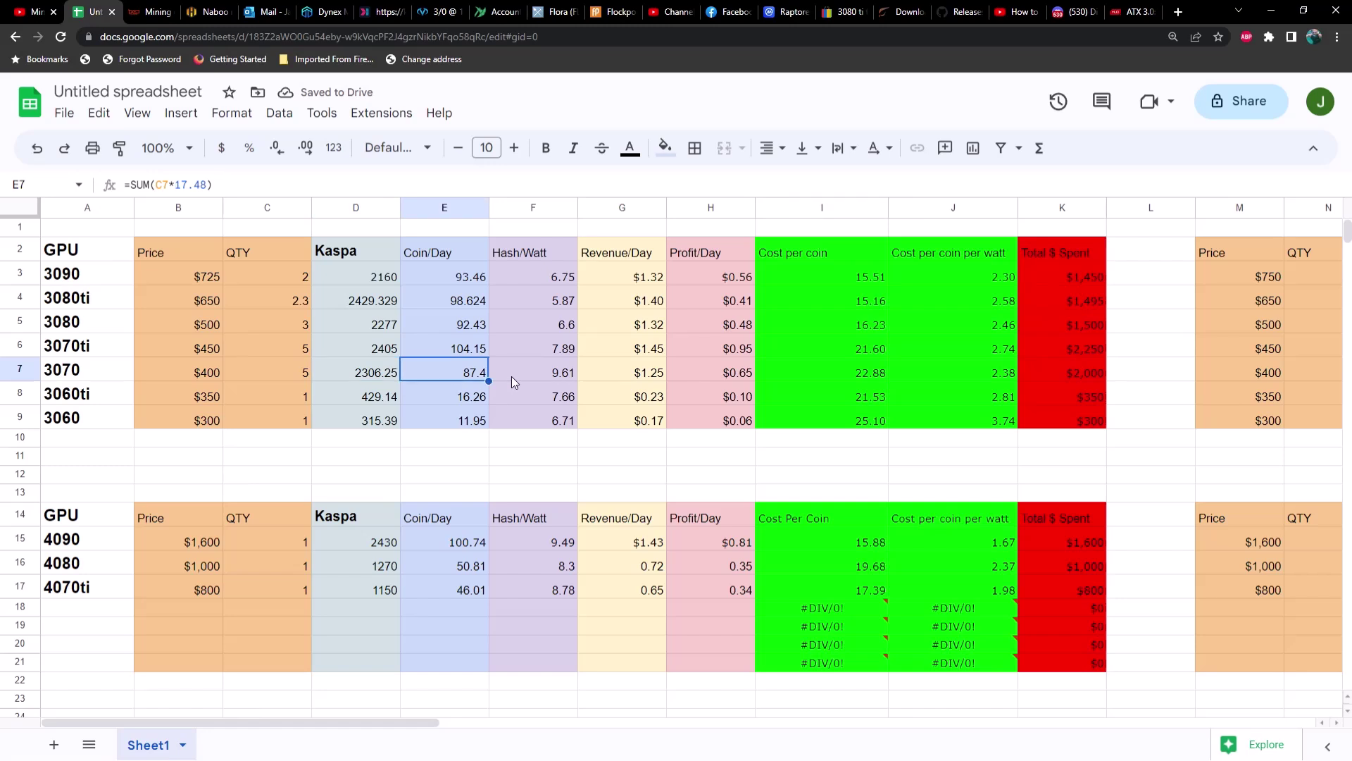
left_click(560, 378)
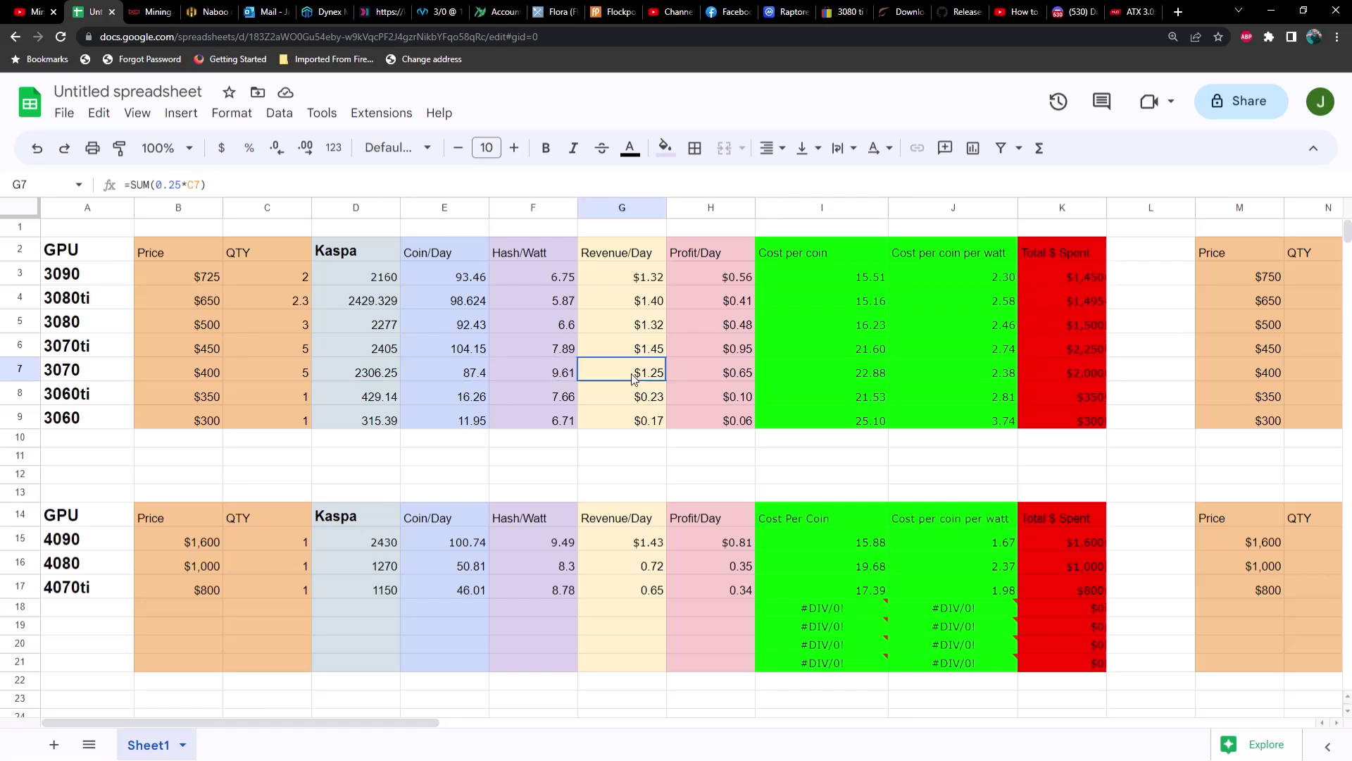
left_click(710, 376)
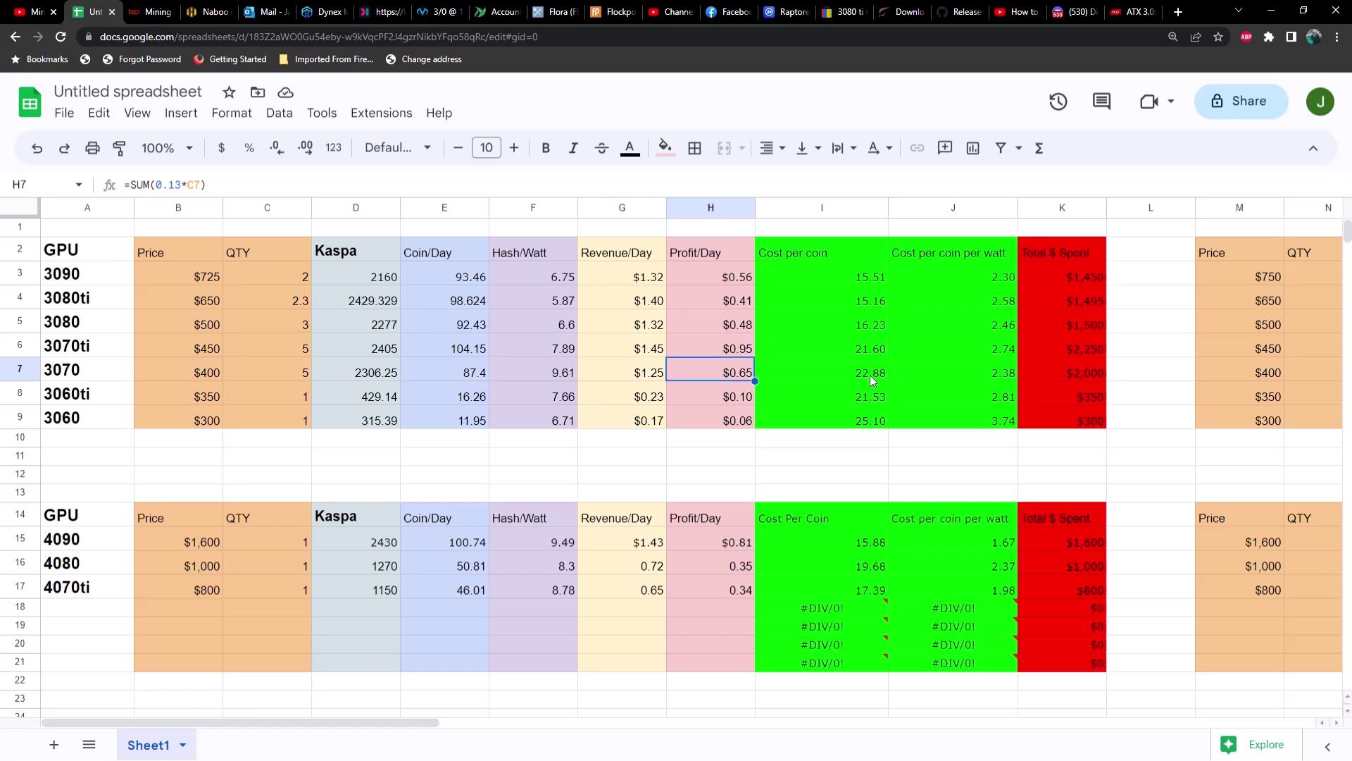
left_click(1059, 378)
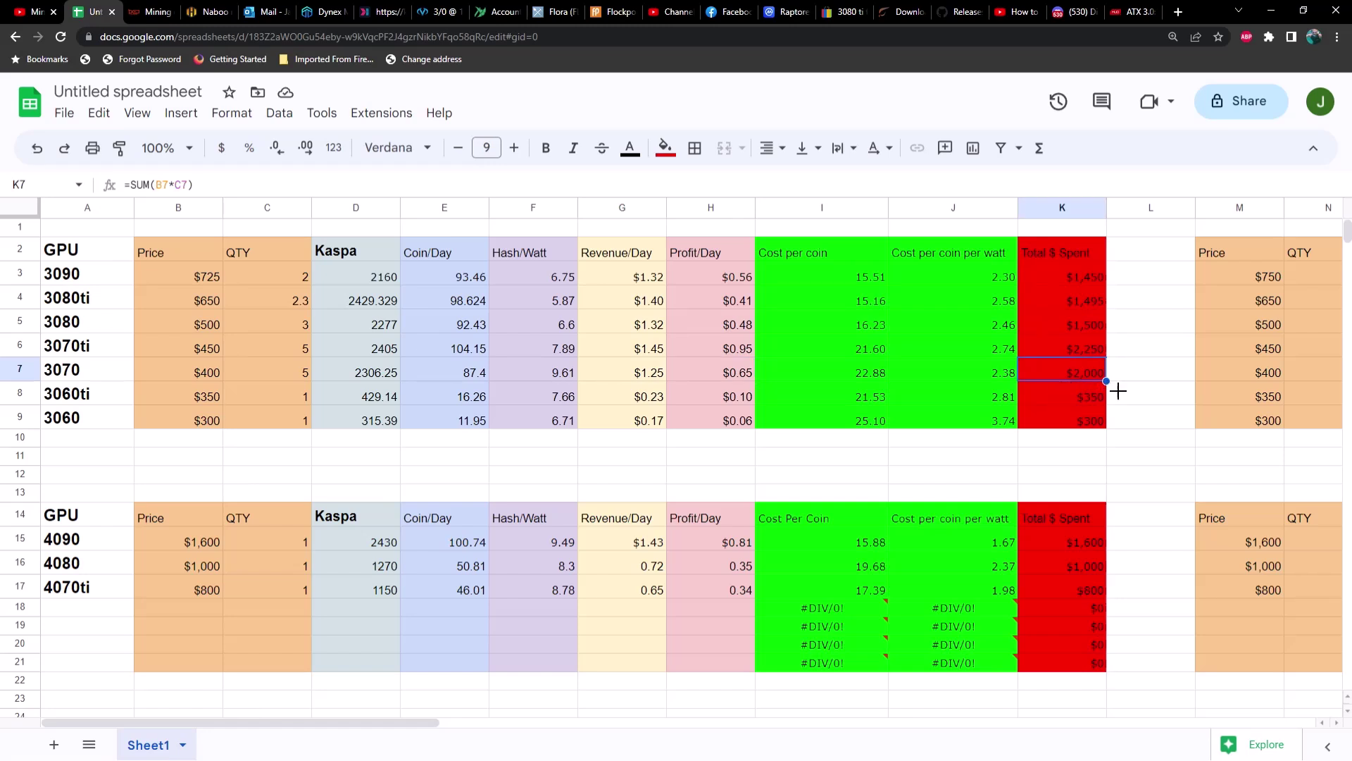
left_click(1085, 537)
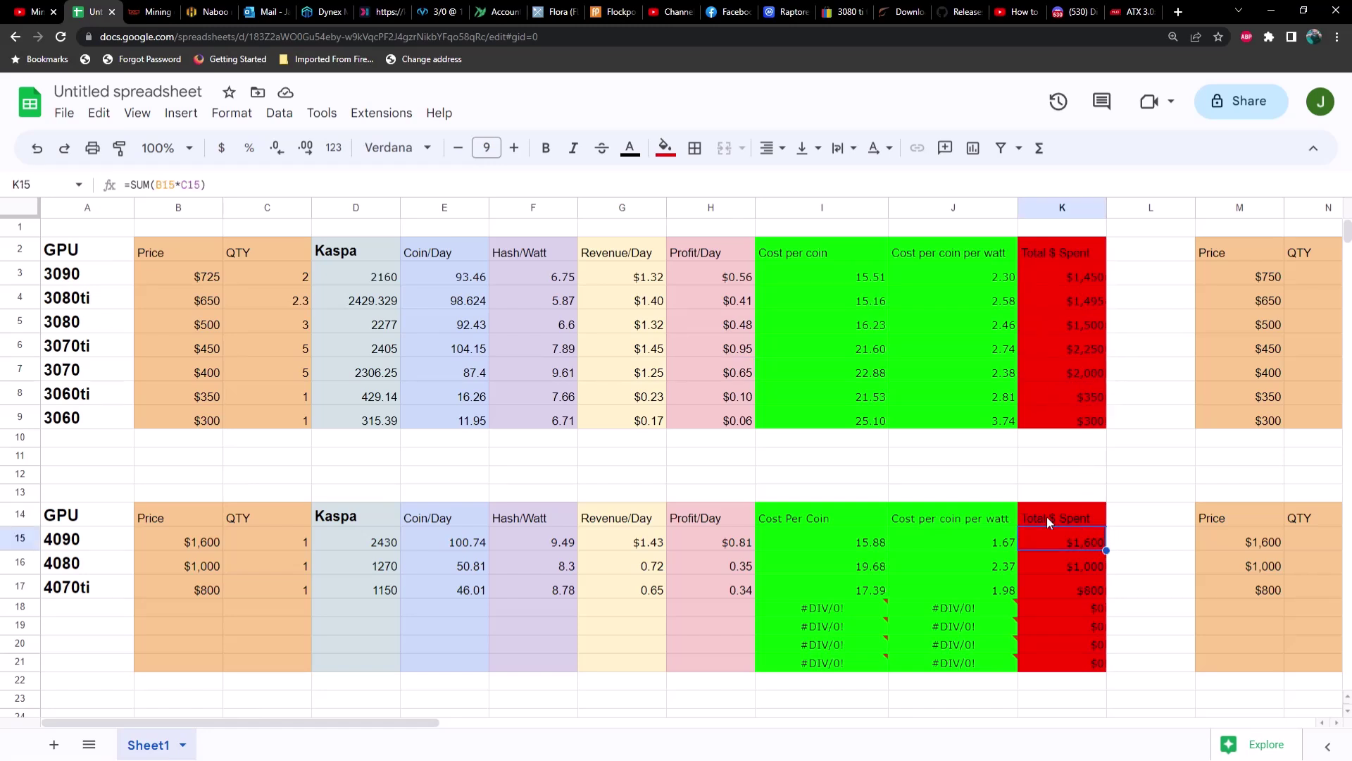
Reset the 3070 quantity in the Kaspa table to 1 and set the 3060ti quantity to 6.
left_click(293, 380)
type("1")
key("Return")
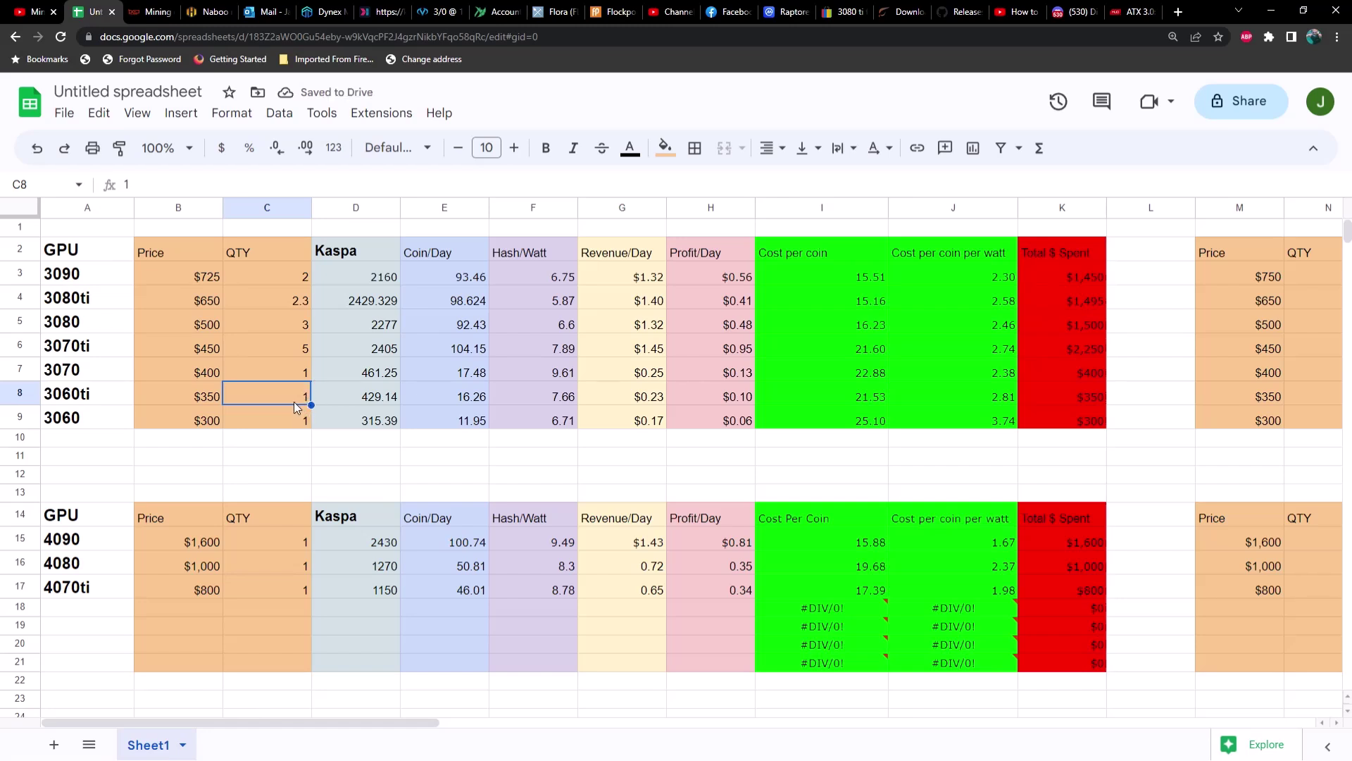
type("6")
key("Return")
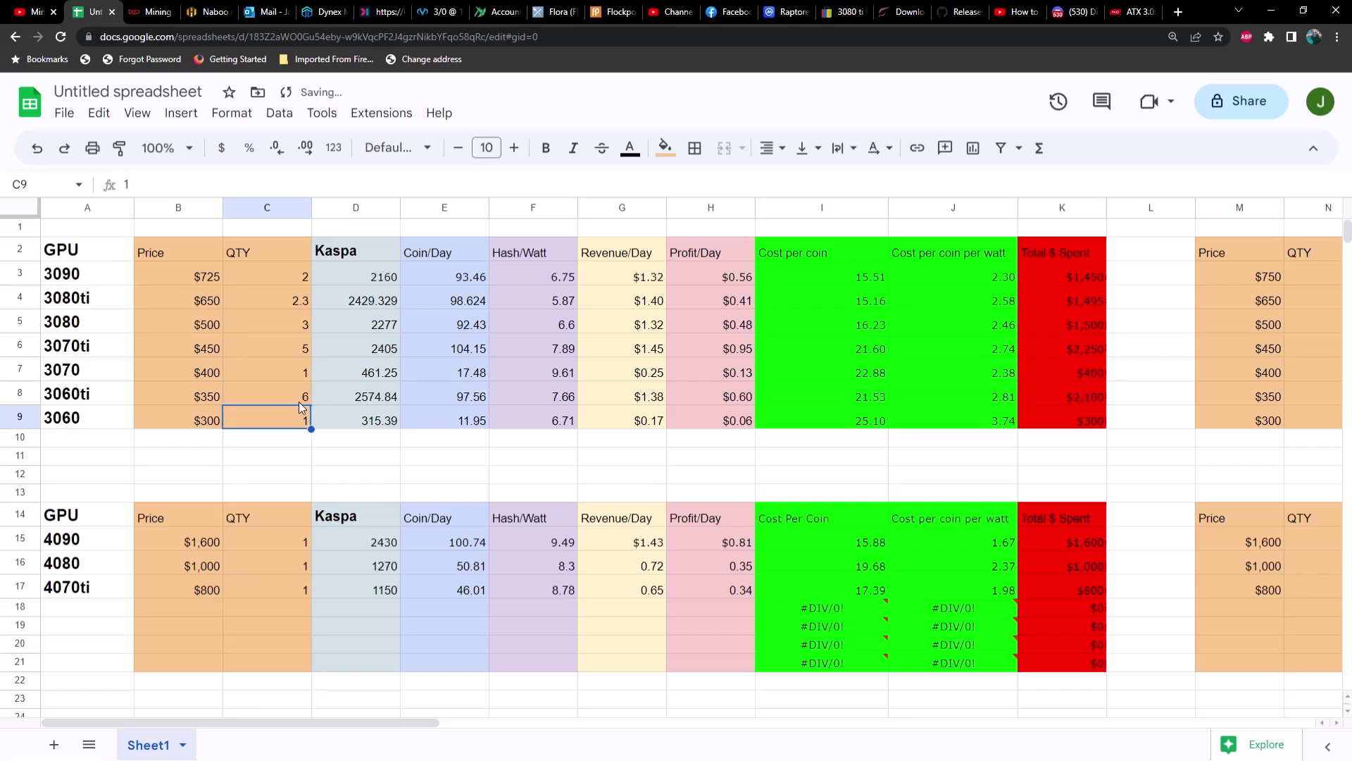
Check the 3060ti row's Kaspa hashrate, coins per day, hash per watt, revenue, profit and total spent.
left_click(355, 404)
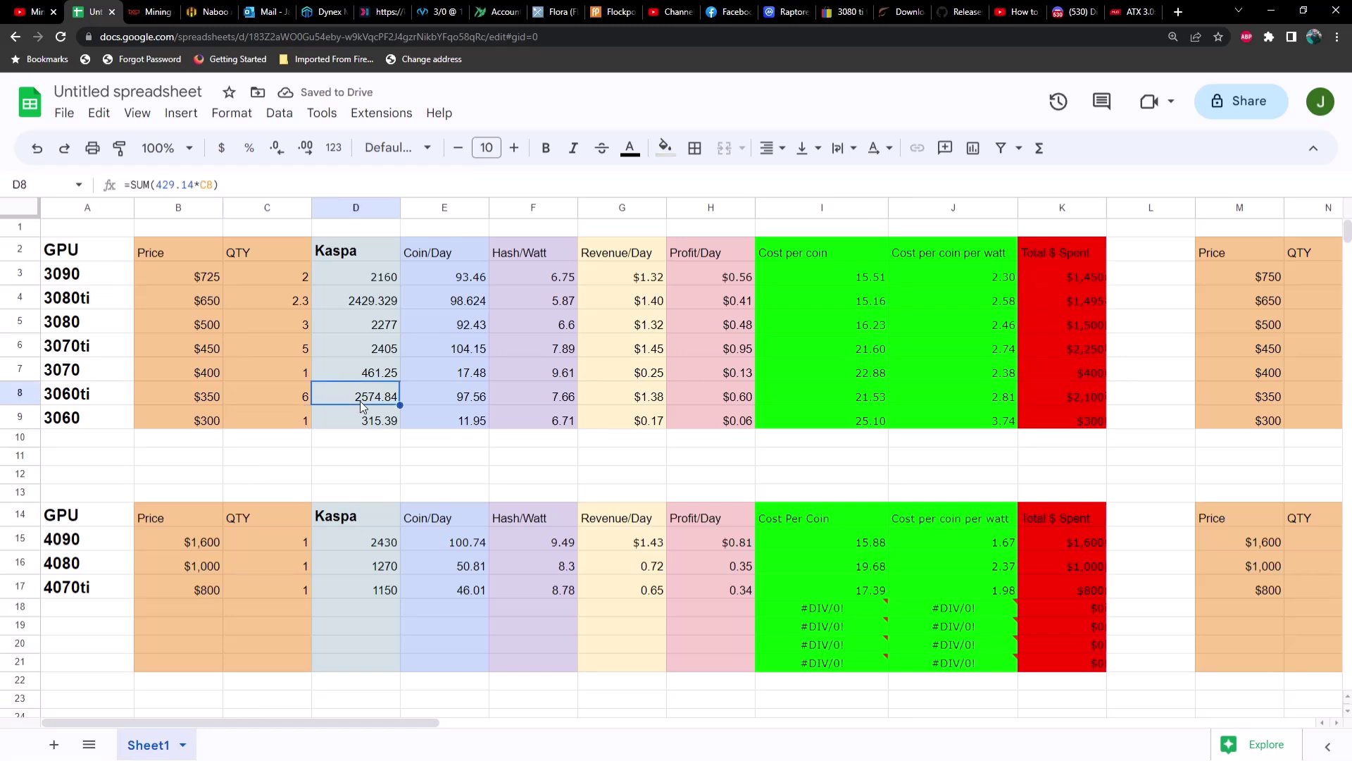
left_click(458, 406)
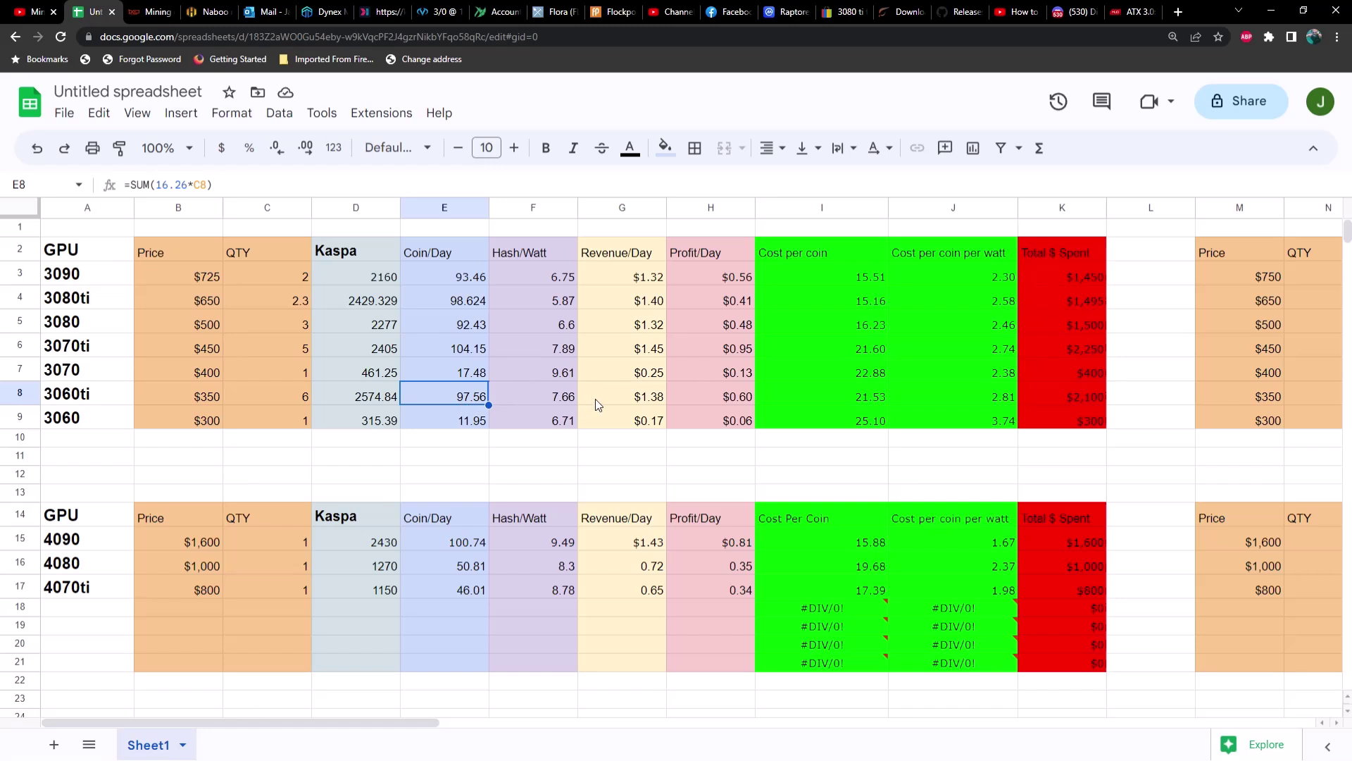
left_click(572, 401)
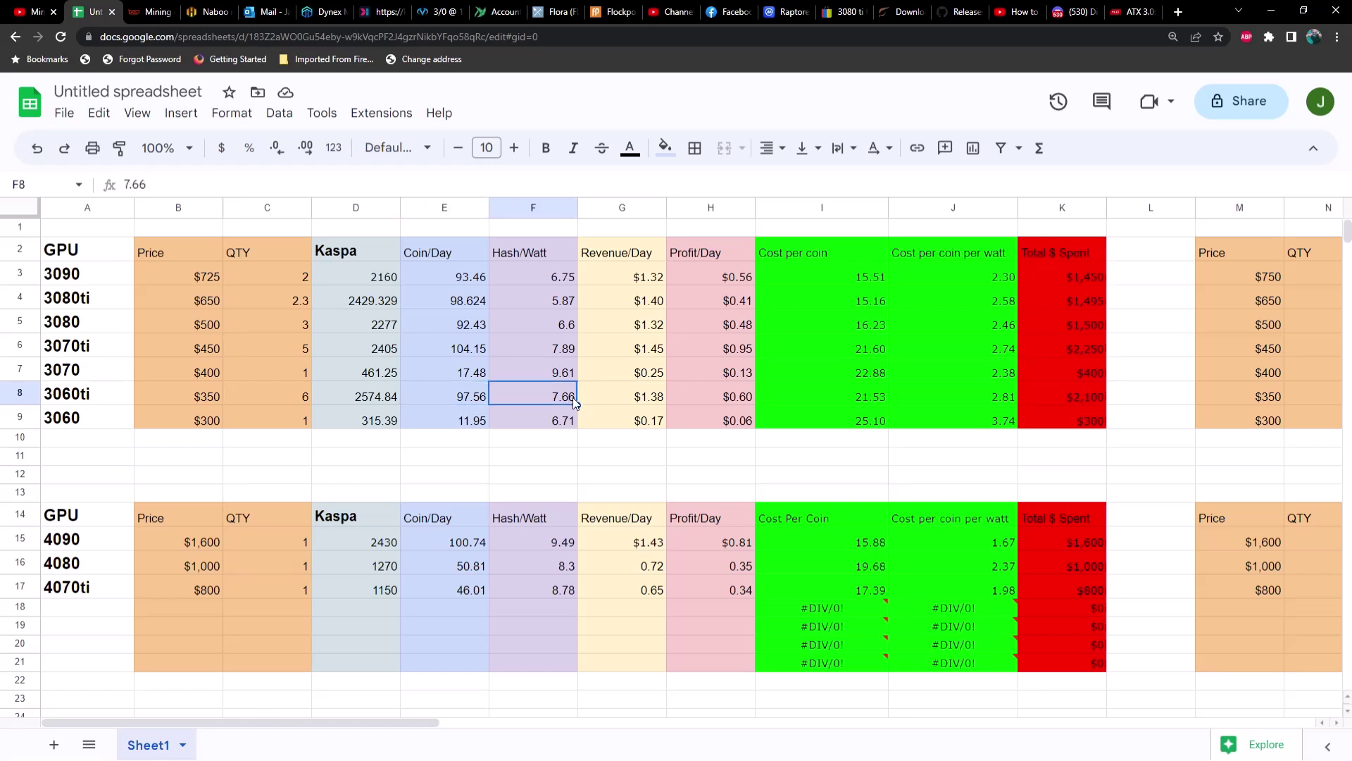
left_click(643, 401)
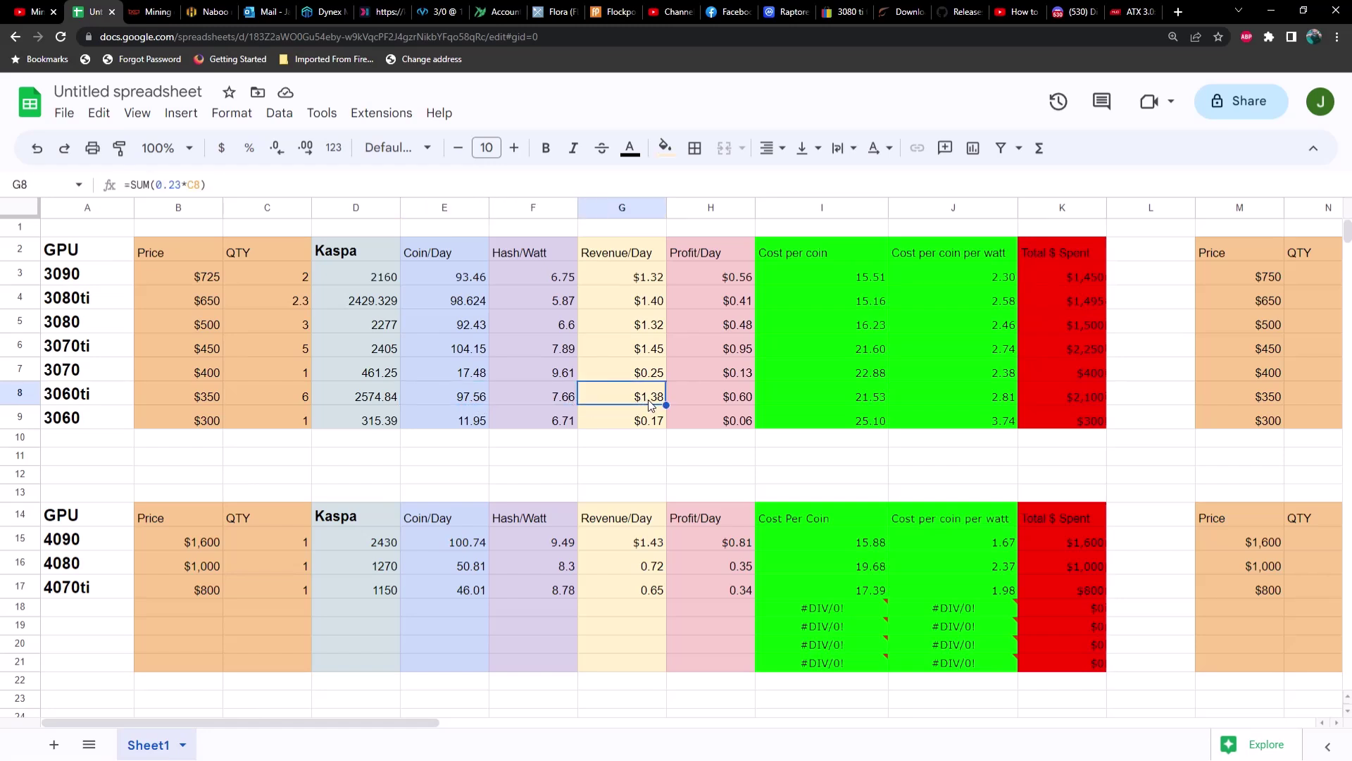
left_click(714, 401)
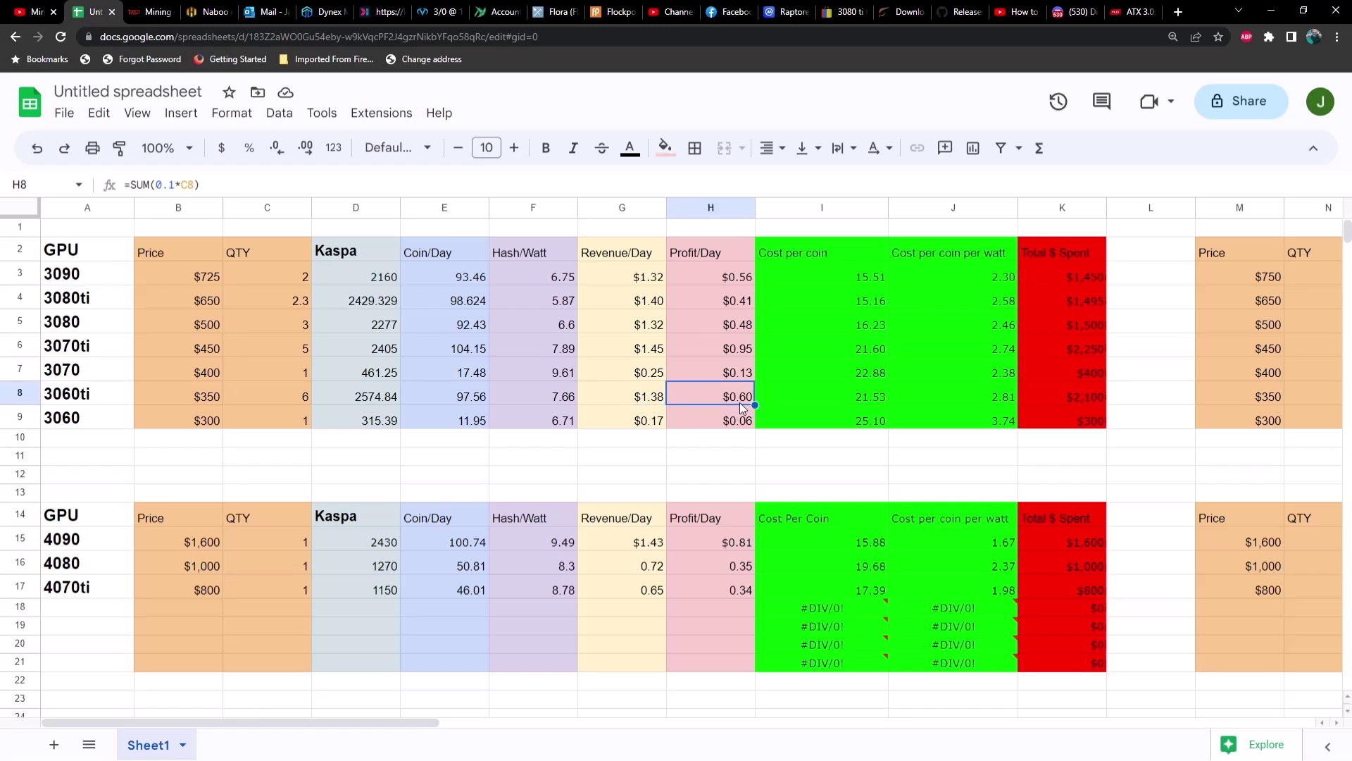
left_click(1096, 394)
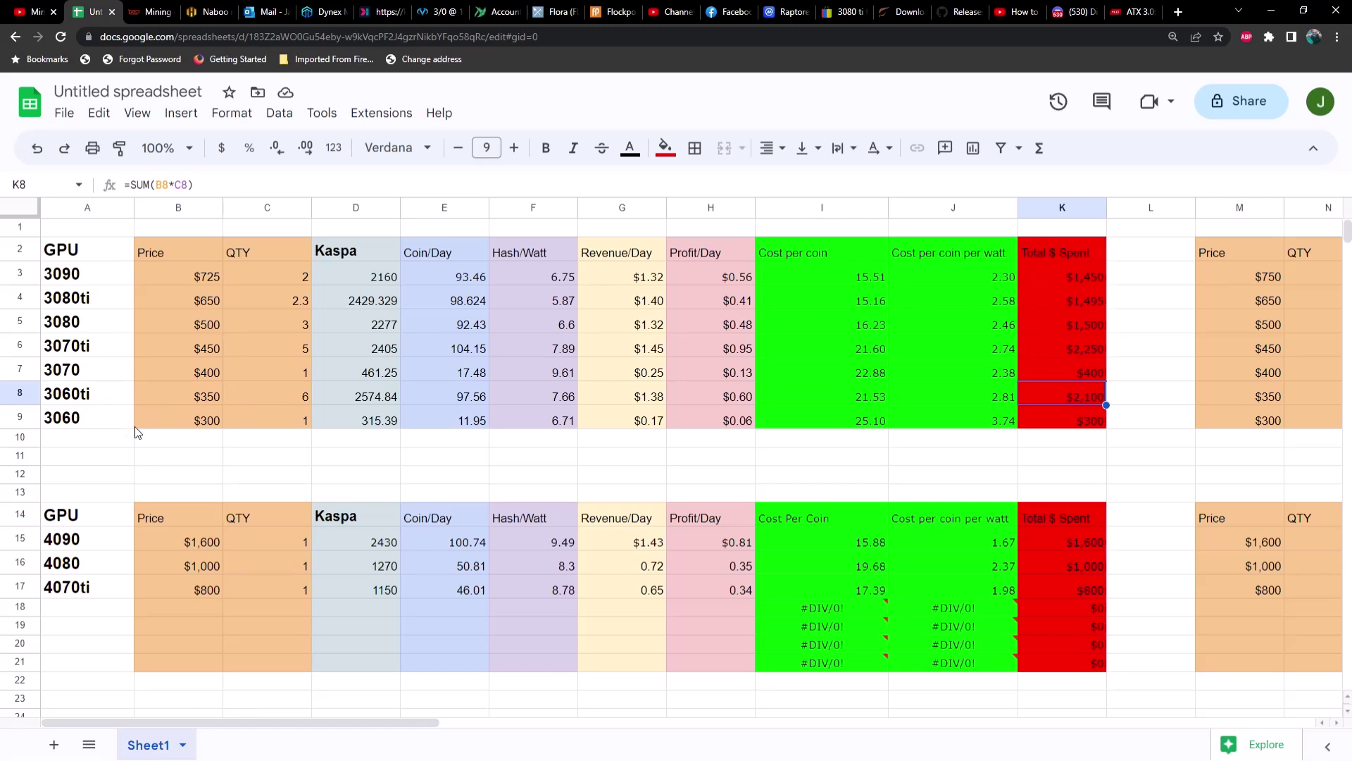
Compare the Kaspa hashrates of the 4090, 4080 and 4070ti, and check the 4090's hash per watt.
left_click(103, 538)
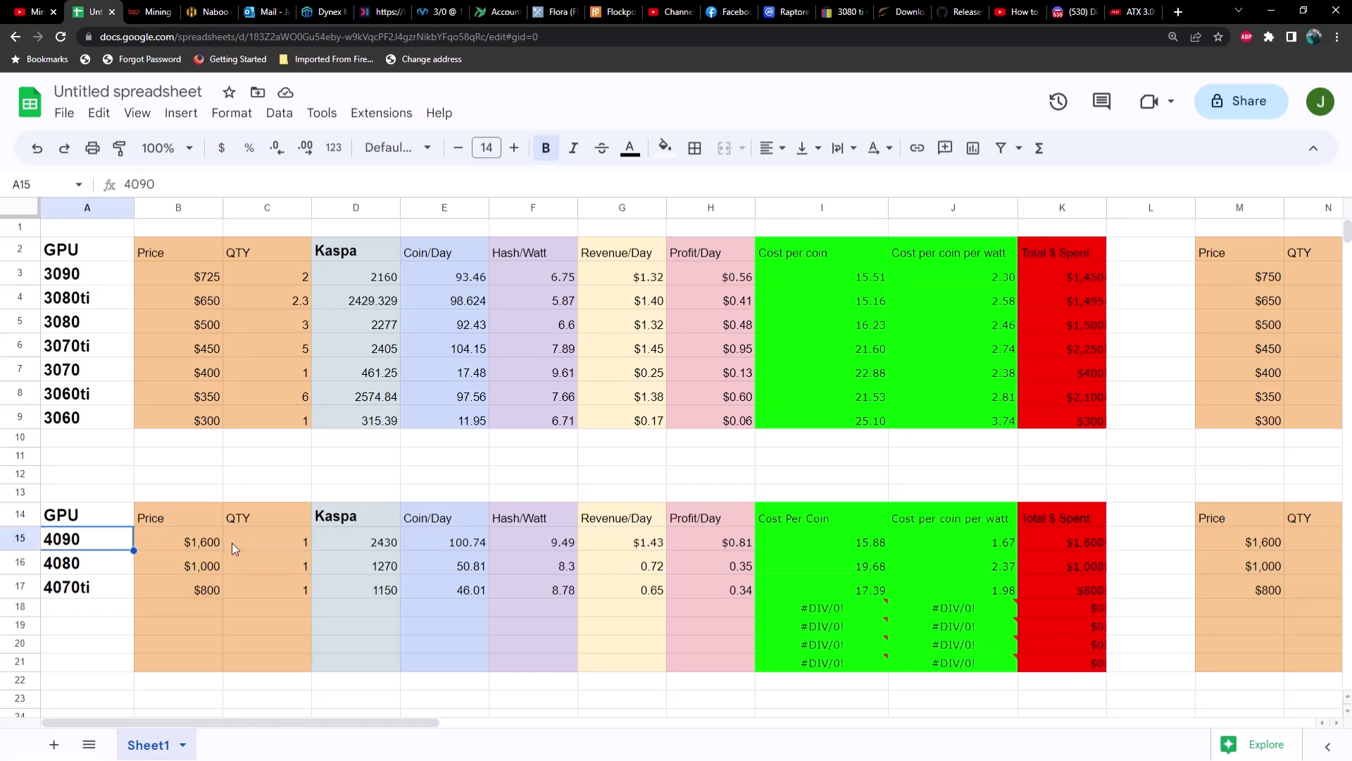
left_click(97, 572)
left_click(102, 595)
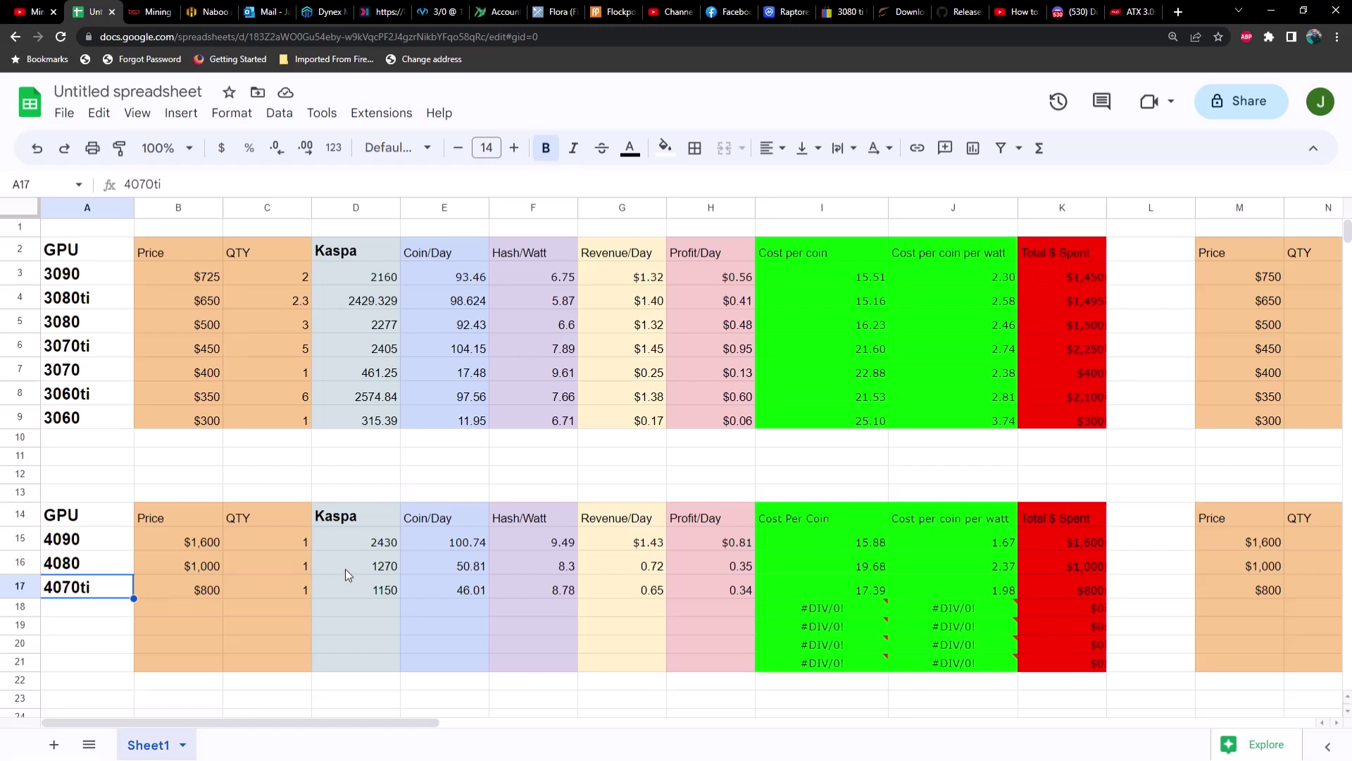
left_click(381, 542)
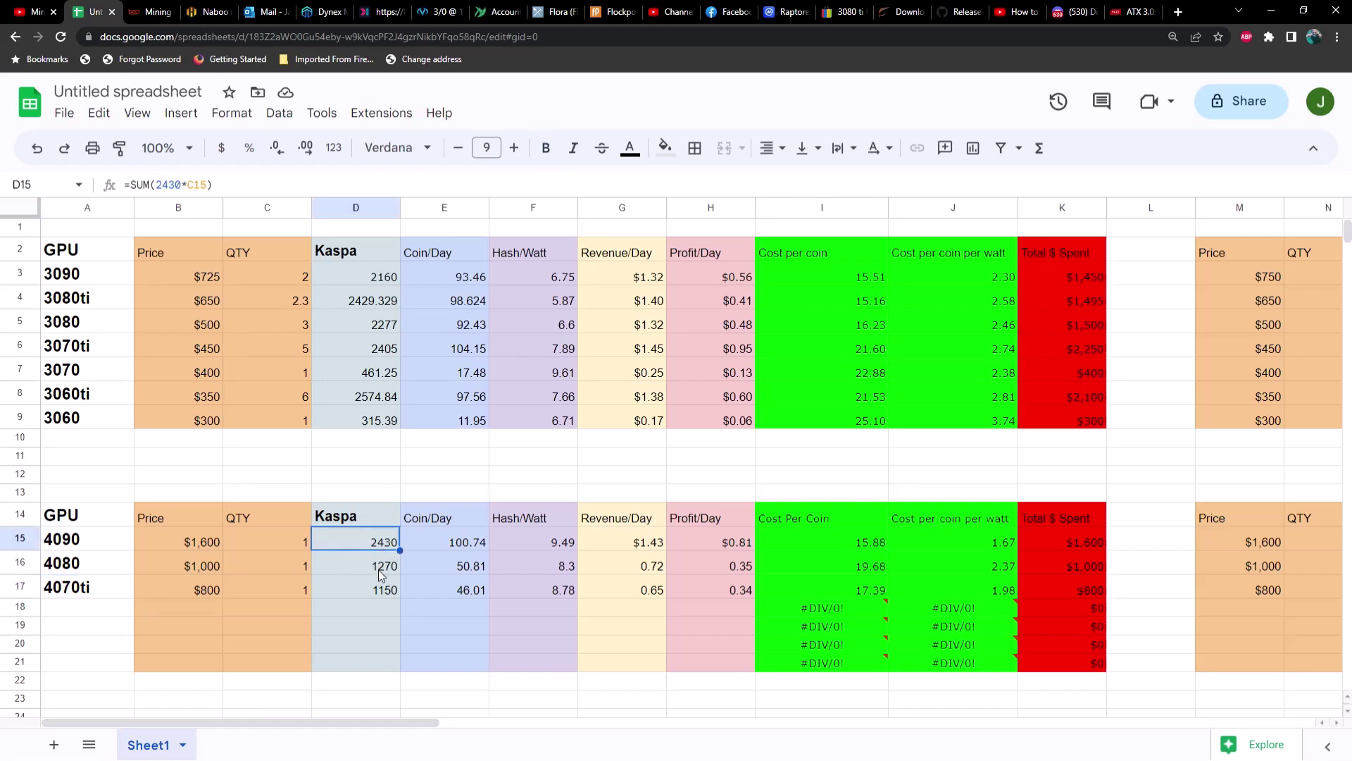
left_click(382, 570)
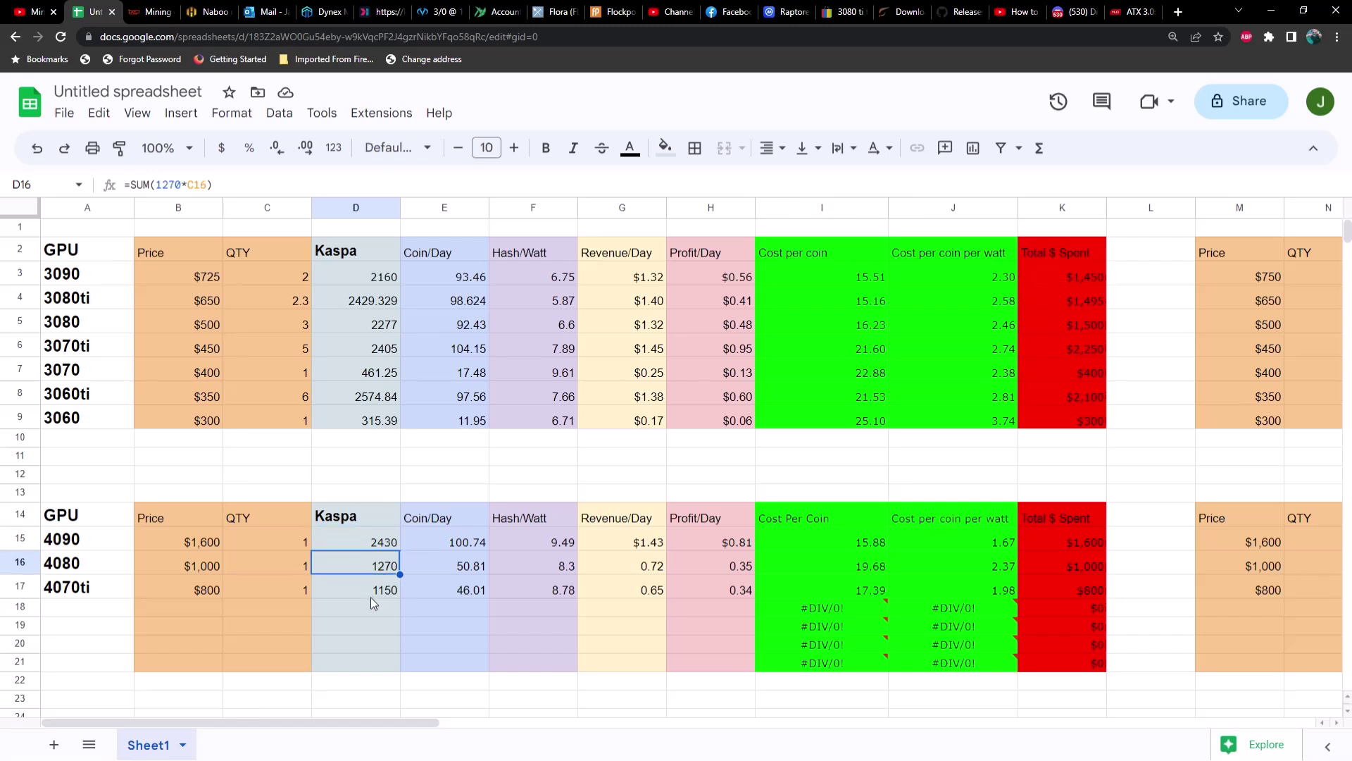
left_click(377, 593)
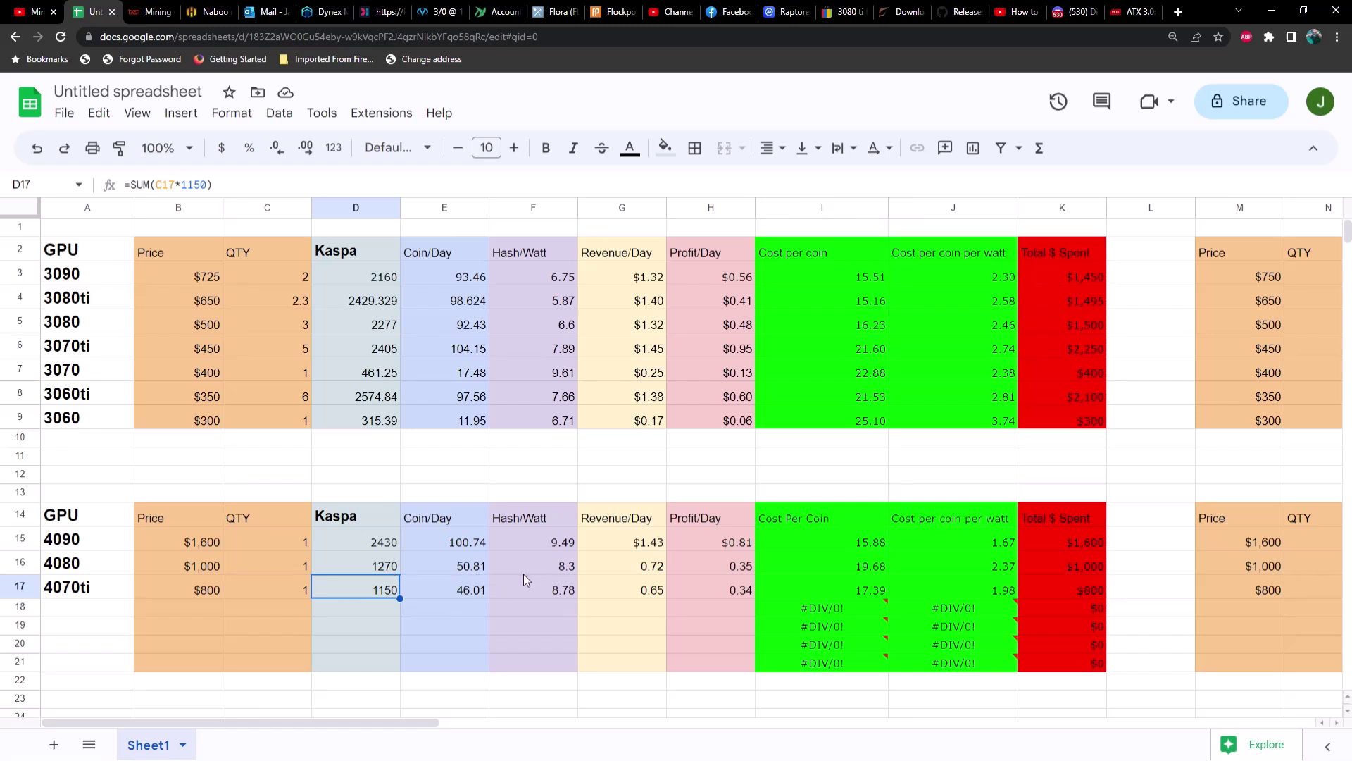
left_click(537, 543)
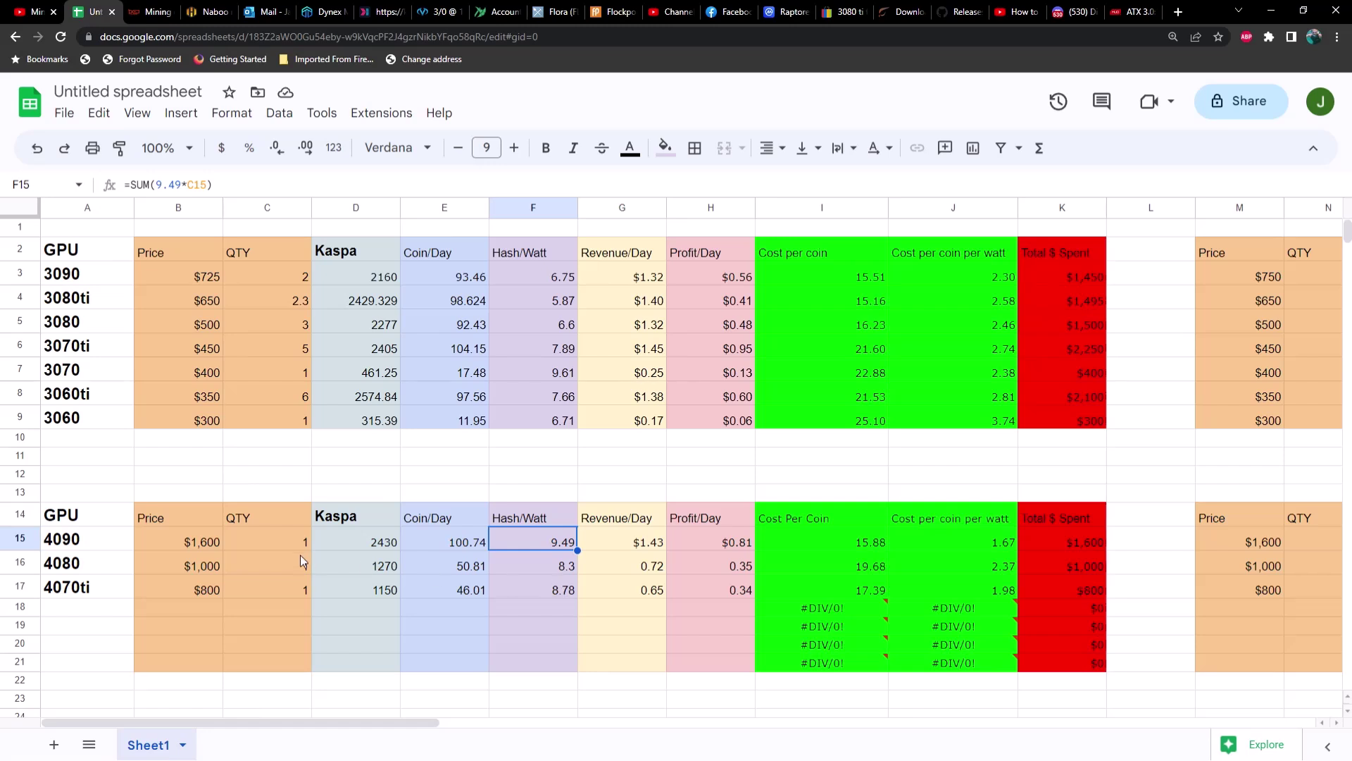
Set the 4070ti quantity in the Kaspa table to 2 and check its daily revenue, profit and total spent.
left_click(302, 582)
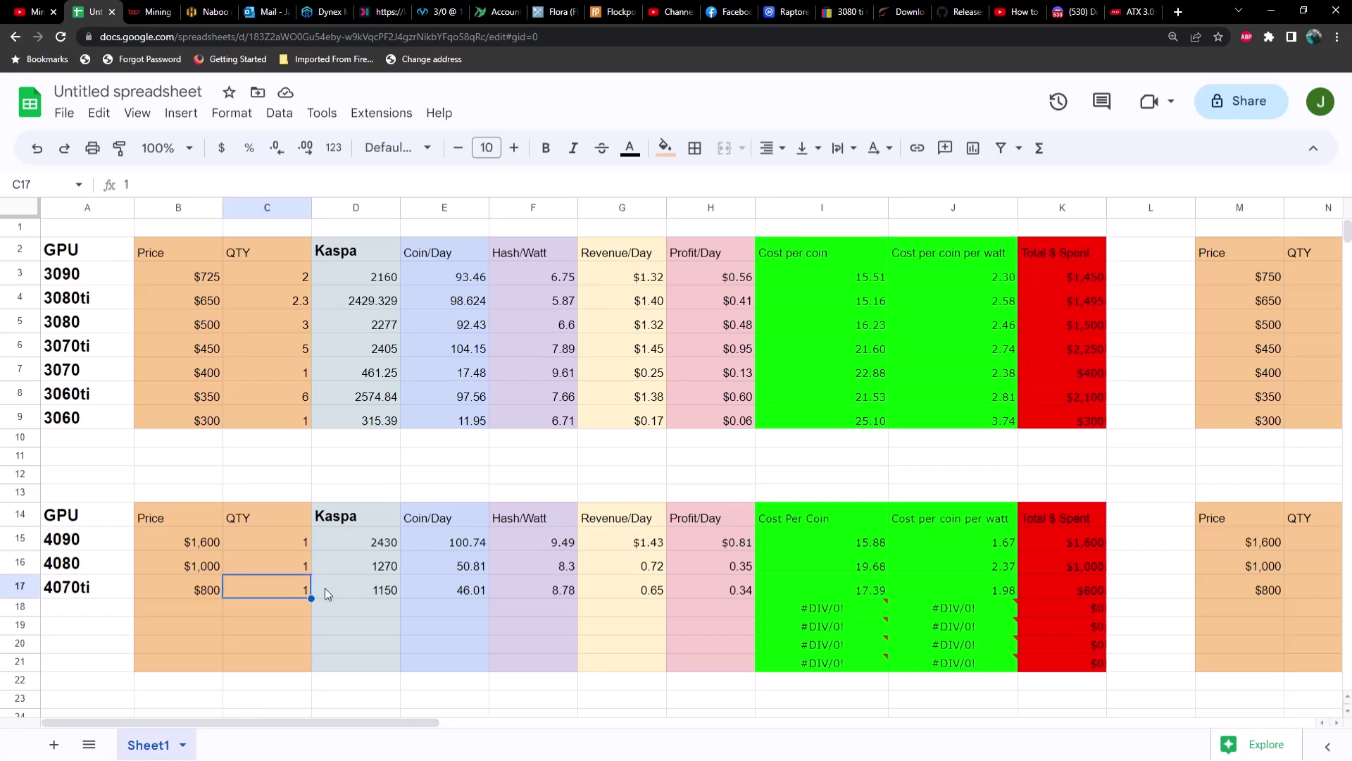
type("2")
key("Return")
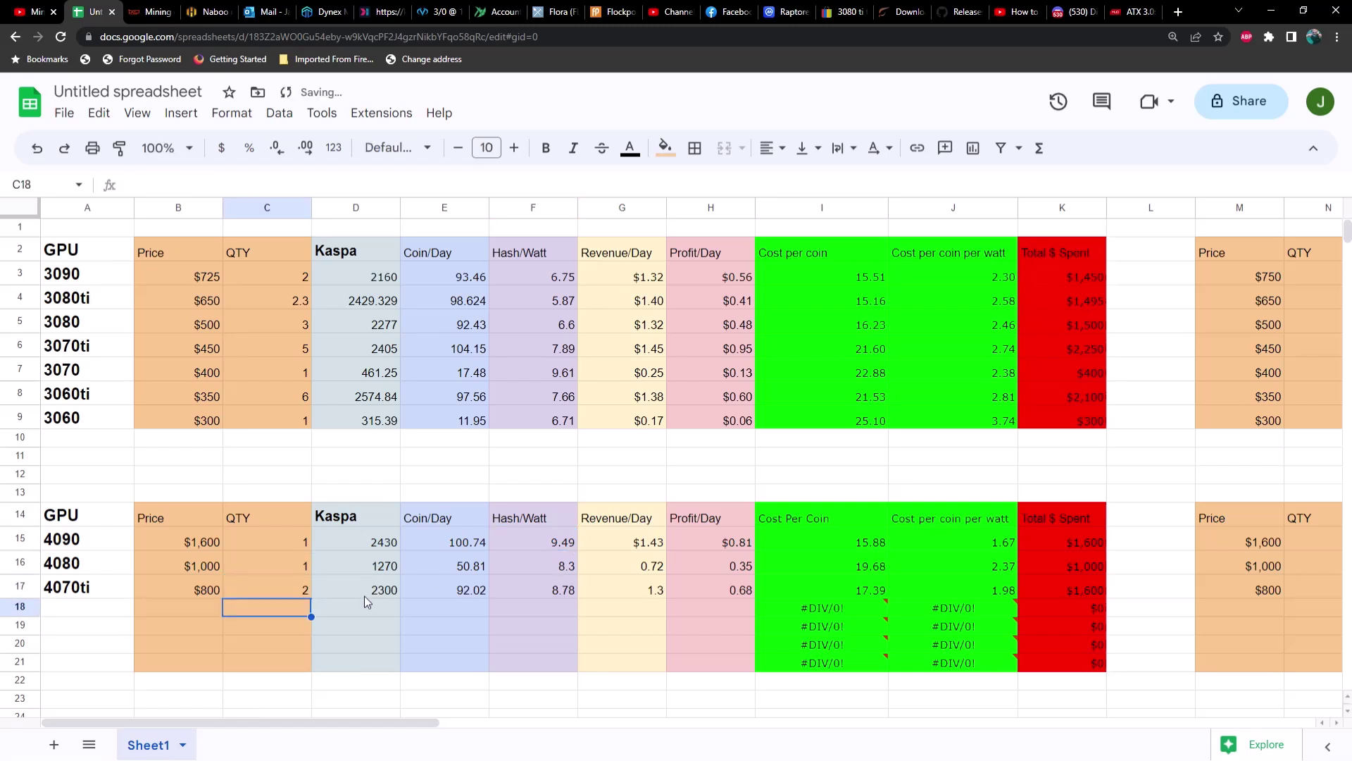
left_click(644, 590)
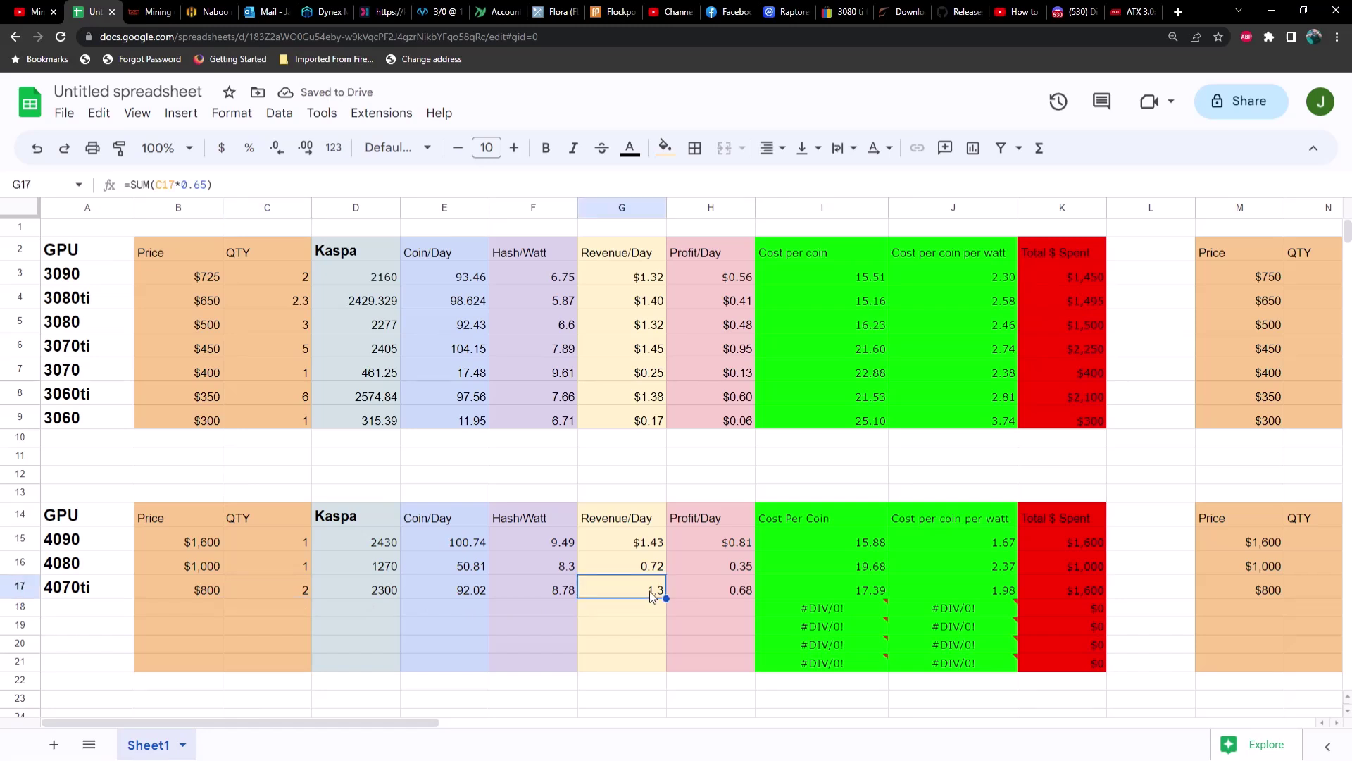
left_click(731, 590)
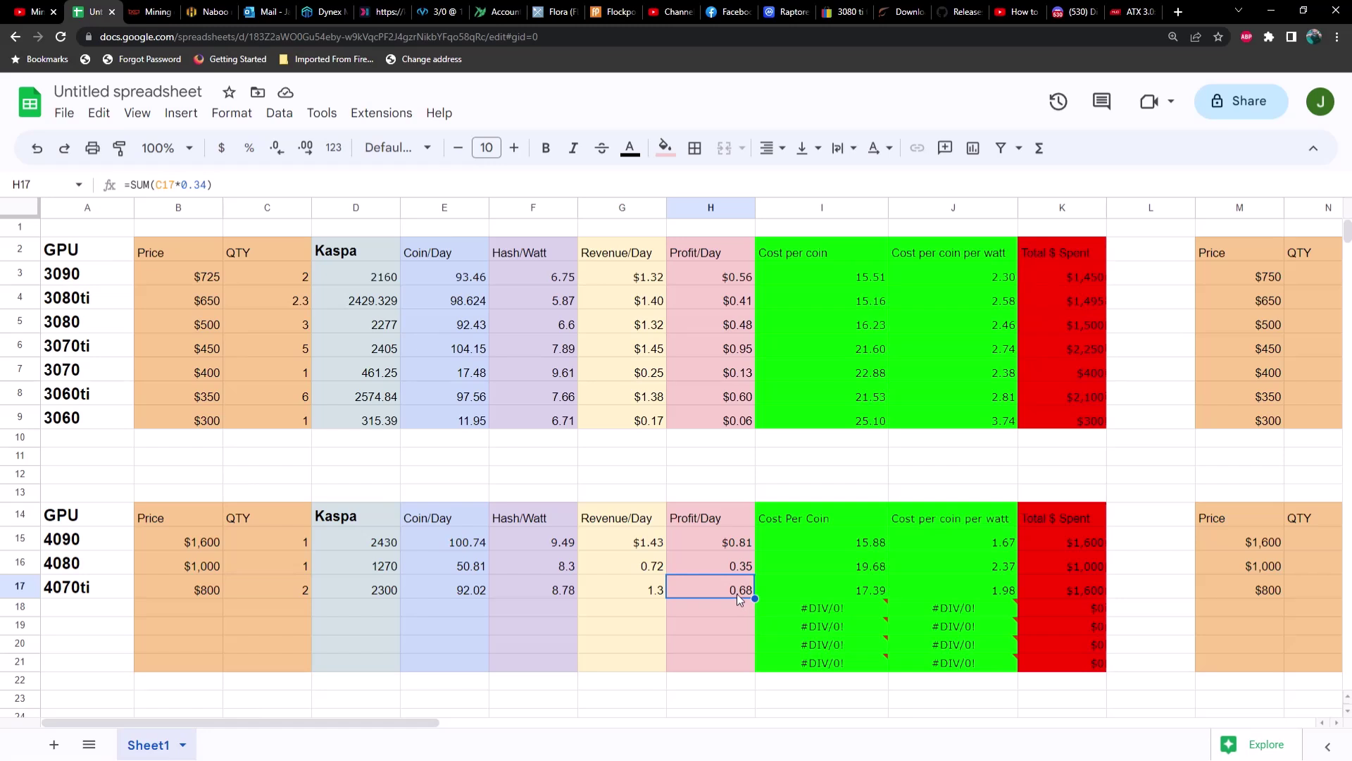
left_click(1083, 592)
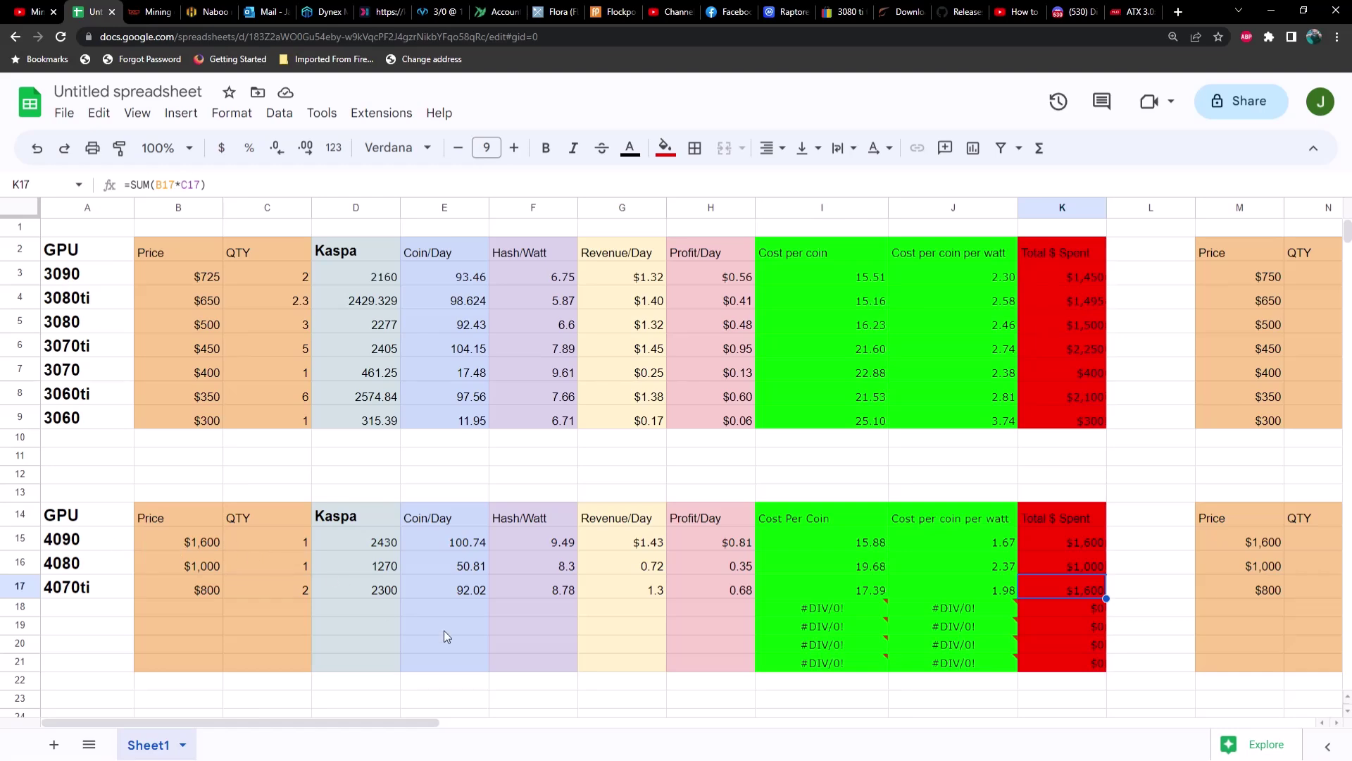
In the Dynex tables, compare the cost per coin and cost per coin per watt of the 3060 and 4090, including the 3090's cost per coin.
left_click_drag(432, 720, 761, 733)
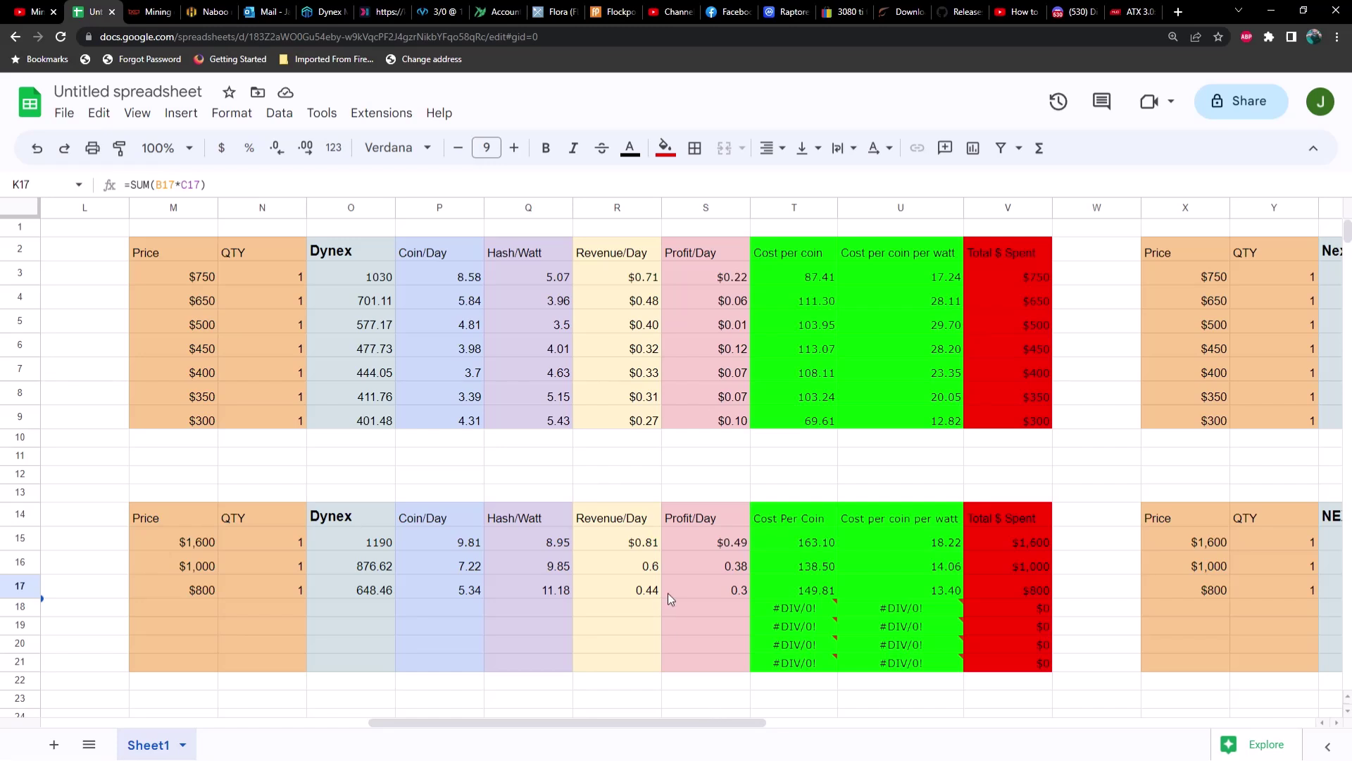
left_click(770, 252)
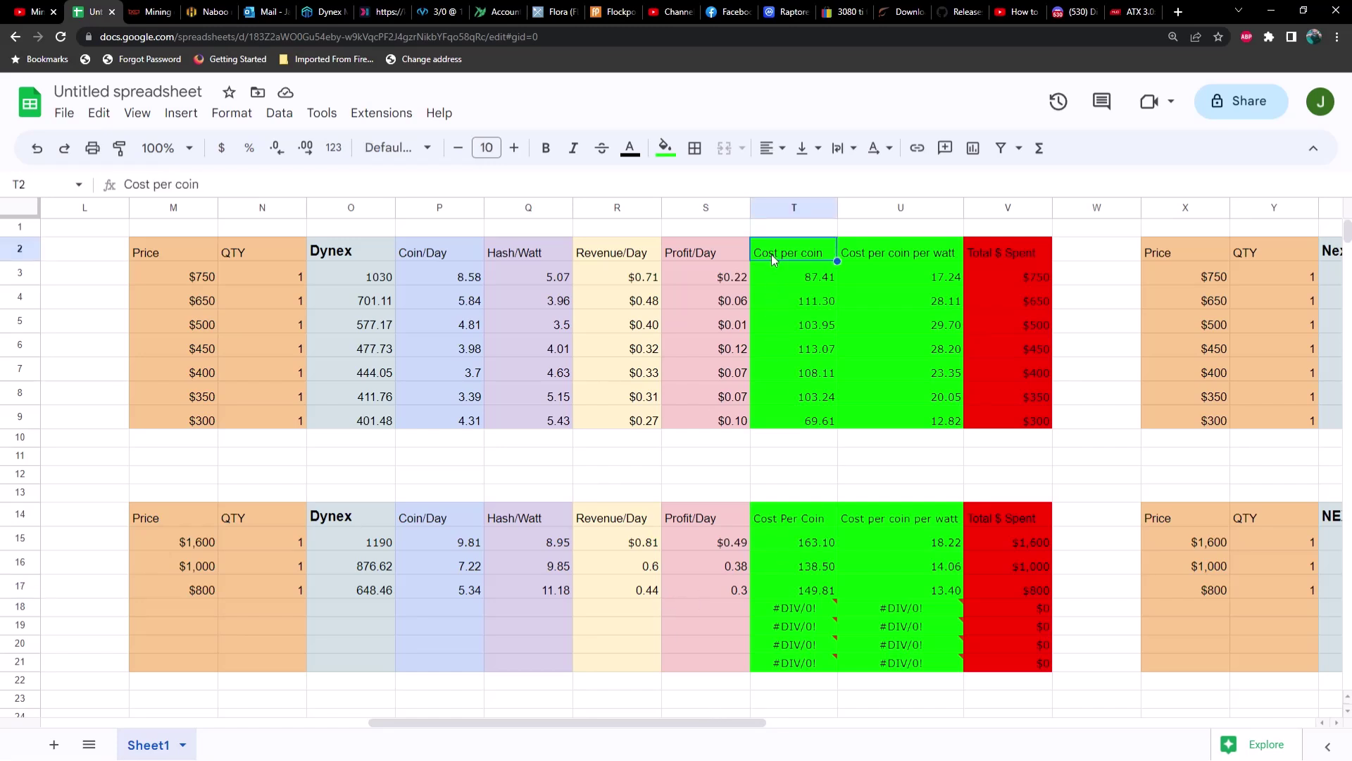
left_click(789, 276)
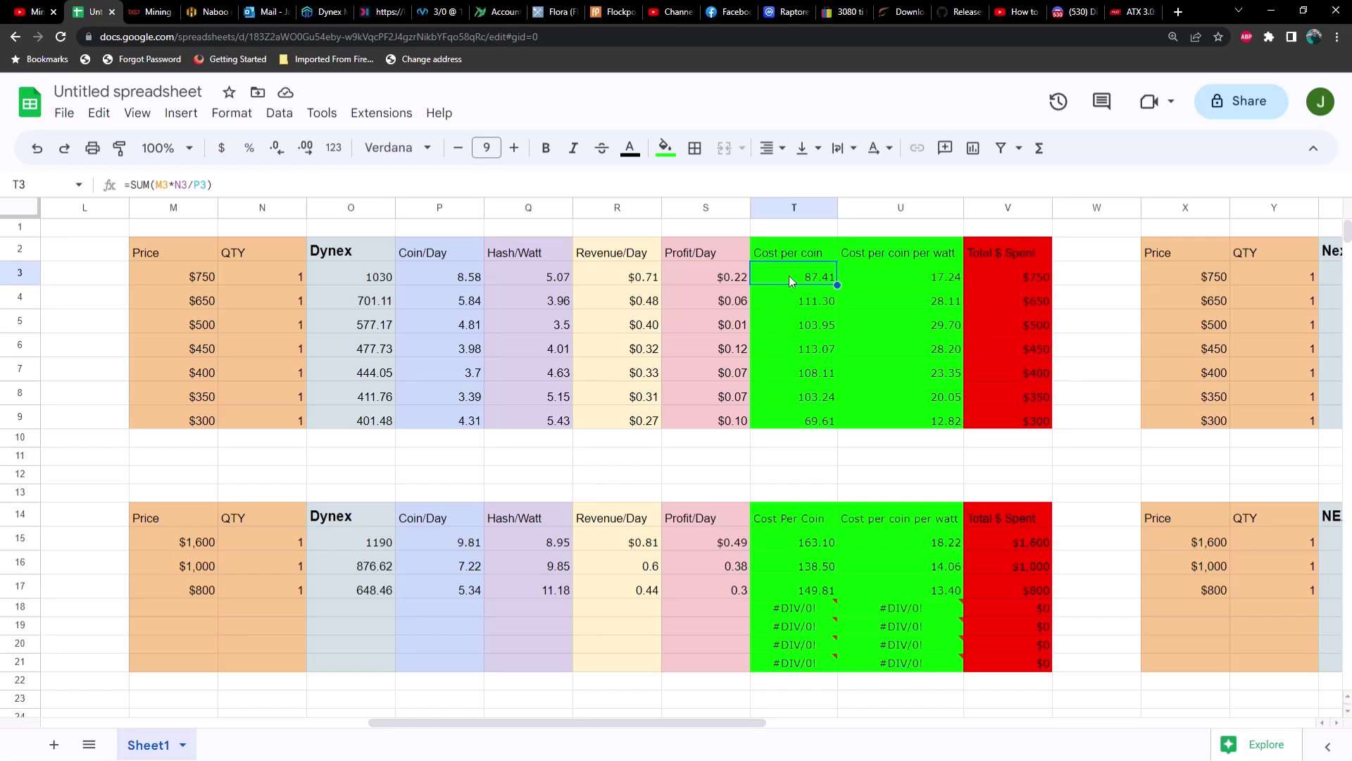
left_click(809, 421)
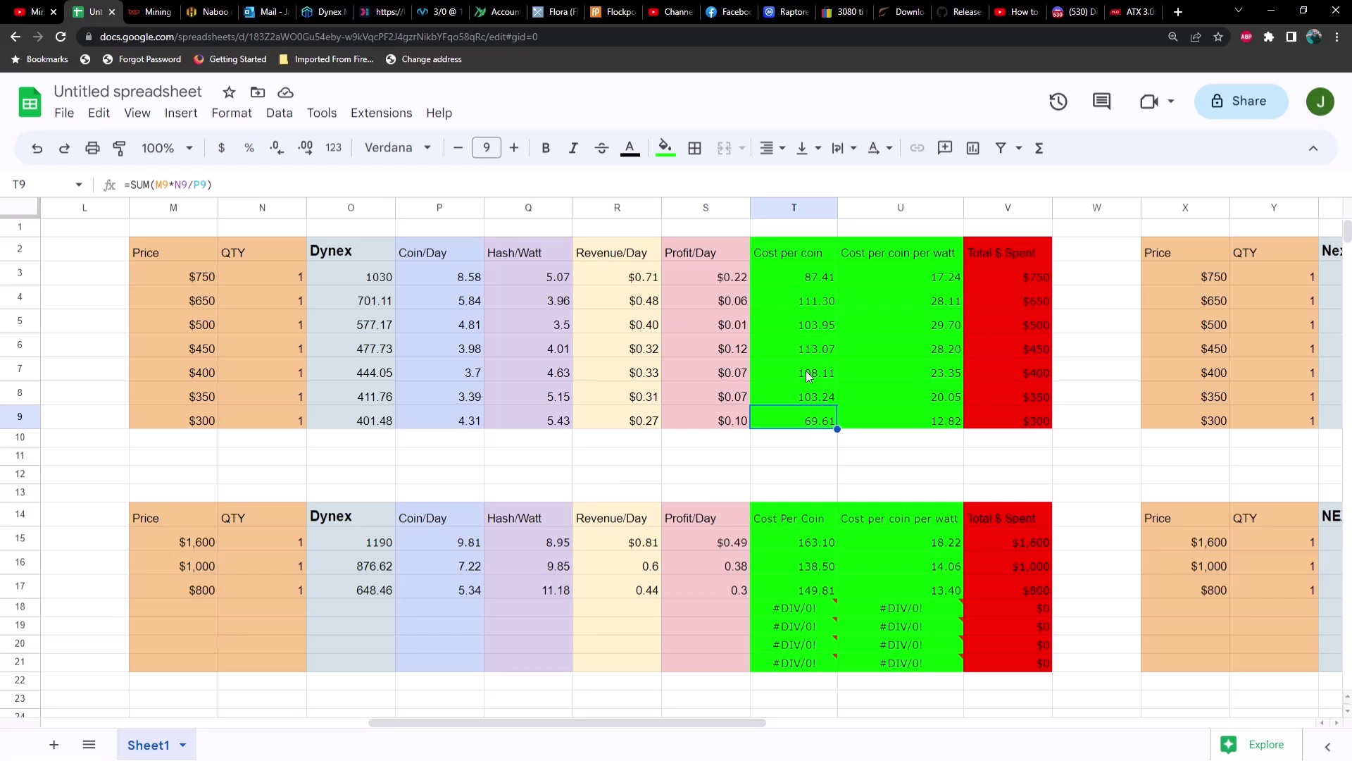
left_click(790, 543)
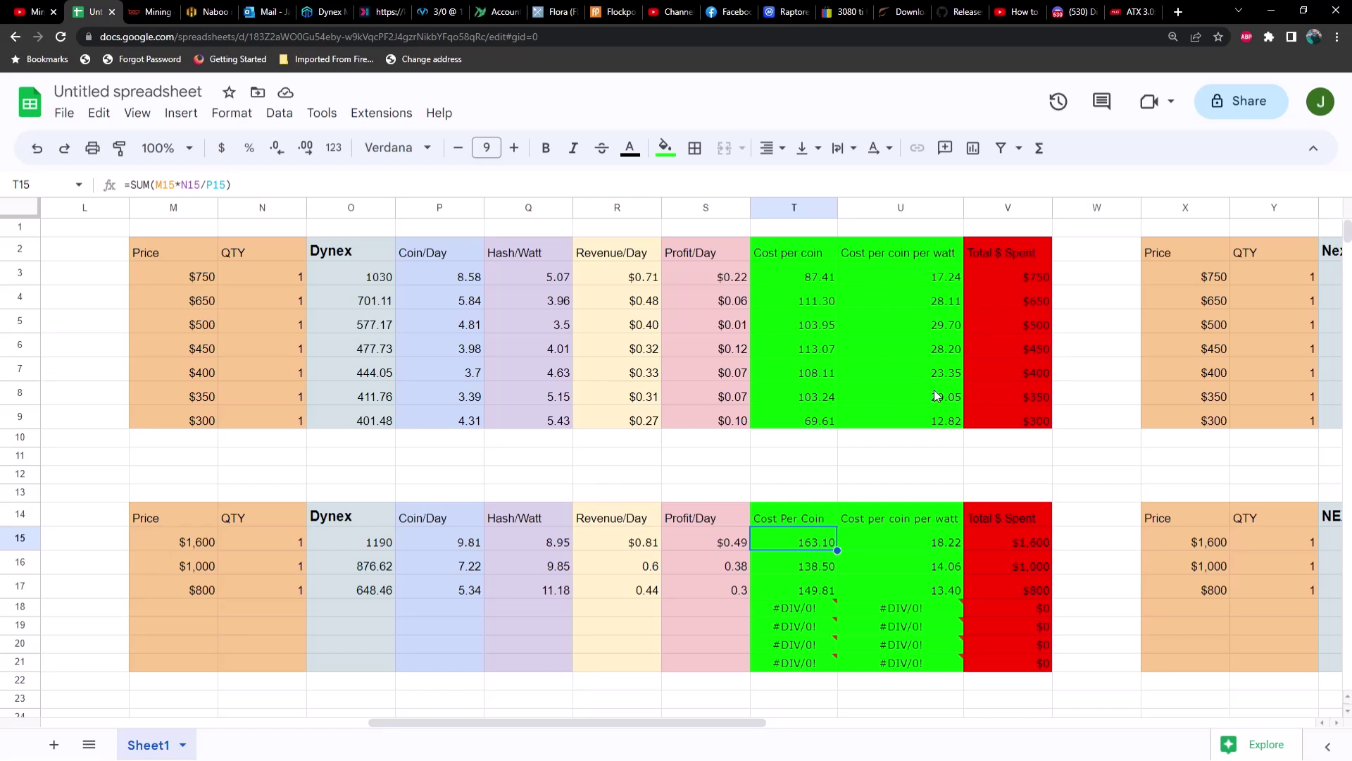
left_click(929, 543)
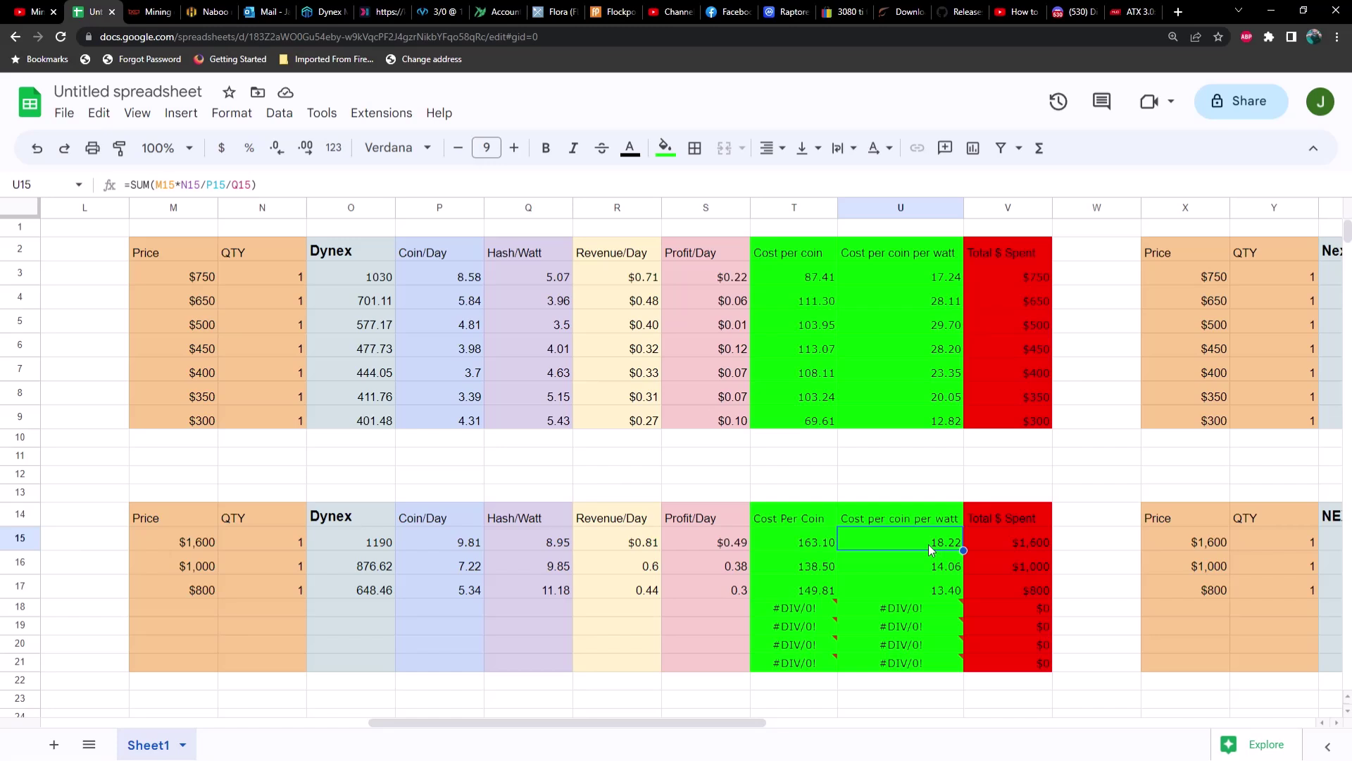
left_click(919, 421)
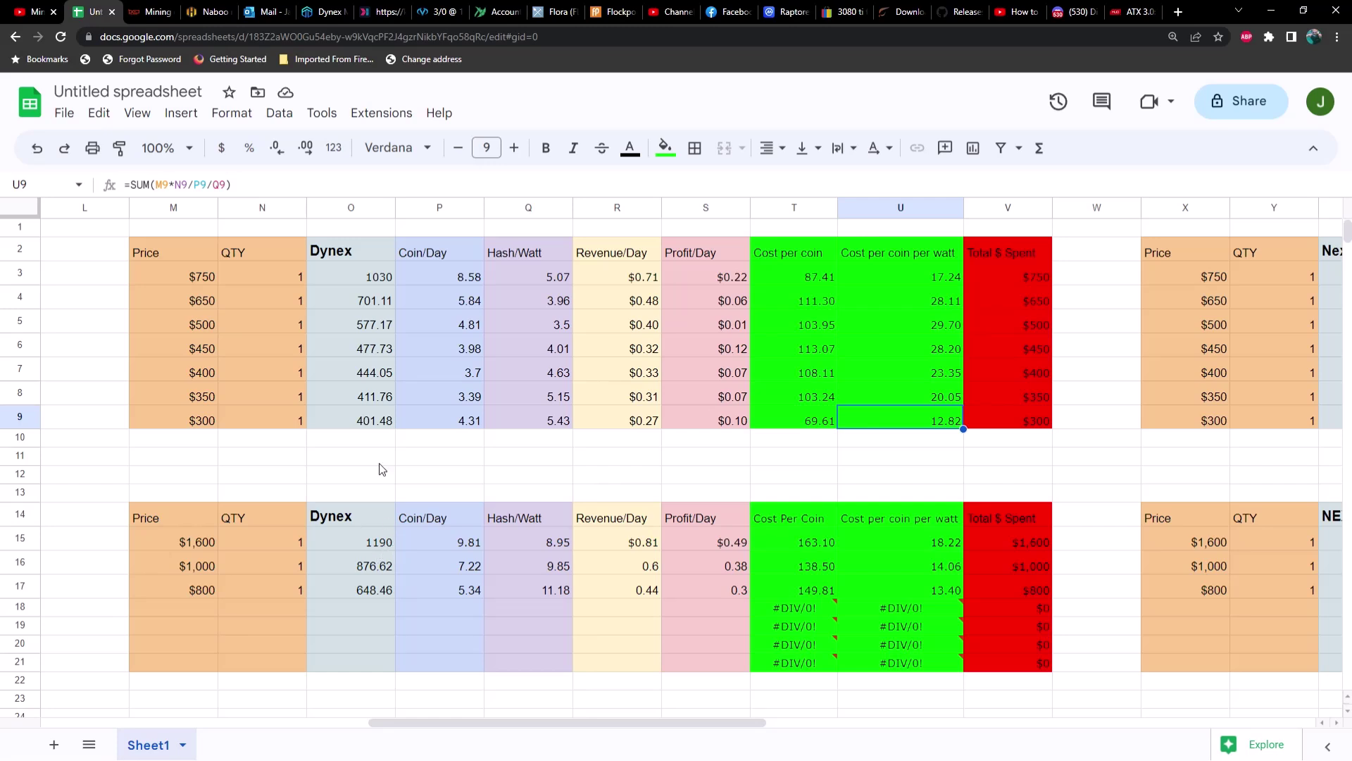
Set the 3090's quantity in the 30-series Dynex table, trying 1.1 and settling on 1.15.
left_click(300, 278)
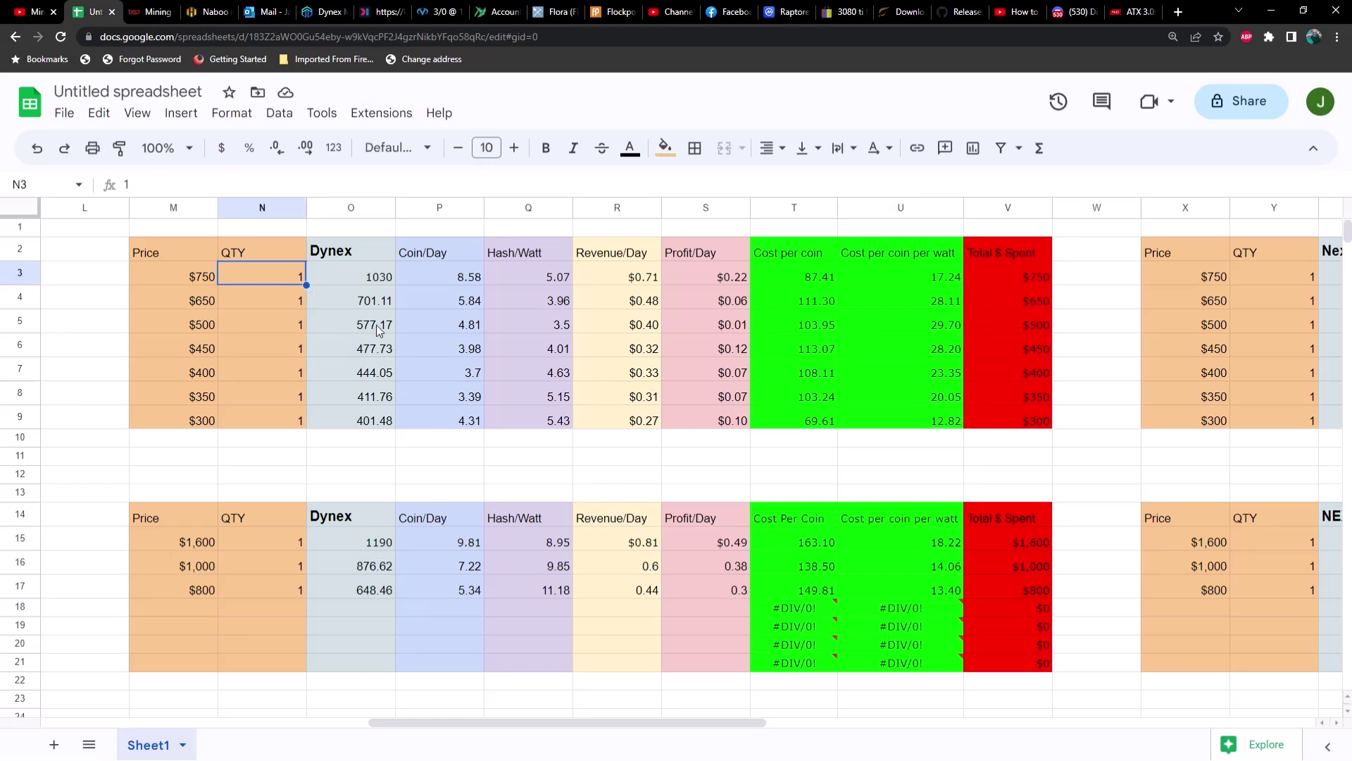
type("1.1")
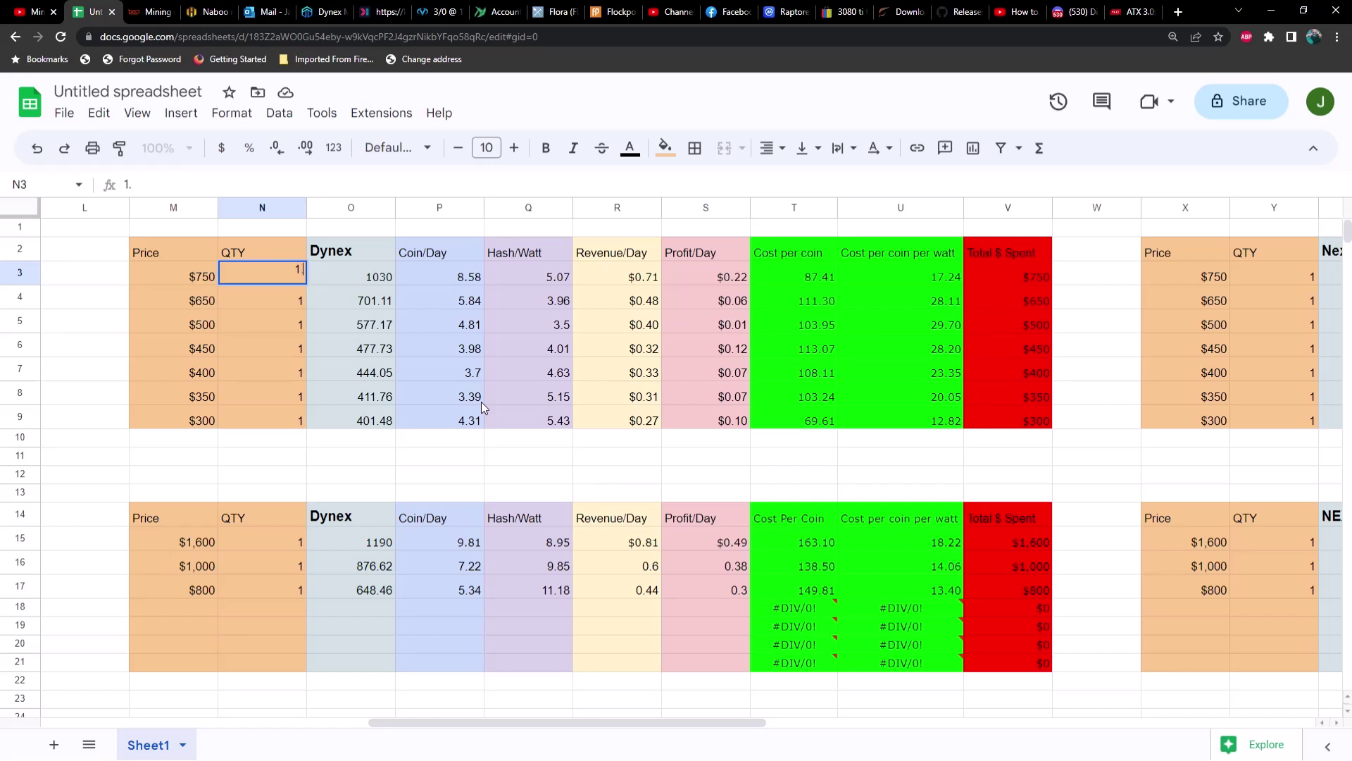
key("Return")
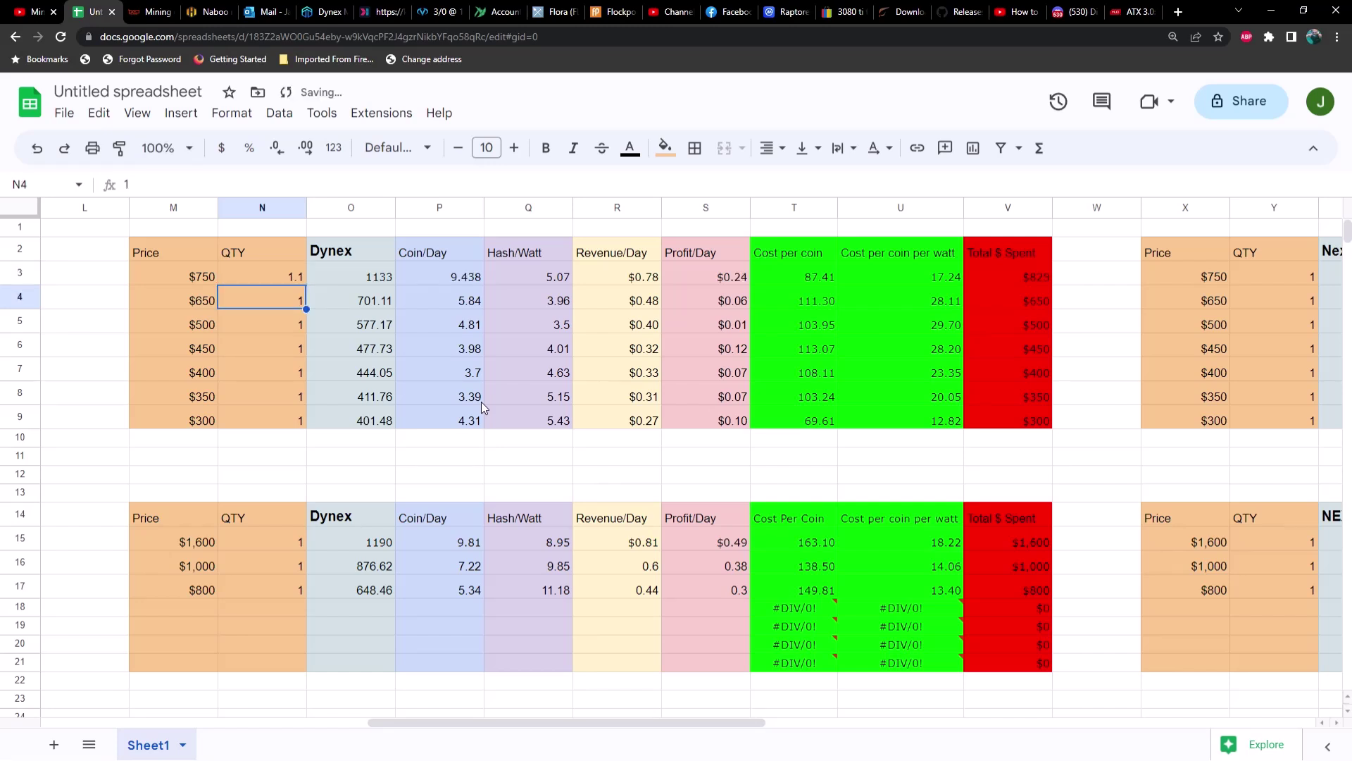
left_click(297, 283)
type("1.15")
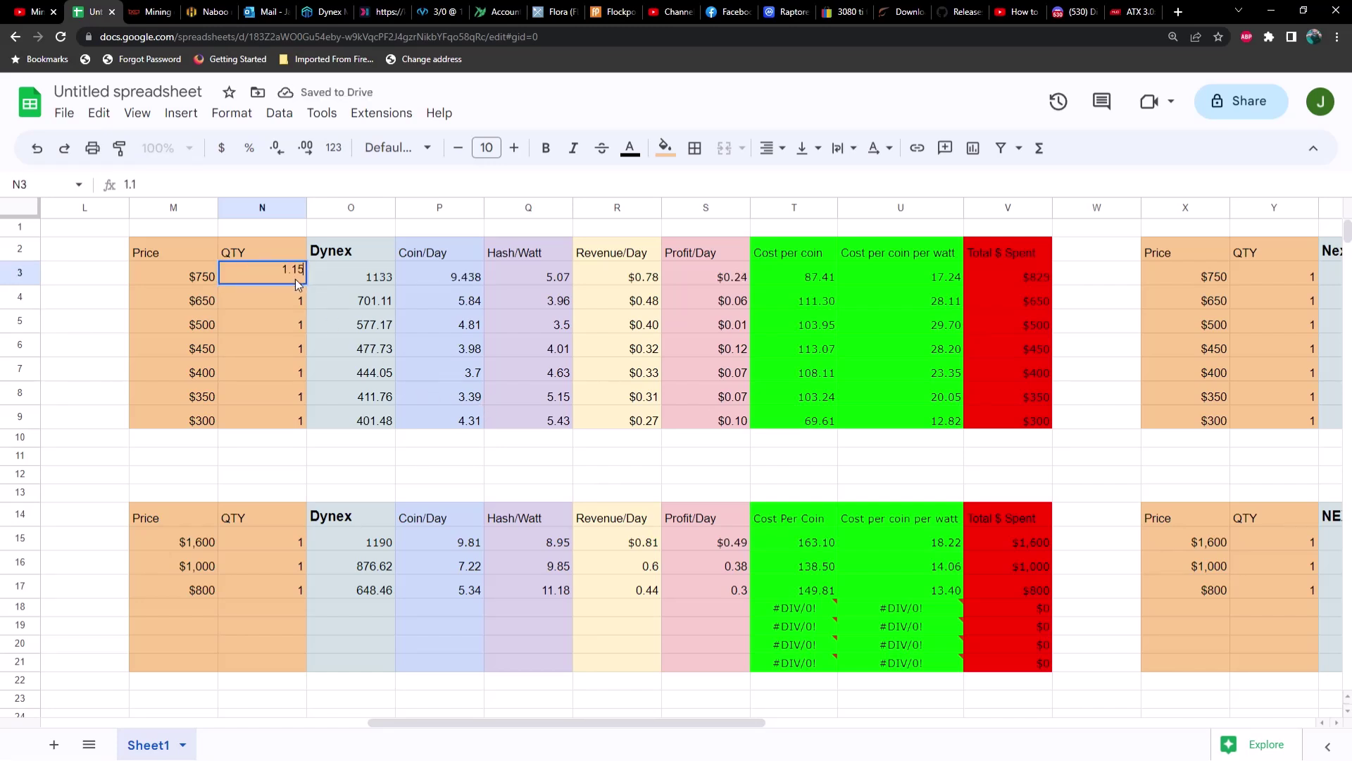
key("Return")
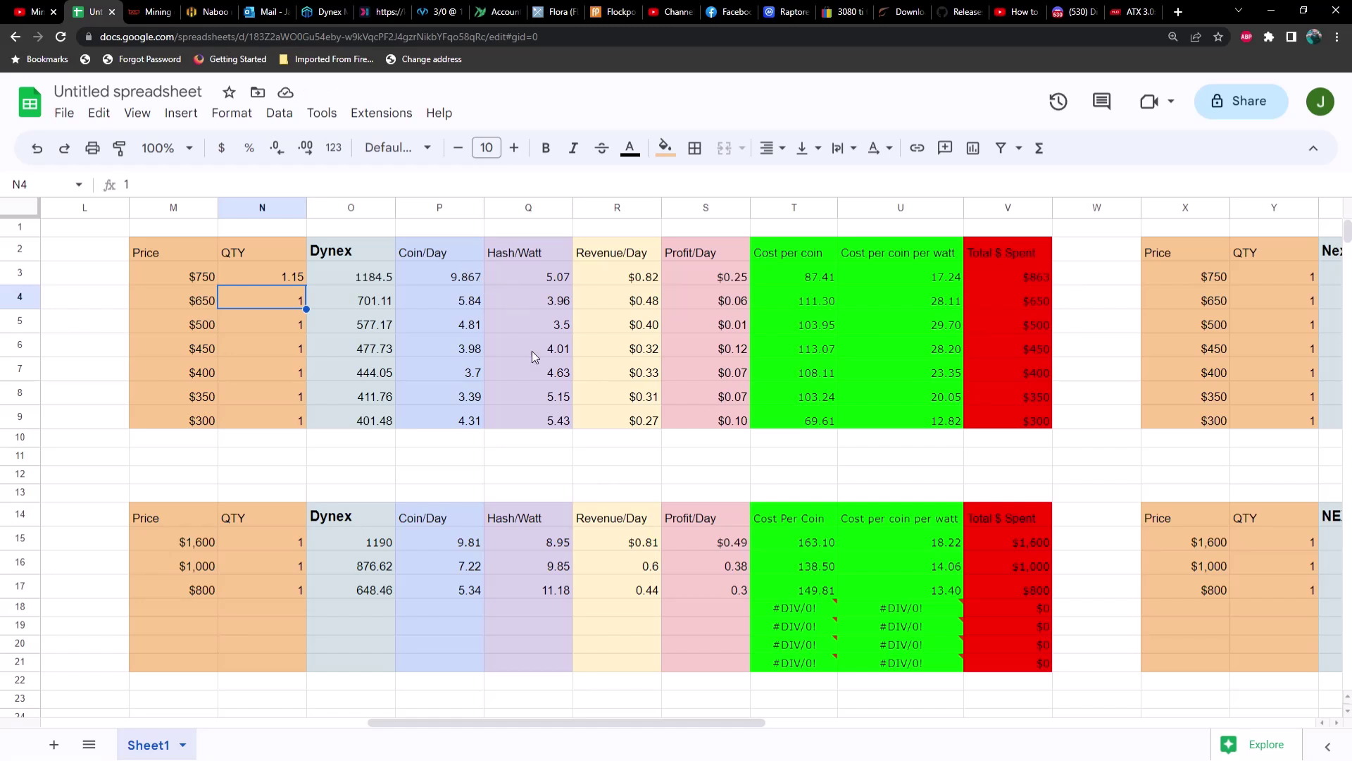
Compare the Dynex hash per watt and total spent of the 3090 and 4090, and check the 4090's daily profit.
left_click(550, 551)
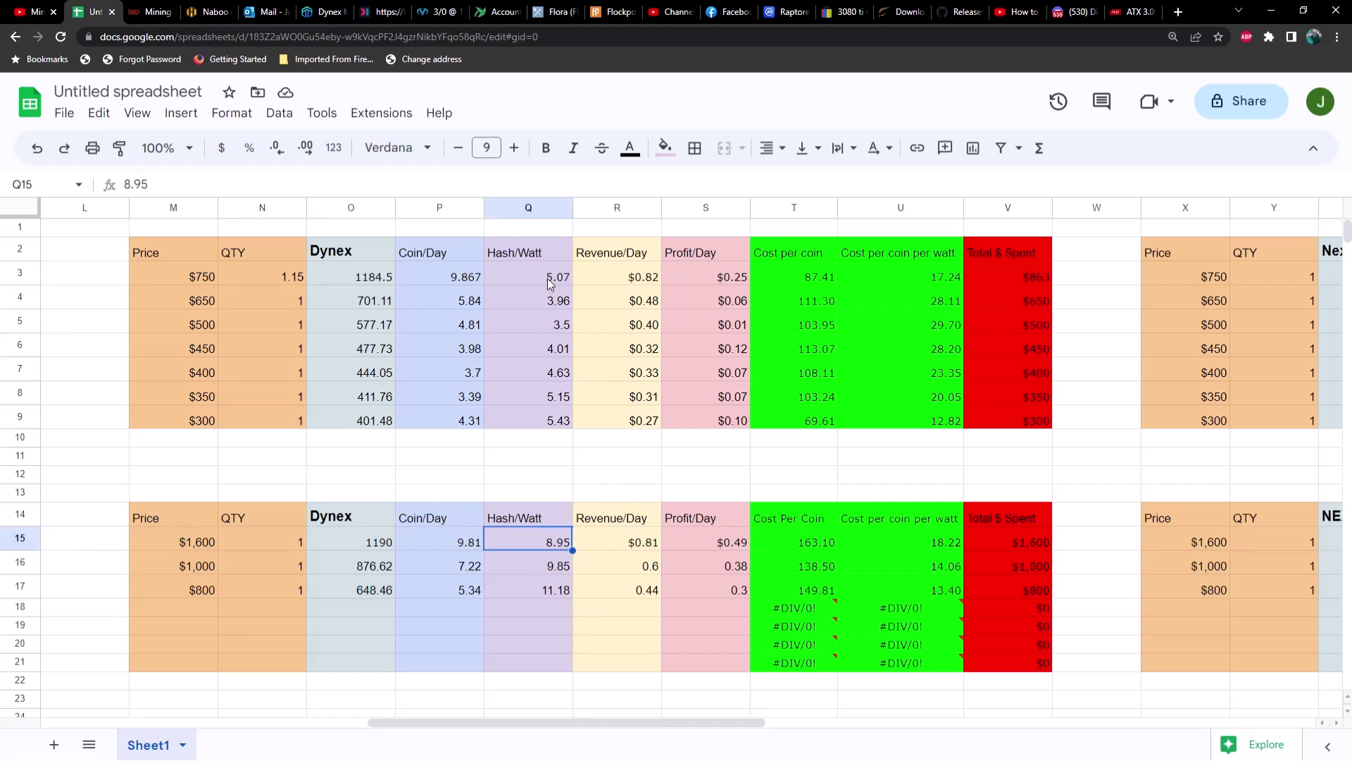
left_click(550, 283)
left_click(545, 544)
left_click(729, 551)
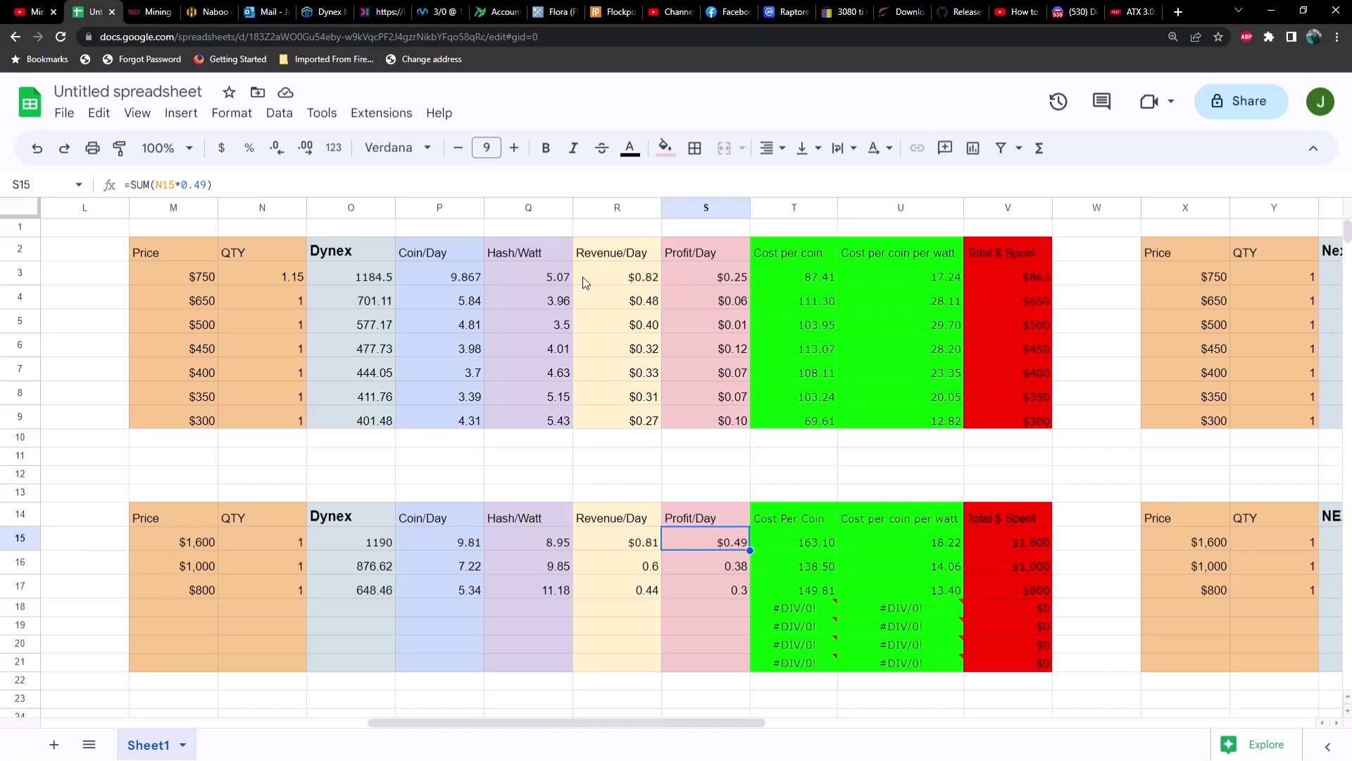
left_click(1032, 279)
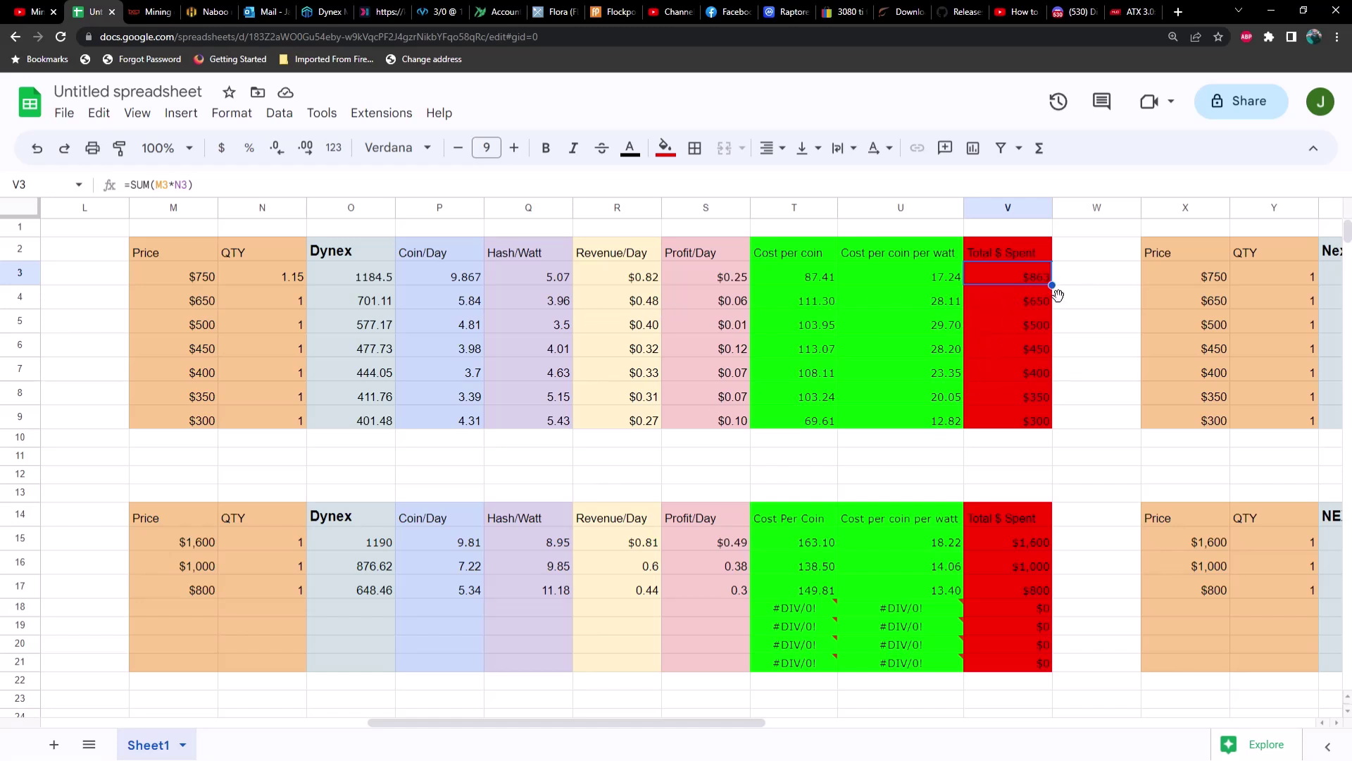
left_click(1033, 549)
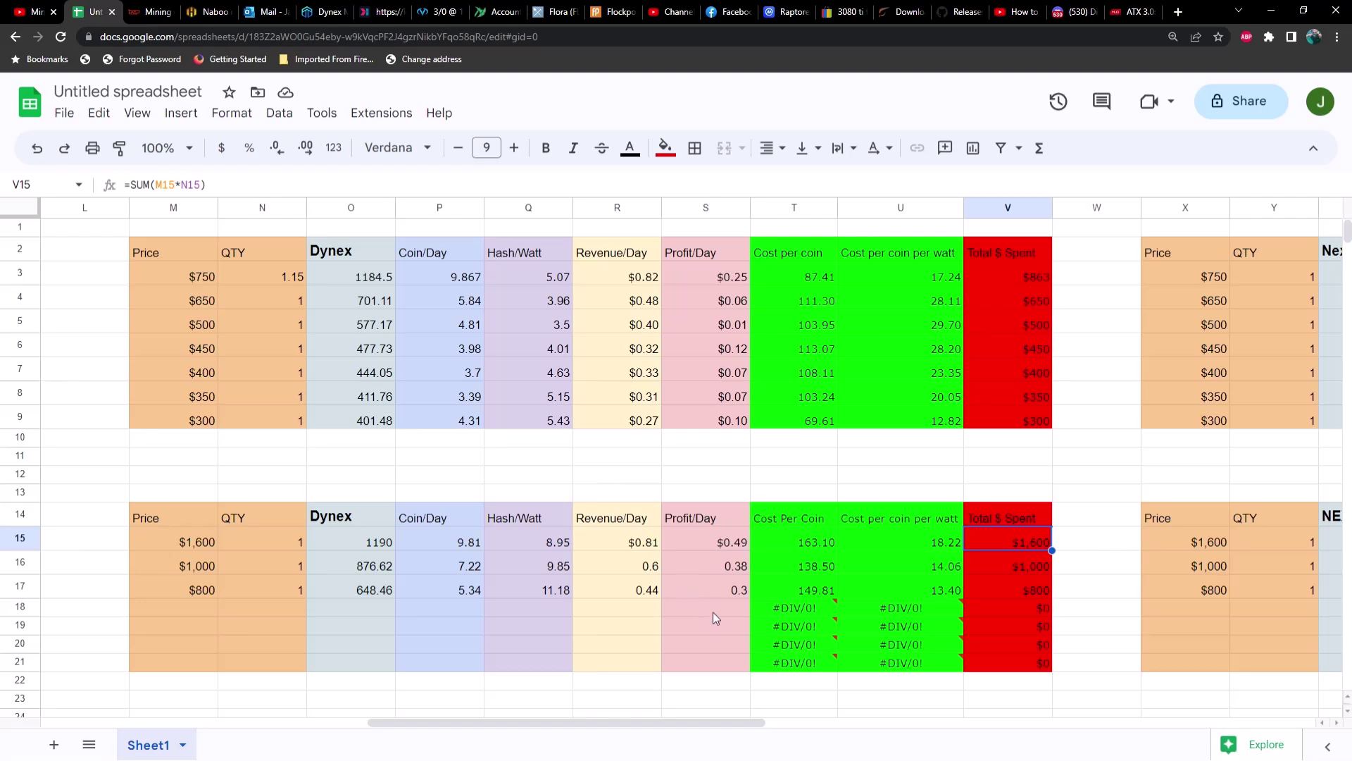
In the 30-series Nexa table, check the $750 card's hashrate, coins per day, hash per watt, daily revenue and daily profit.
left_click_drag(704, 721, 957, 717)
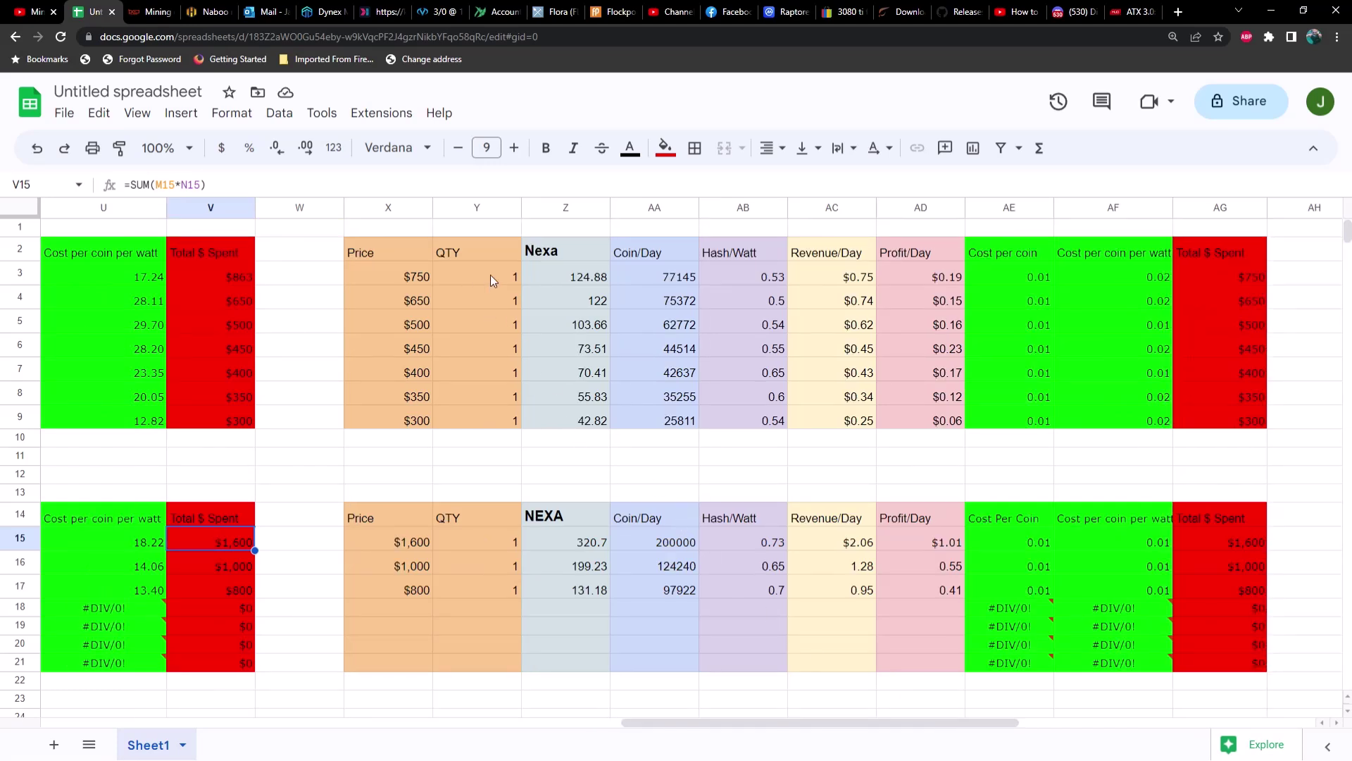
left_click(574, 278)
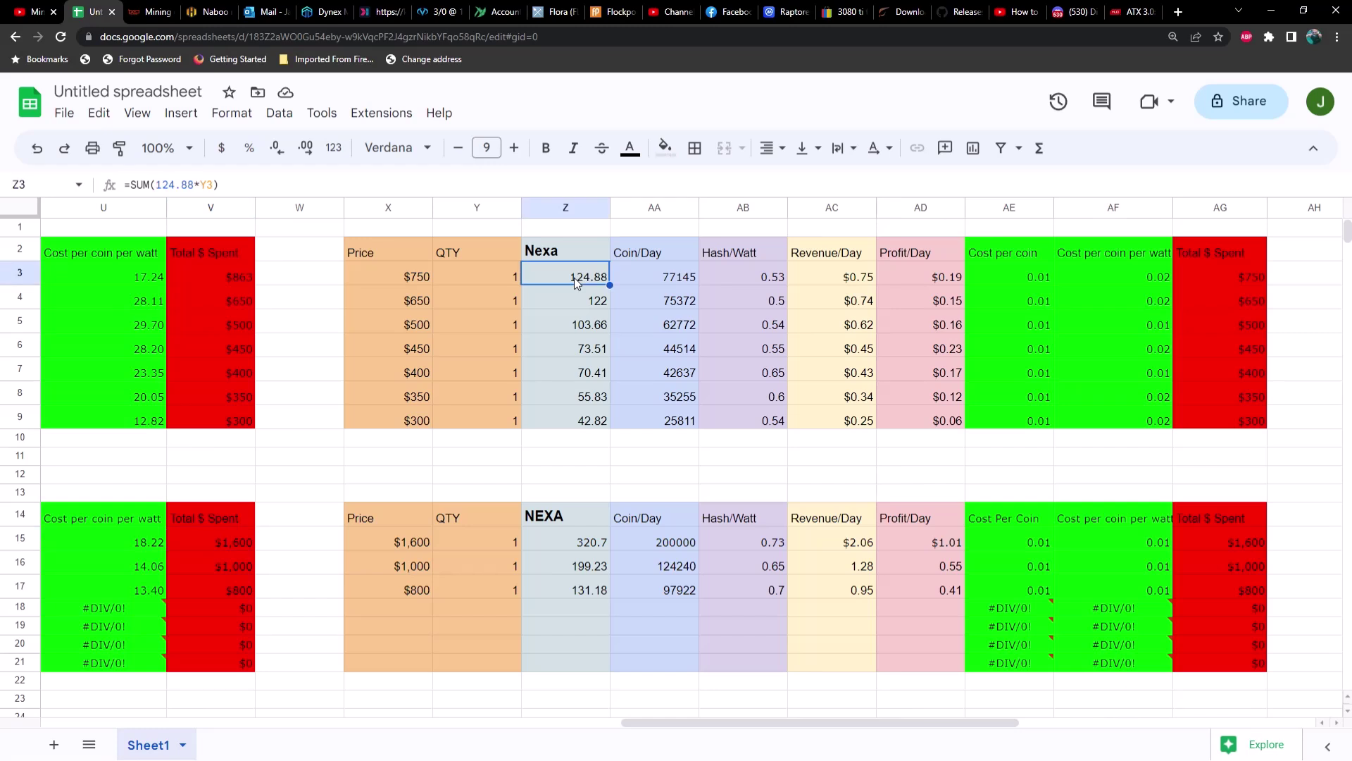
left_click(657, 277)
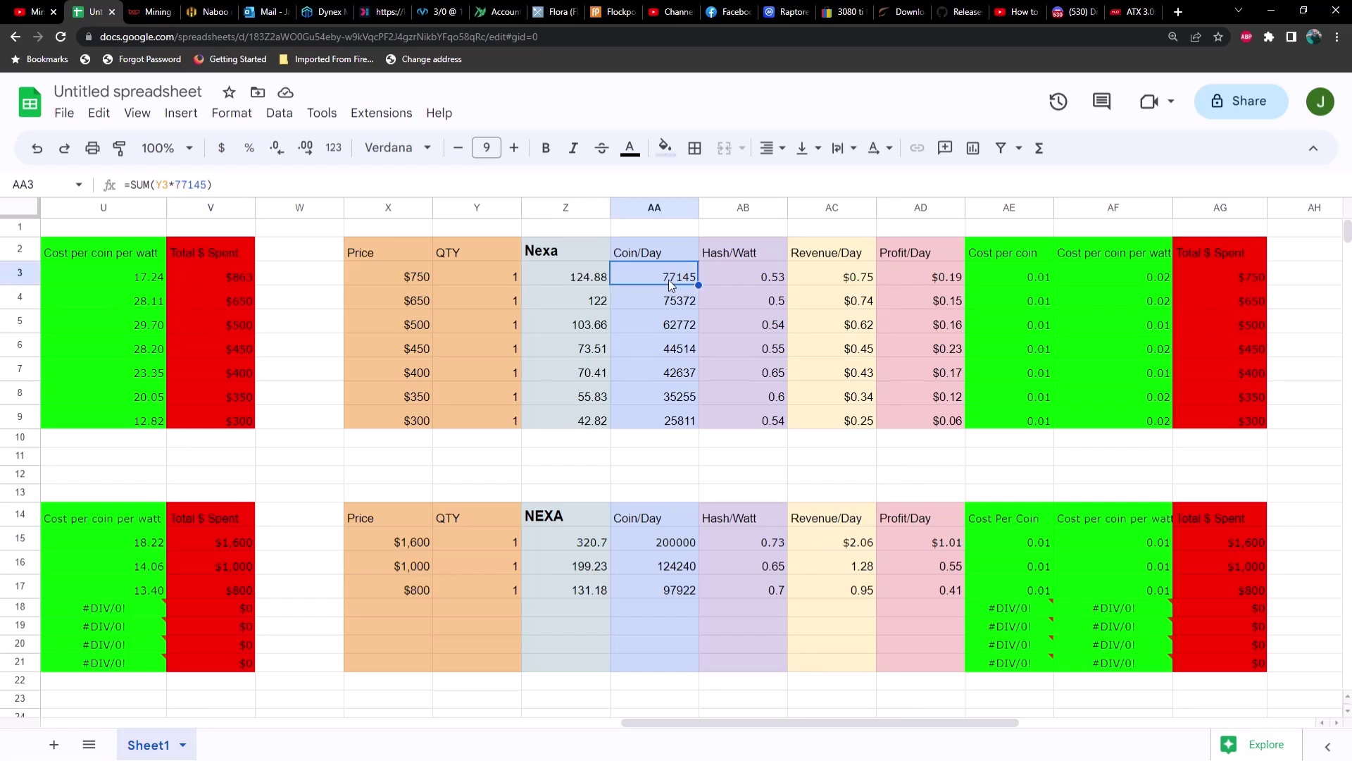
left_click(742, 276)
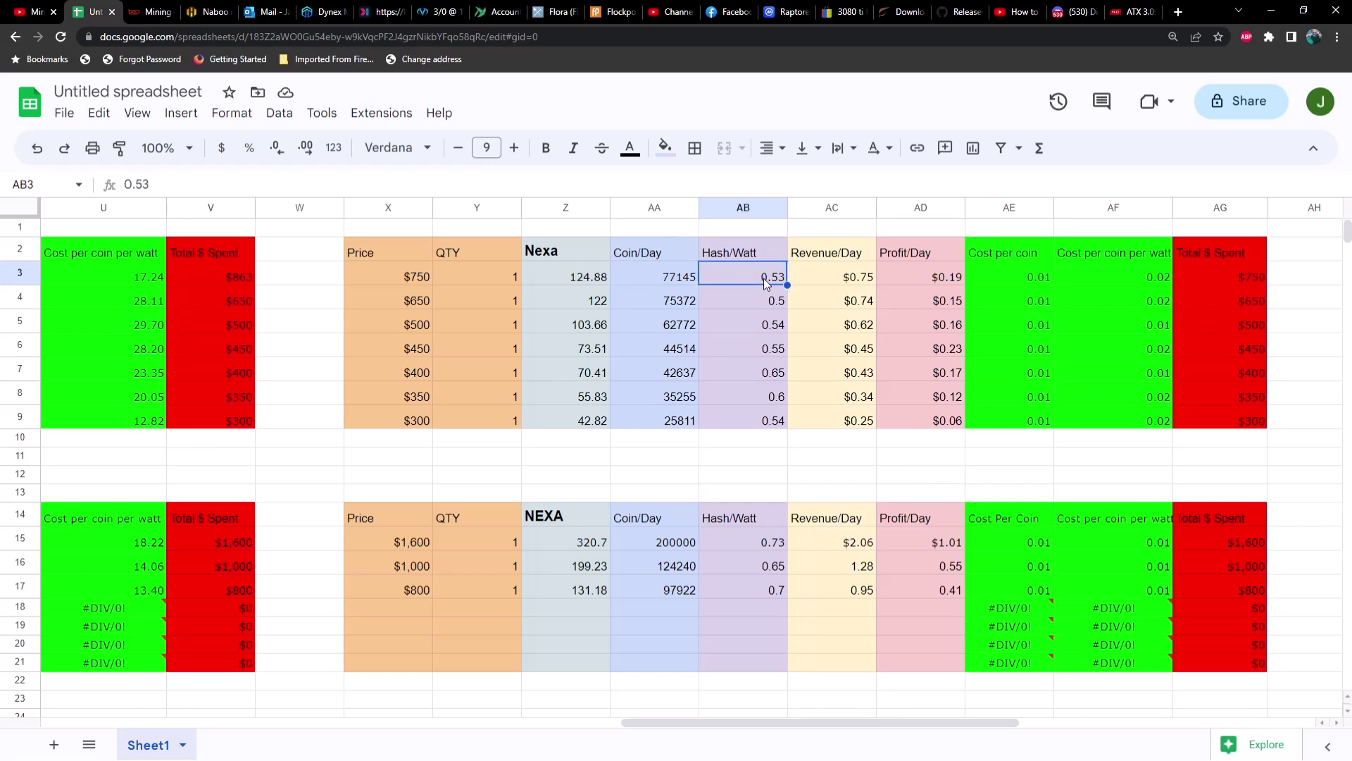
left_click(821, 283)
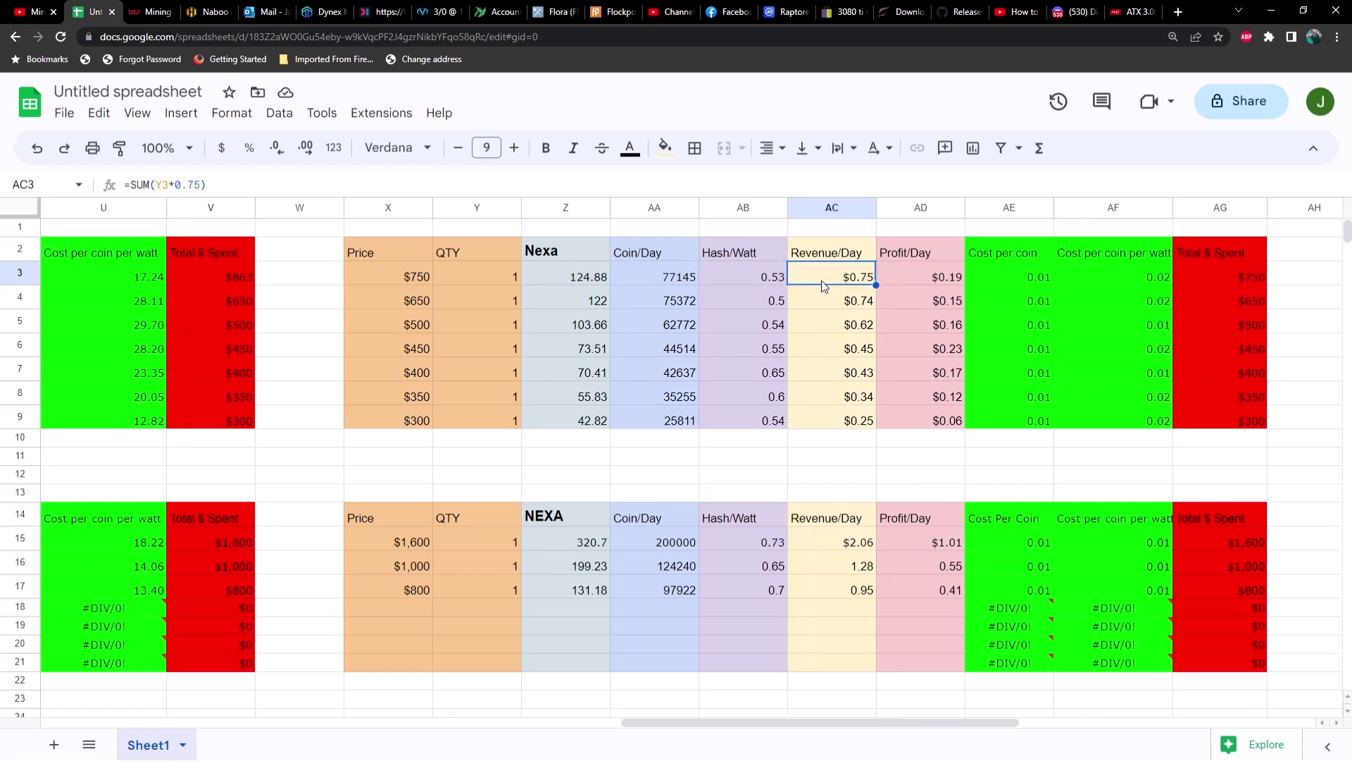
left_click(922, 279)
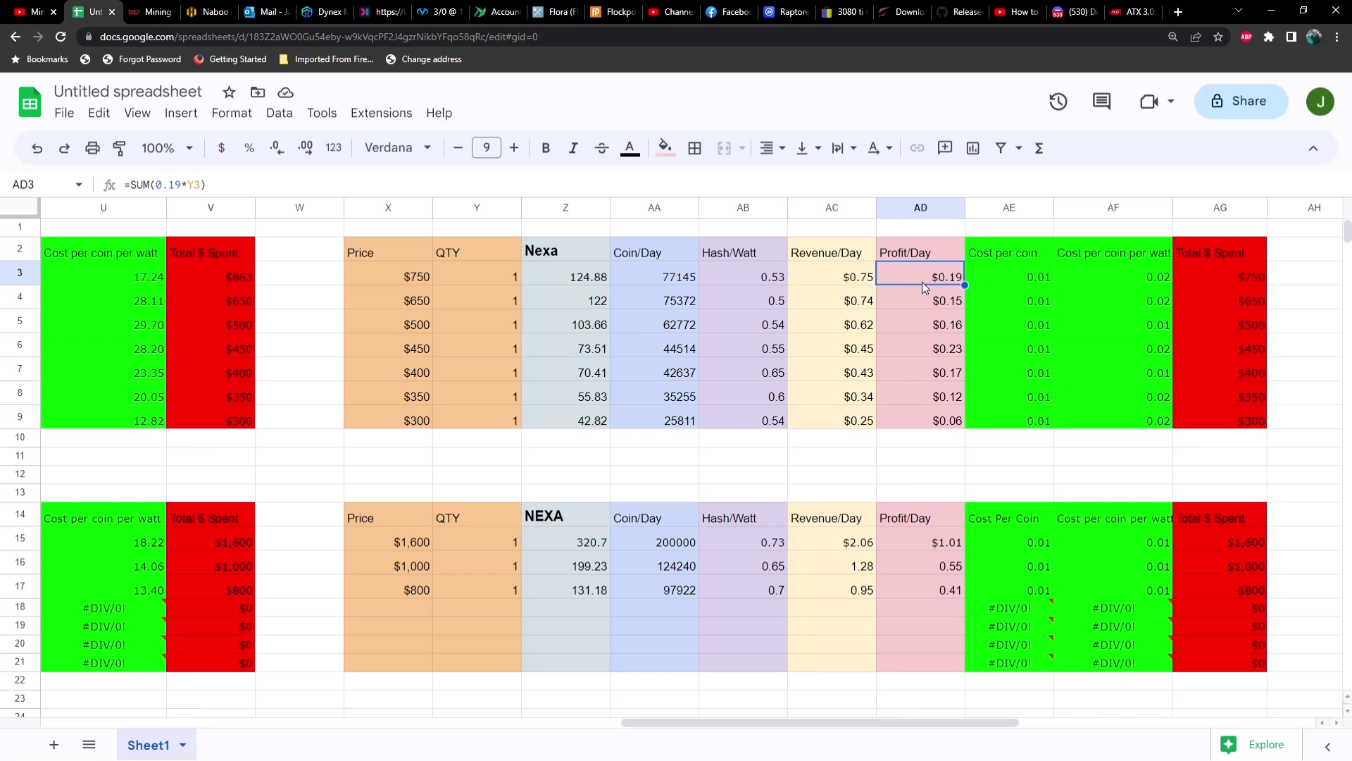
In the 40-series Nexa table, check the $1,600 card's hashrate, coins per day, hash per watt, daily revenue and daily profit.
left_click(580, 547)
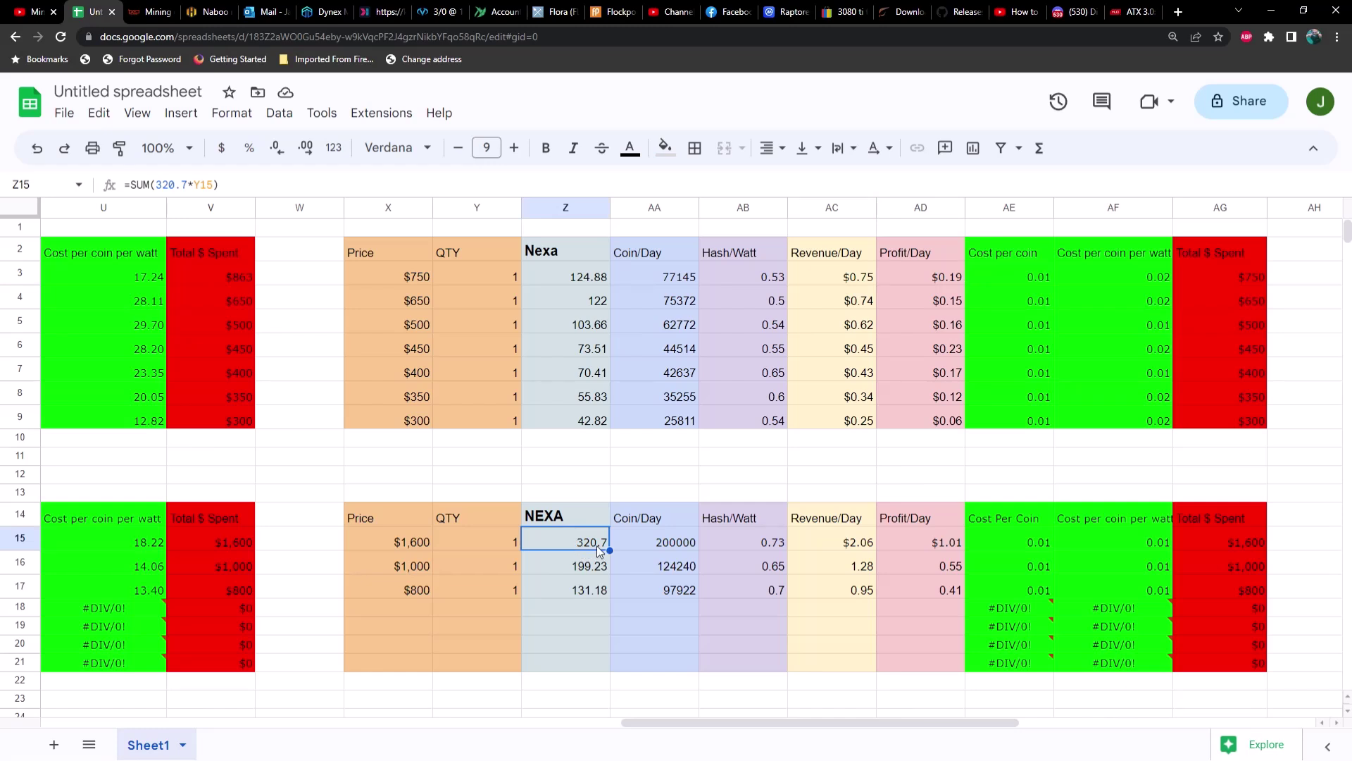
left_click(661, 546)
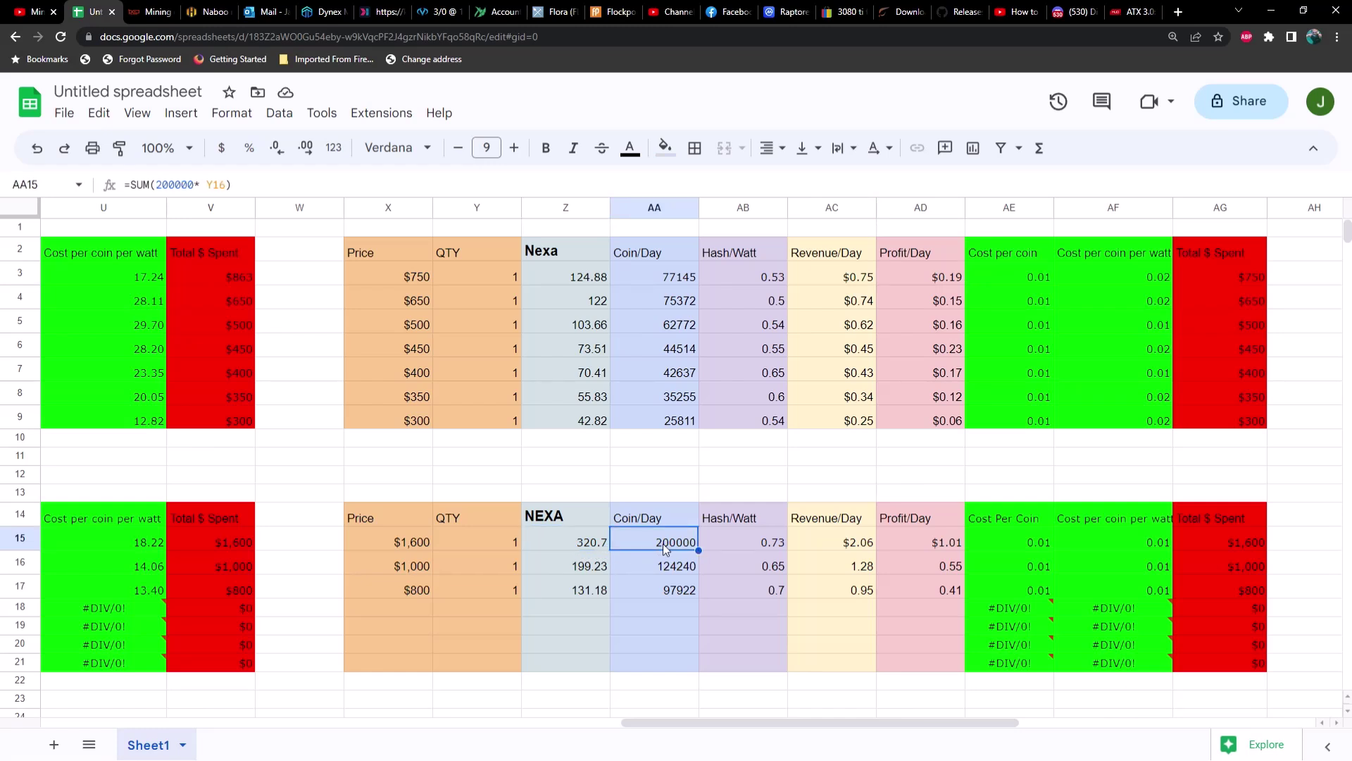
left_click(749, 542)
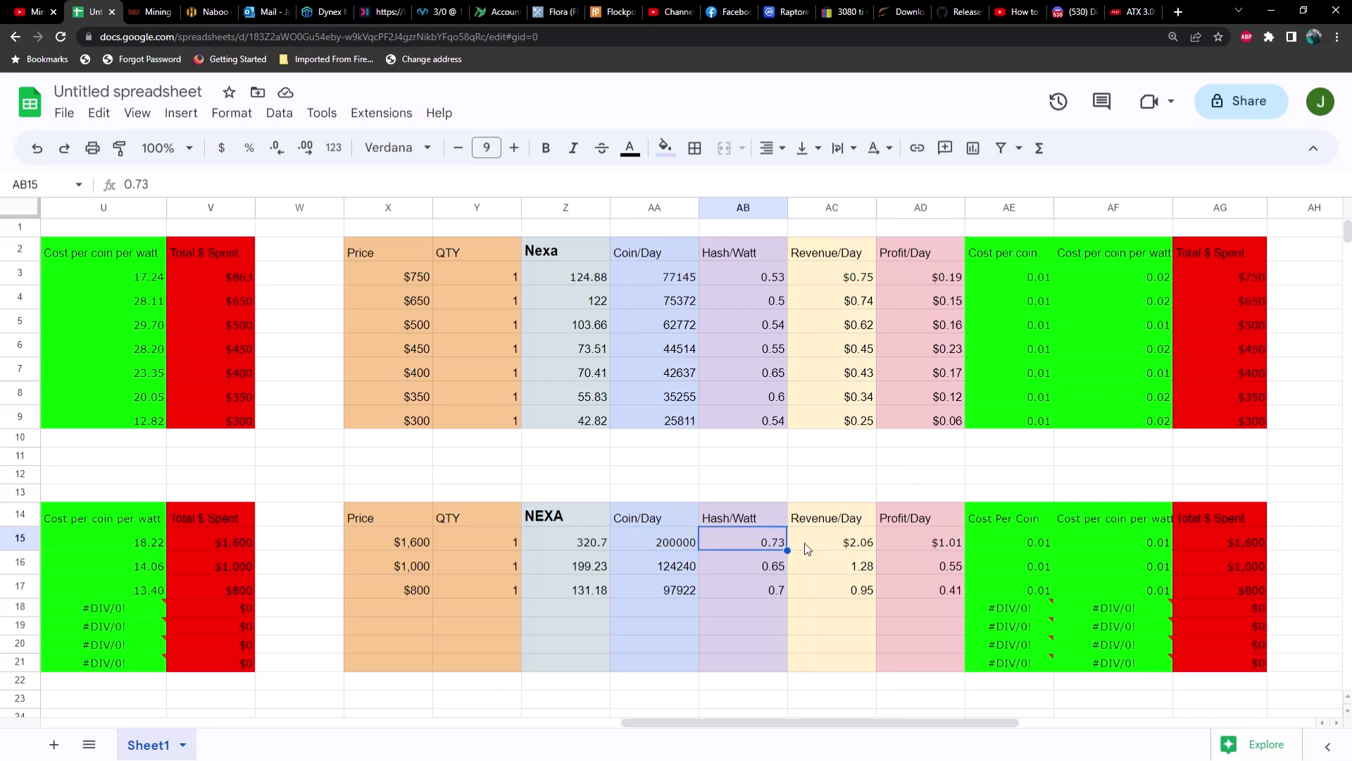
left_click(841, 546)
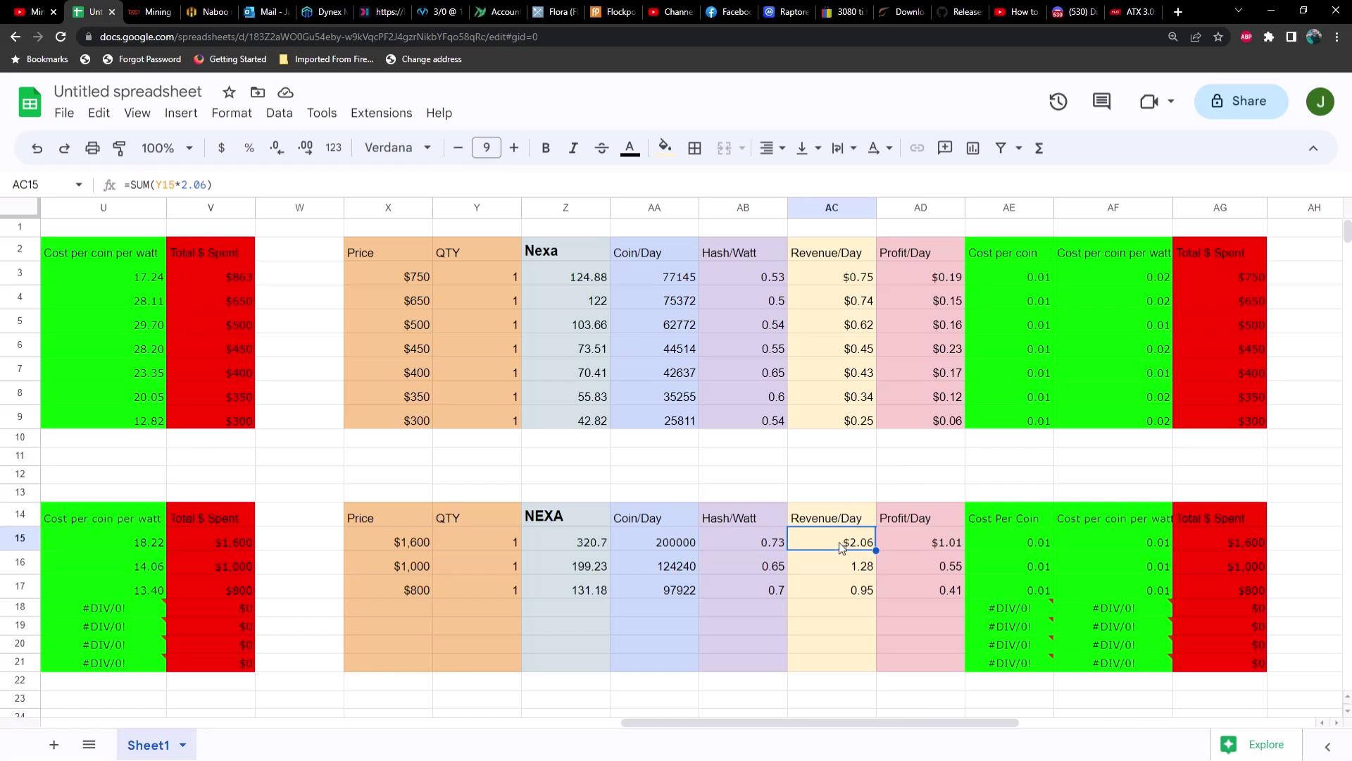
left_click(931, 540)
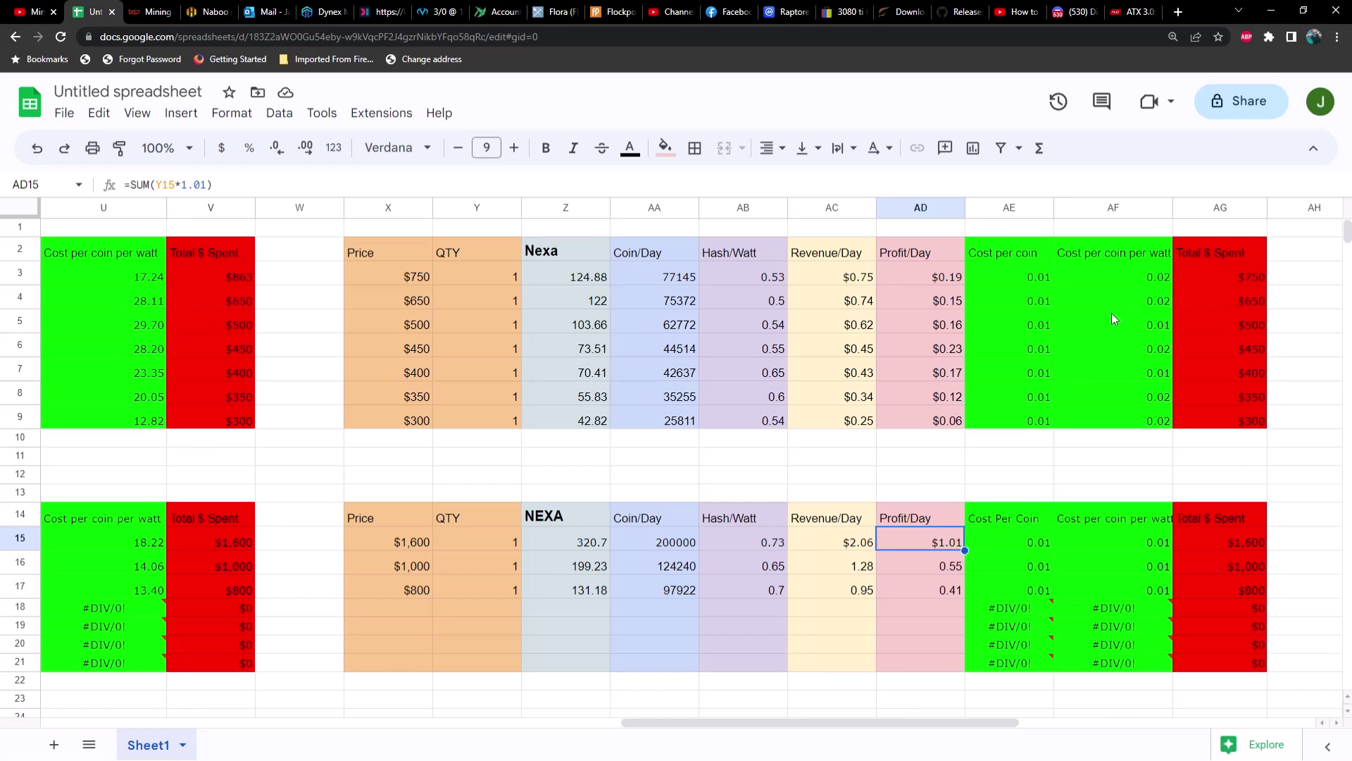
Set the $750 card's quantity in the Nexa table to 3 and compare its hashrate with the $1,600 card's.
left_click(507, 279)
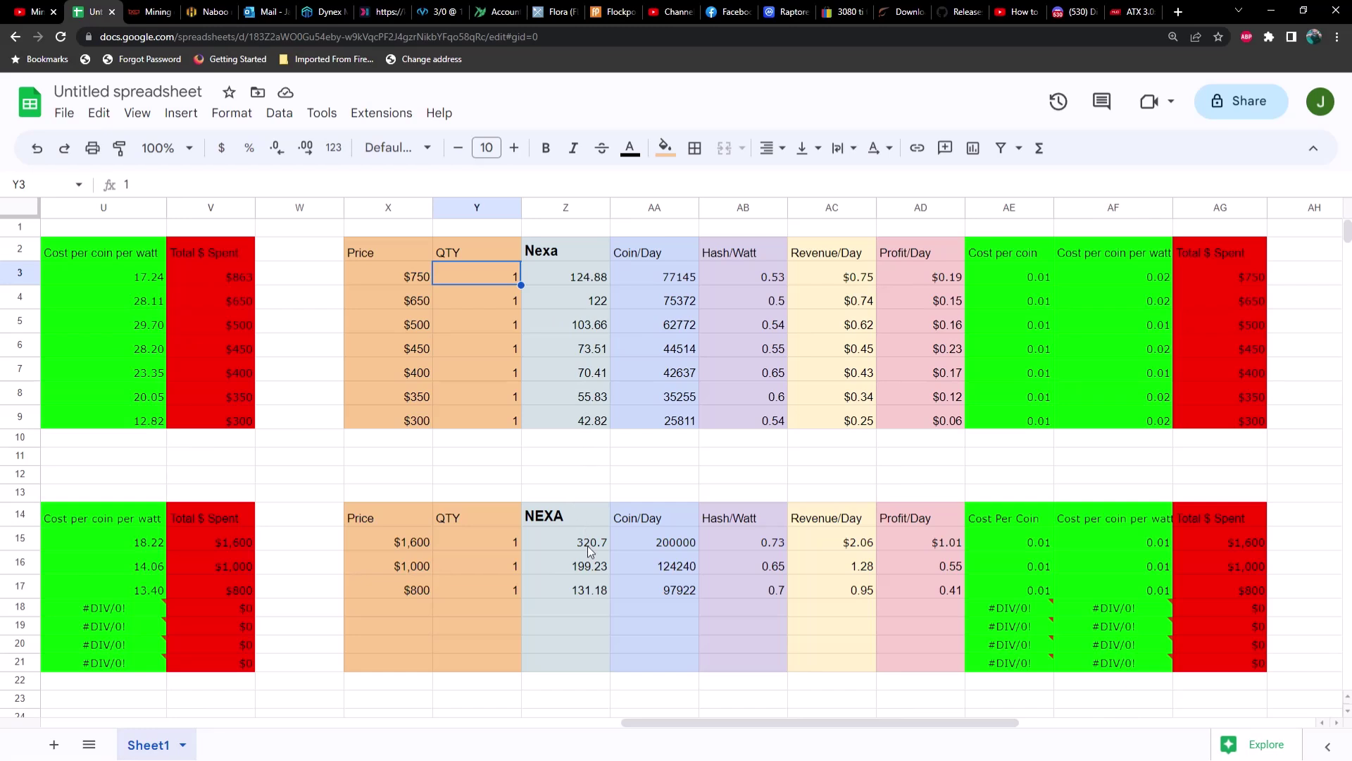
type("3")
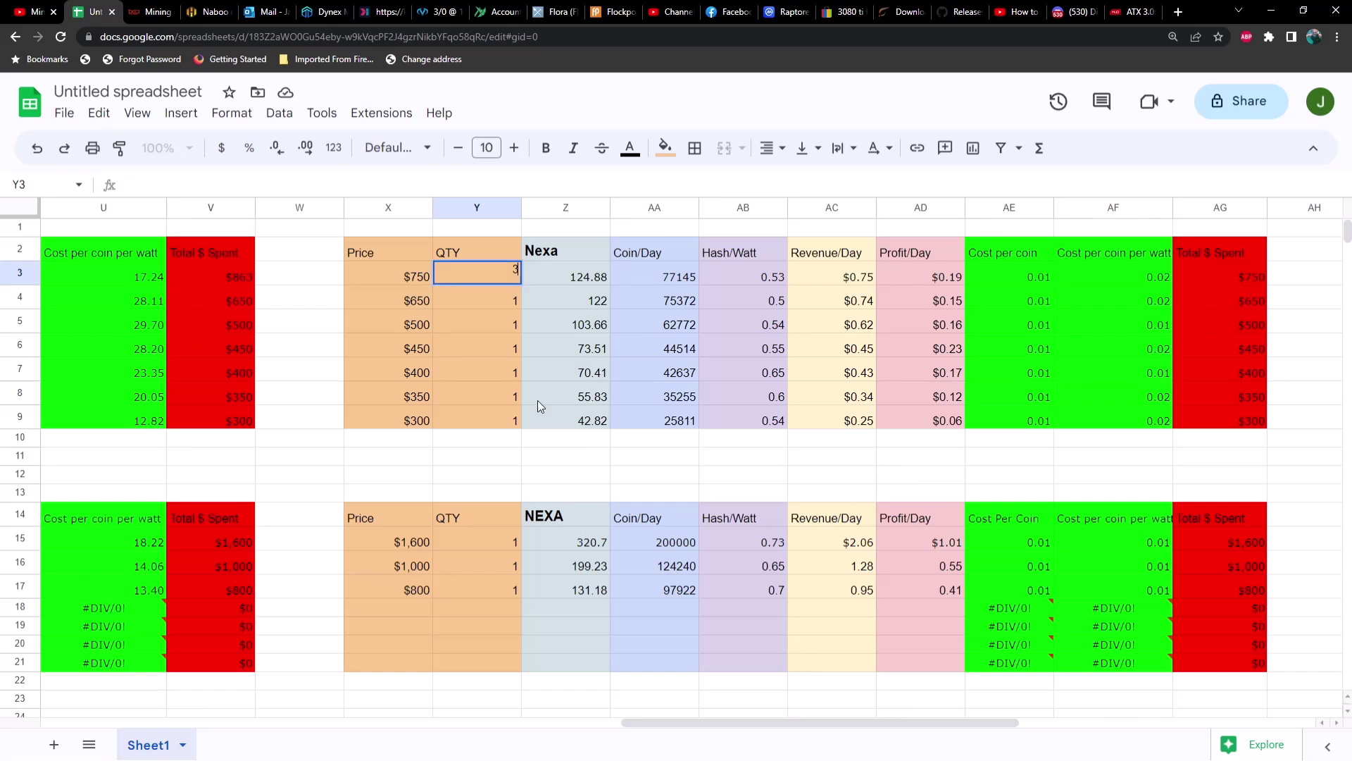
key("Return")
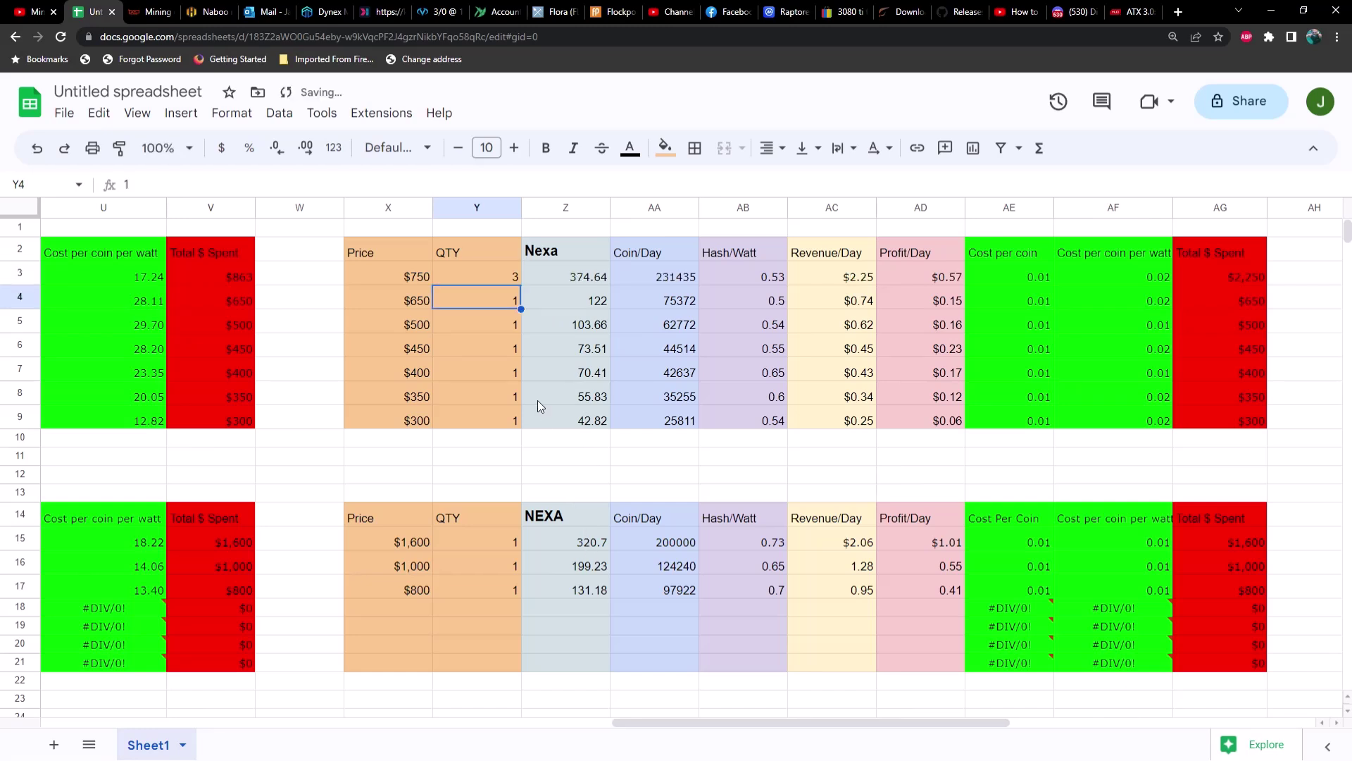
left_click(586, 277)
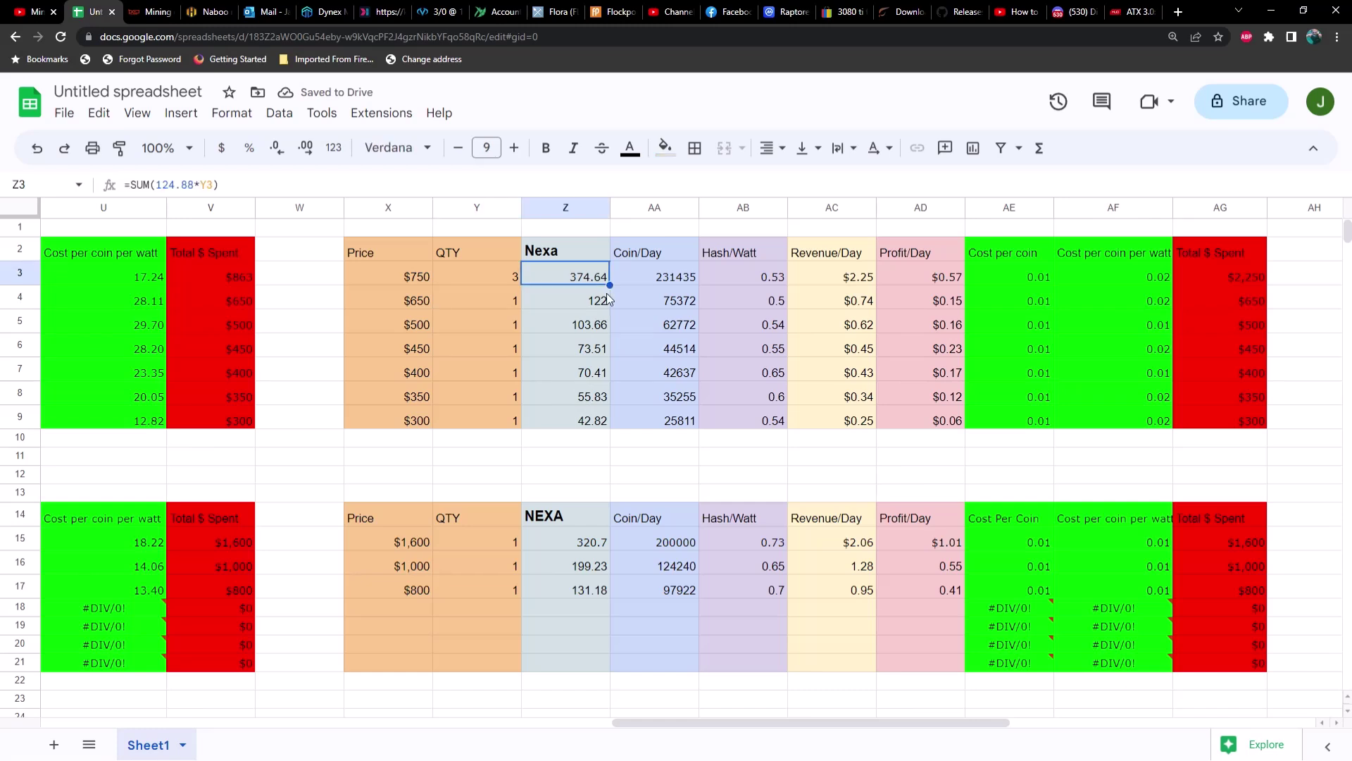
left_click(595, 543)
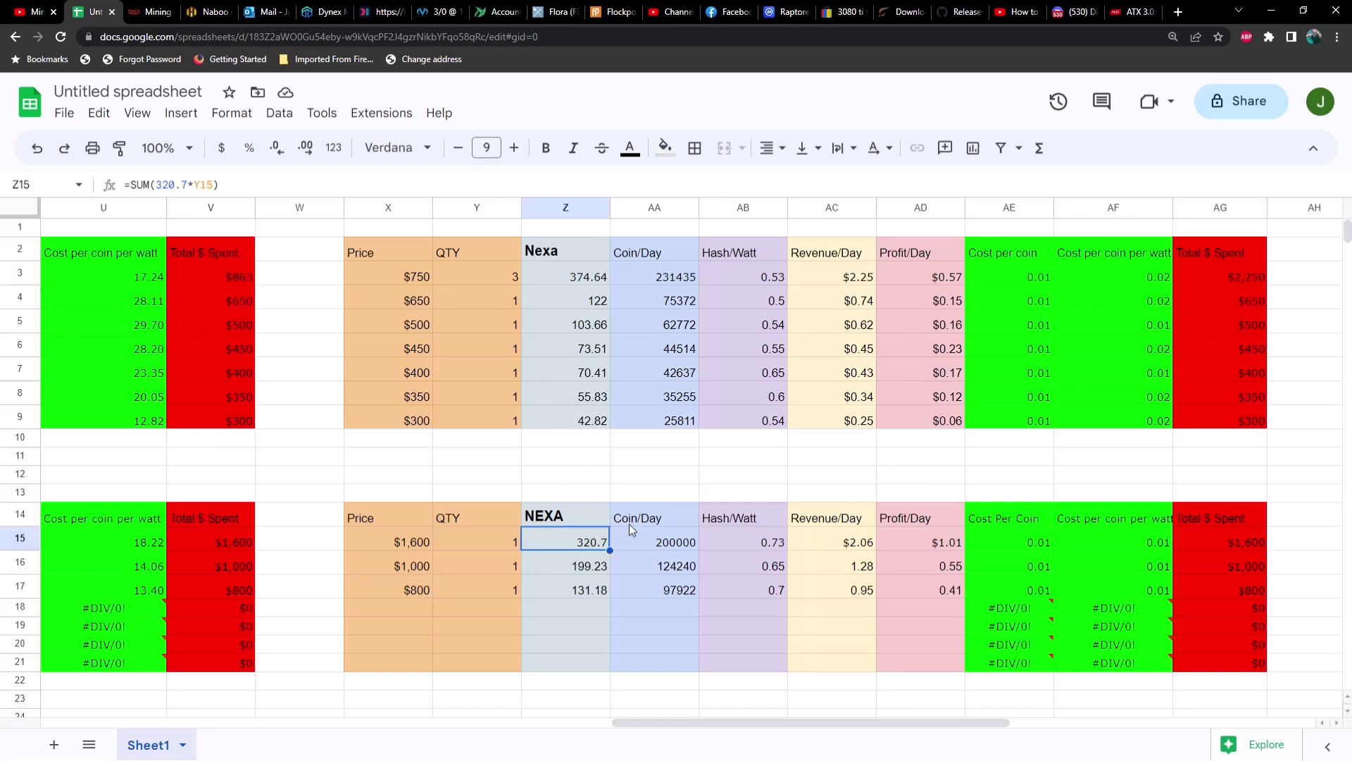
Set the quantities of the $650 and $500 cards in the Nexa table to 3.
left_click(513, 301)
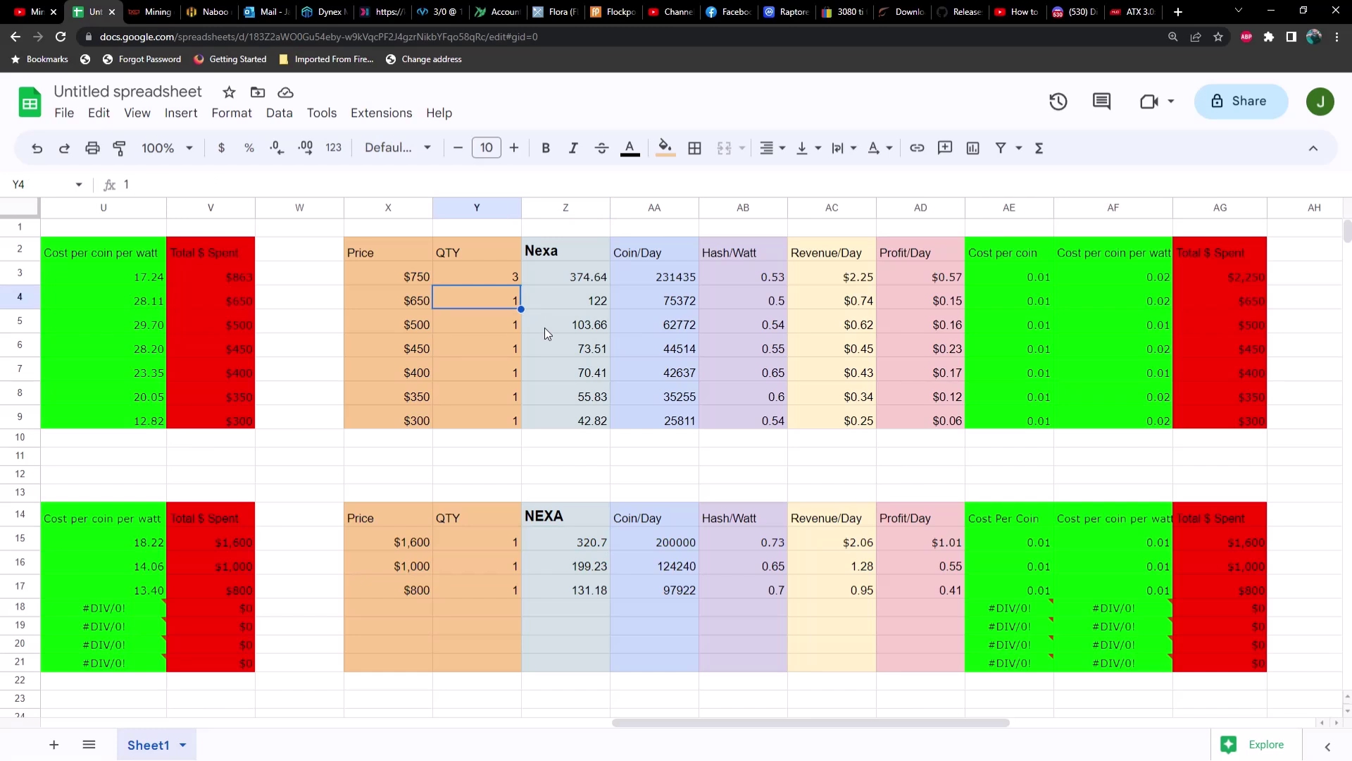
type("3")
key("Return")
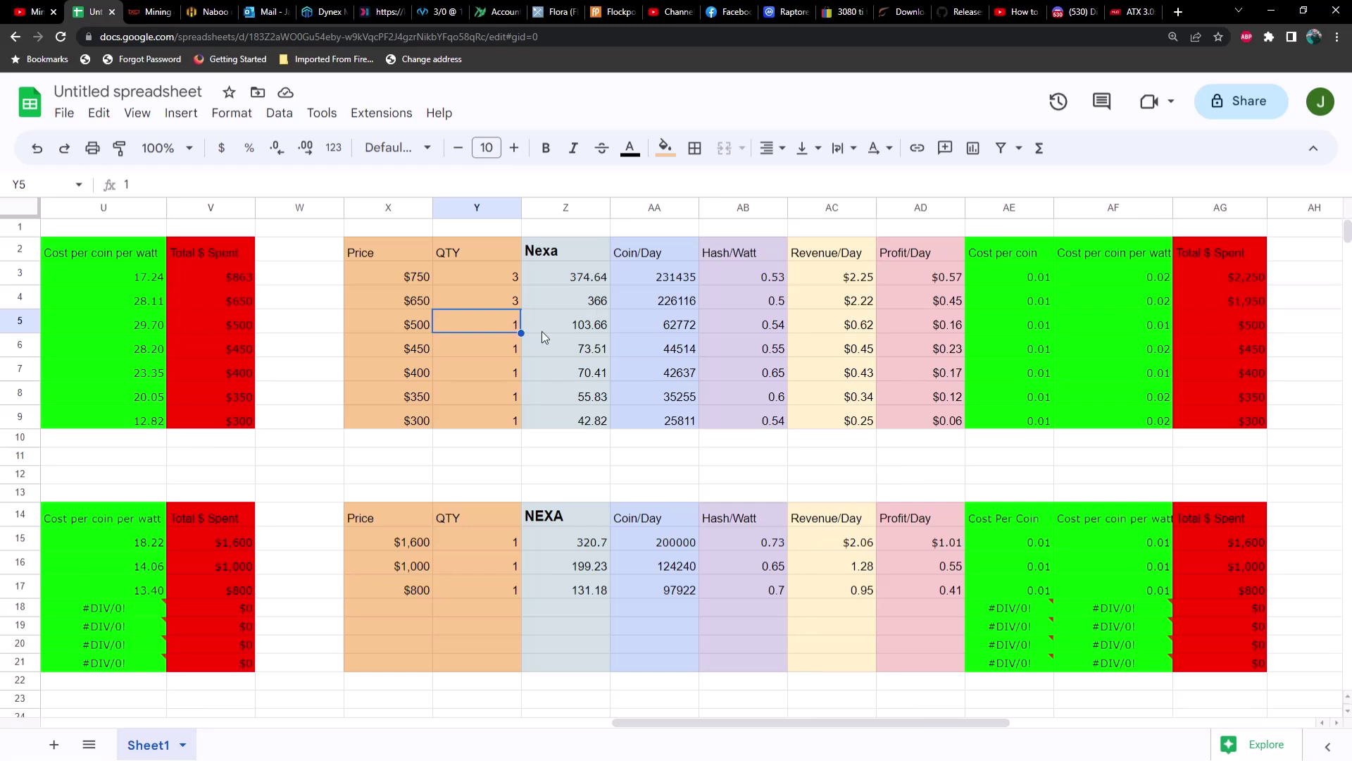
type("3")
key("Return")
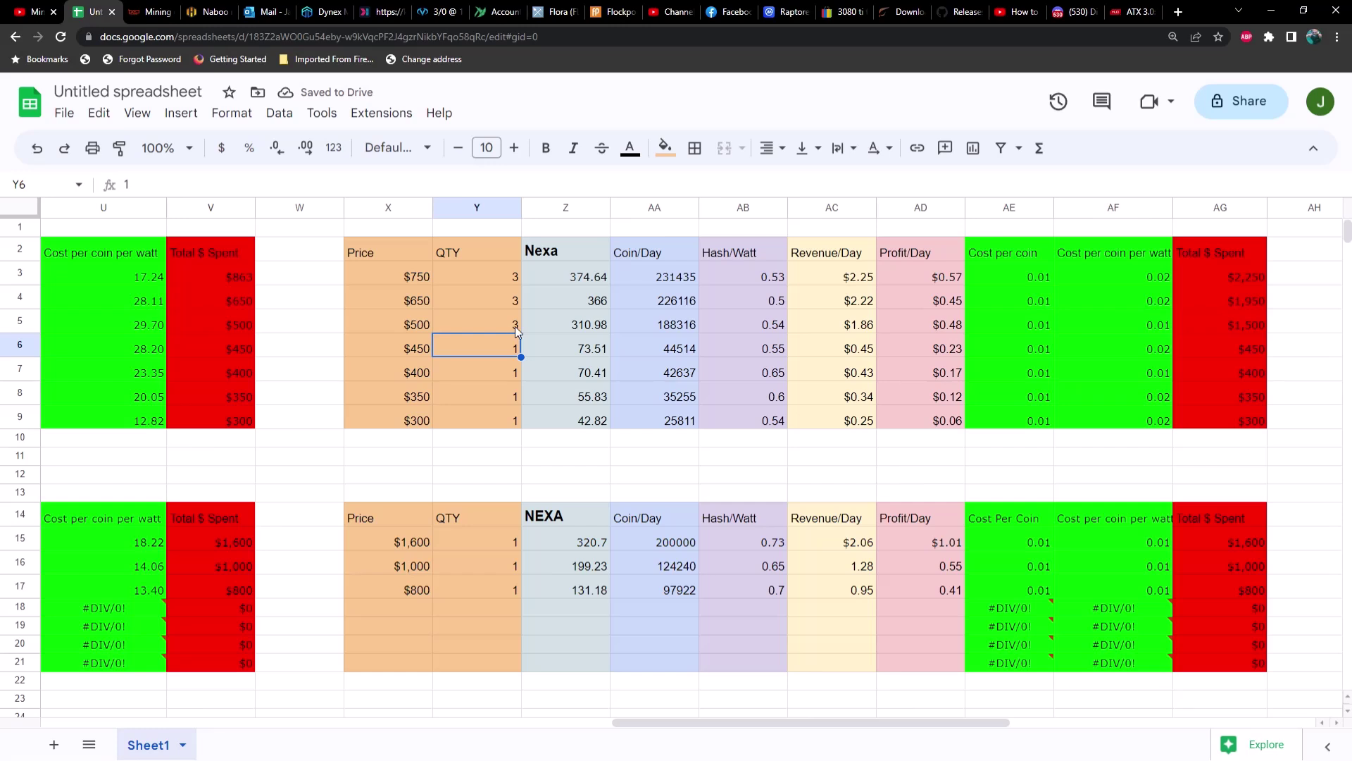
Compare the $500 card with the $1,600 card in the Nexa tables on total spent, coins per day, hash per watt, daily revenue and profit.
left_click(1229, 325)
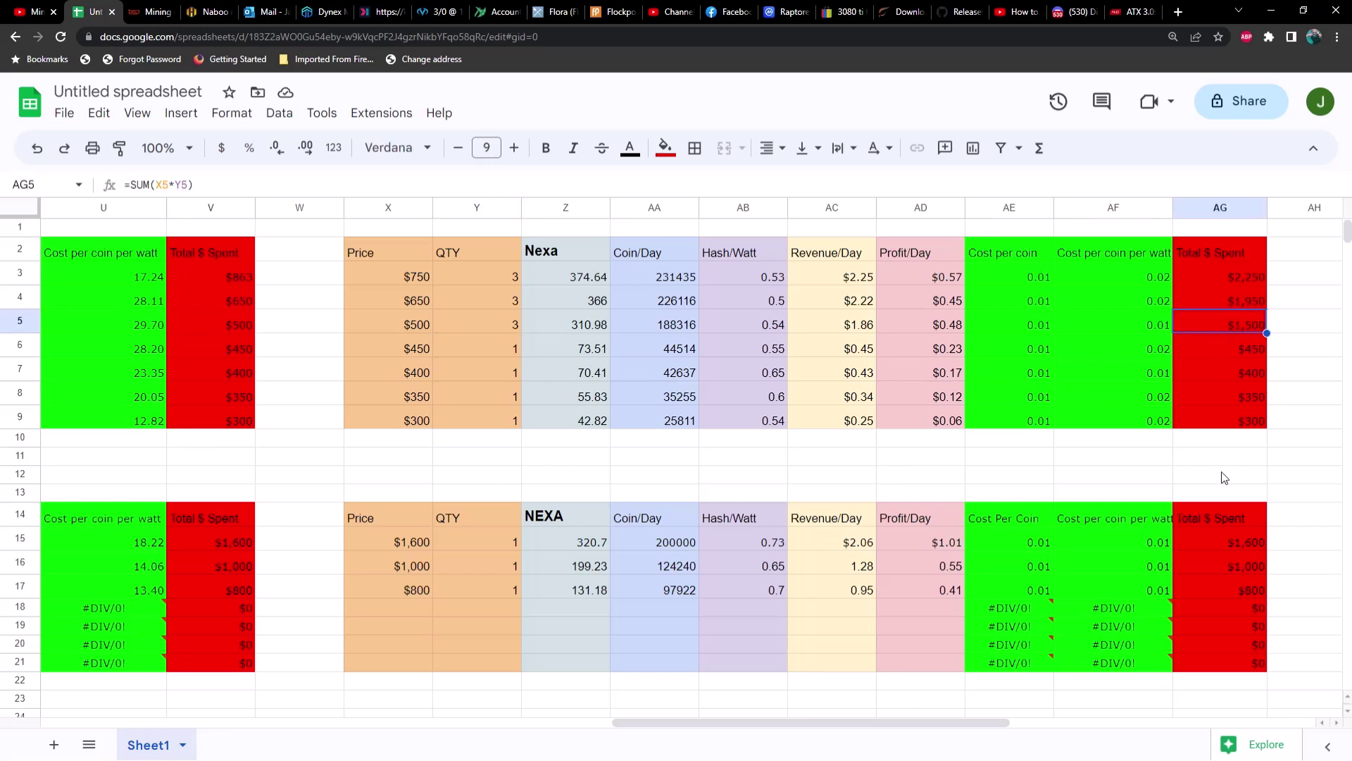
left_click(1248, 545)
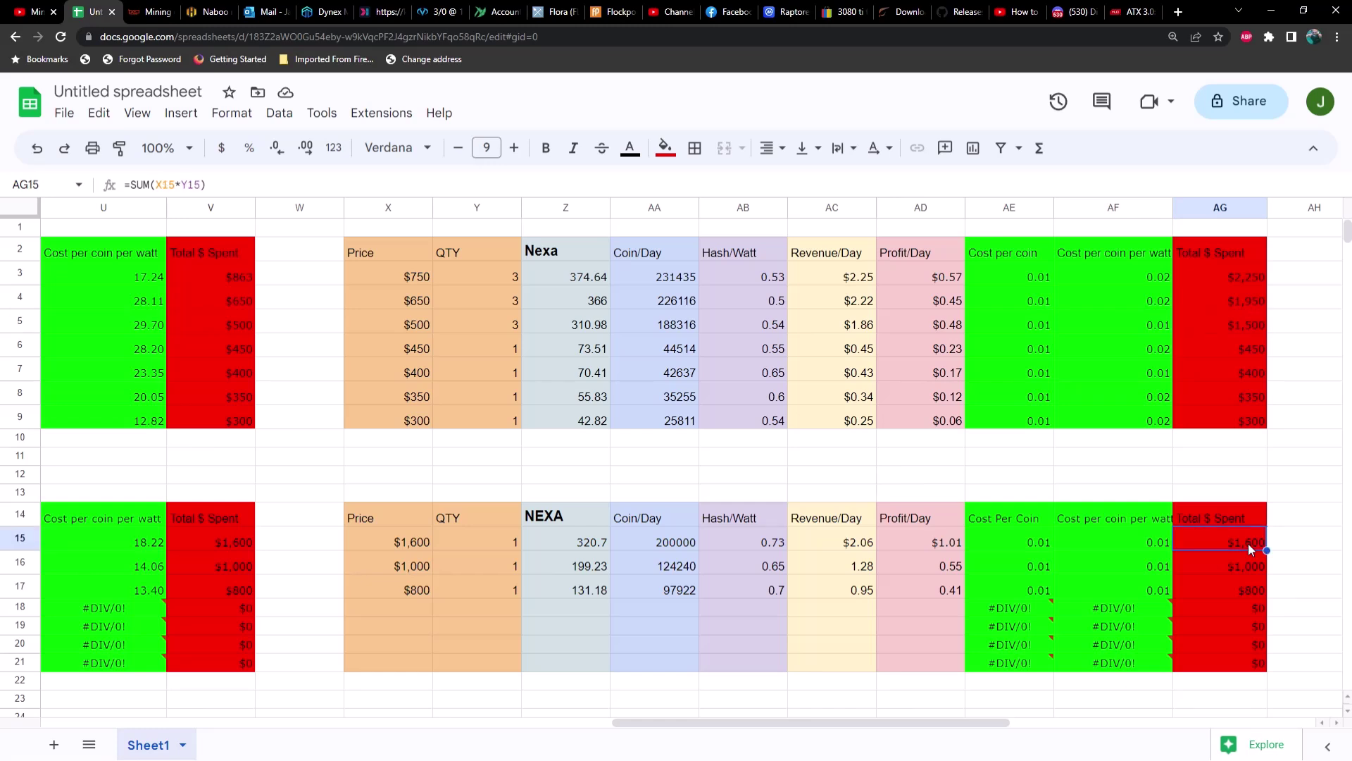
left_click(668, 325)
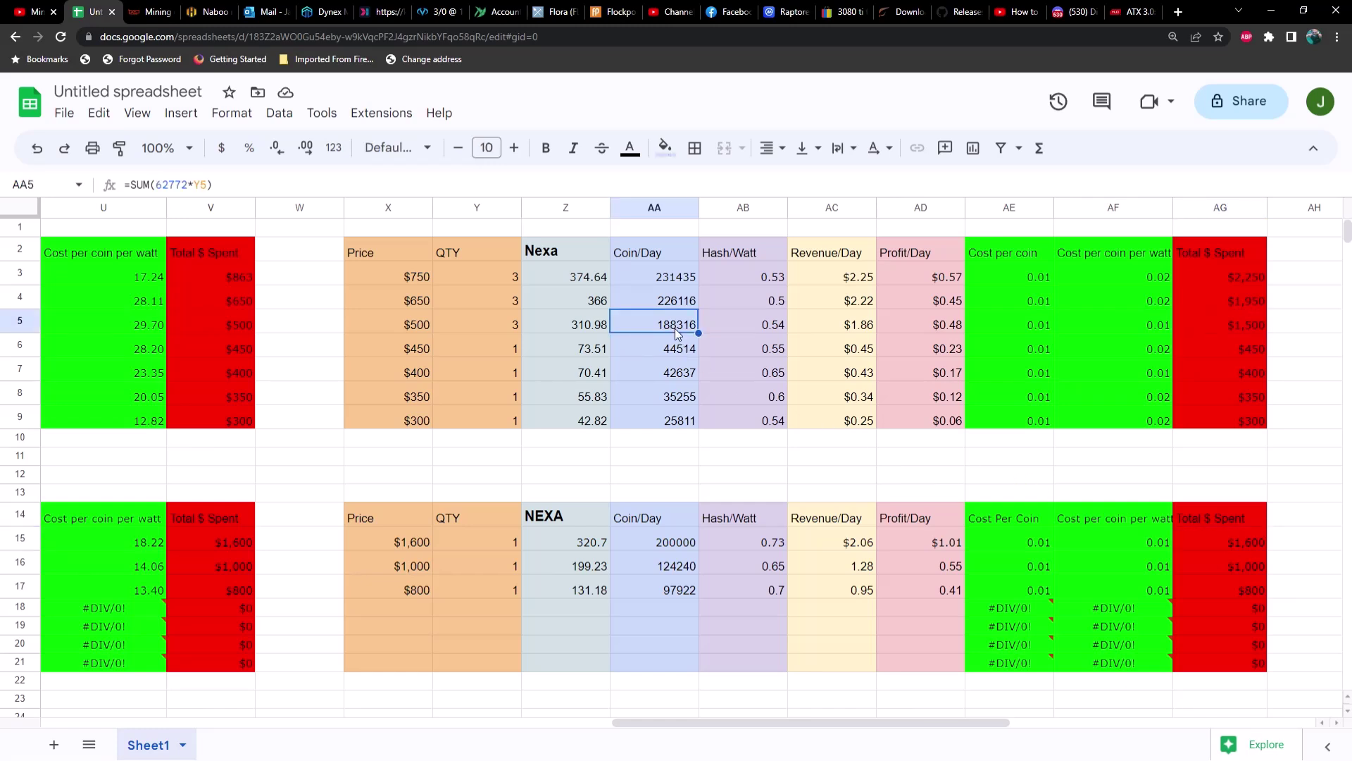
left_click(674, 543)
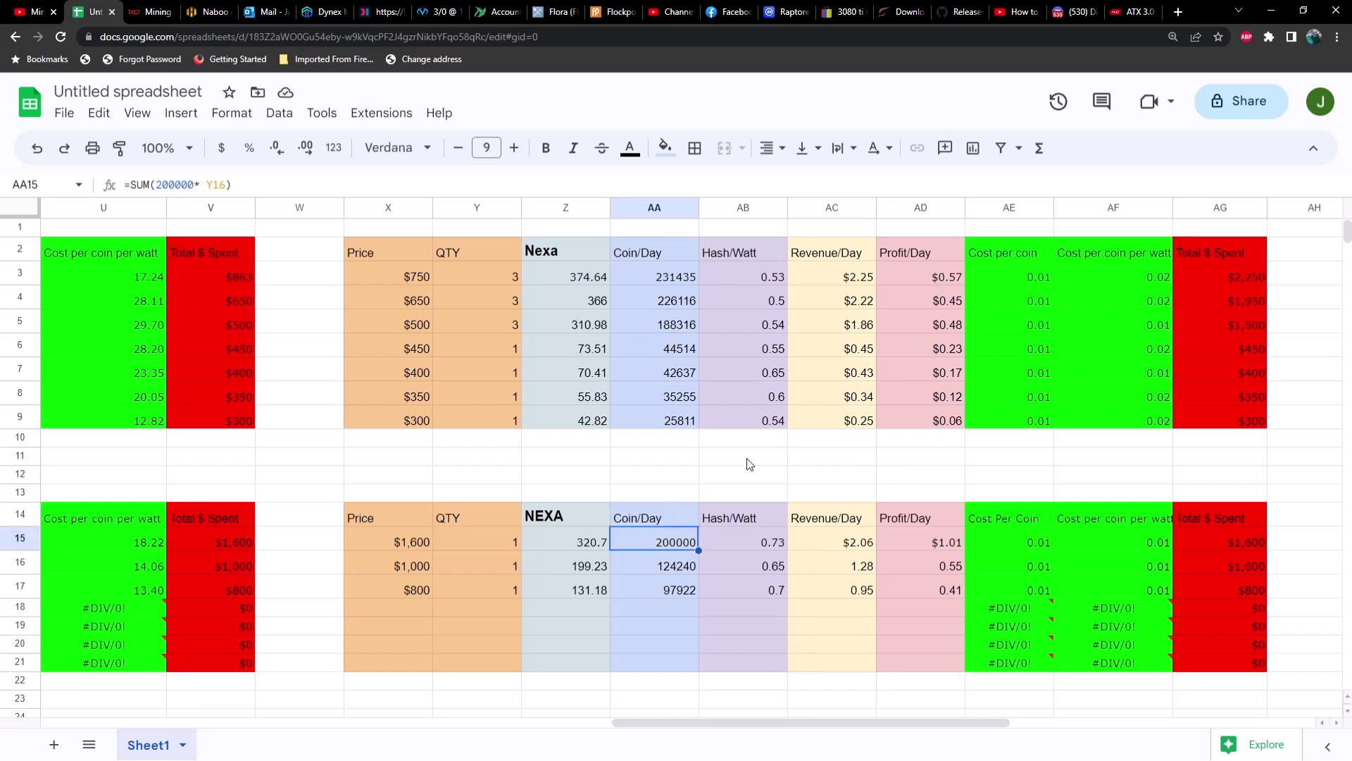
left_click(759, 328)
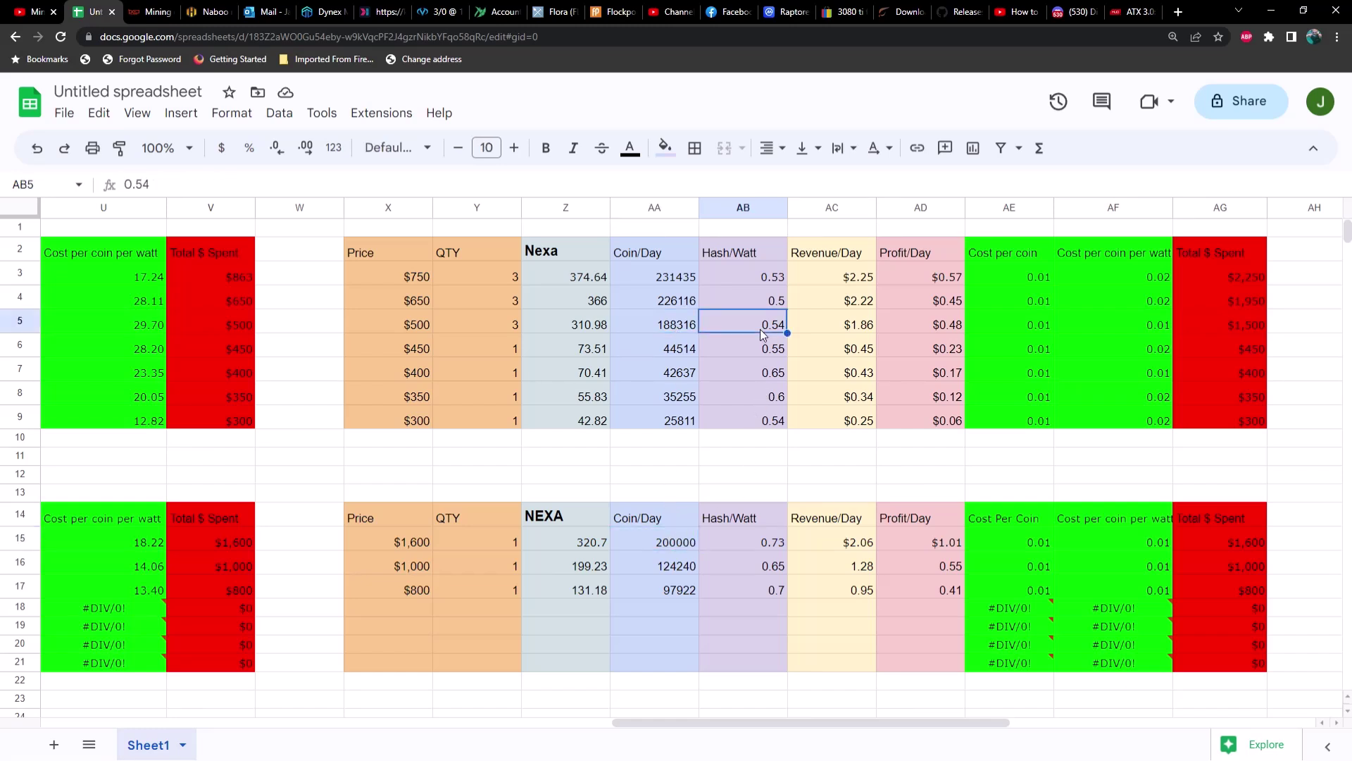
left_click(778, 542)
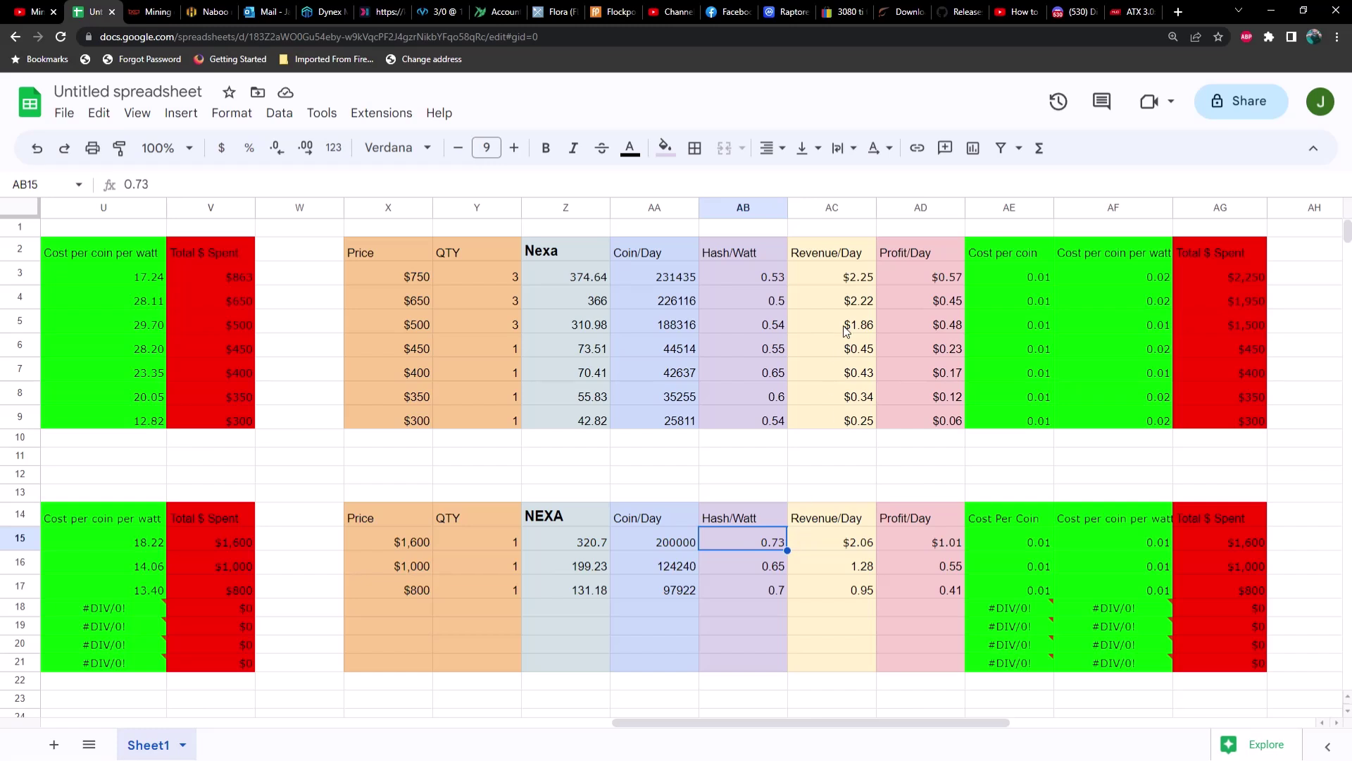
left_click(850, 304)
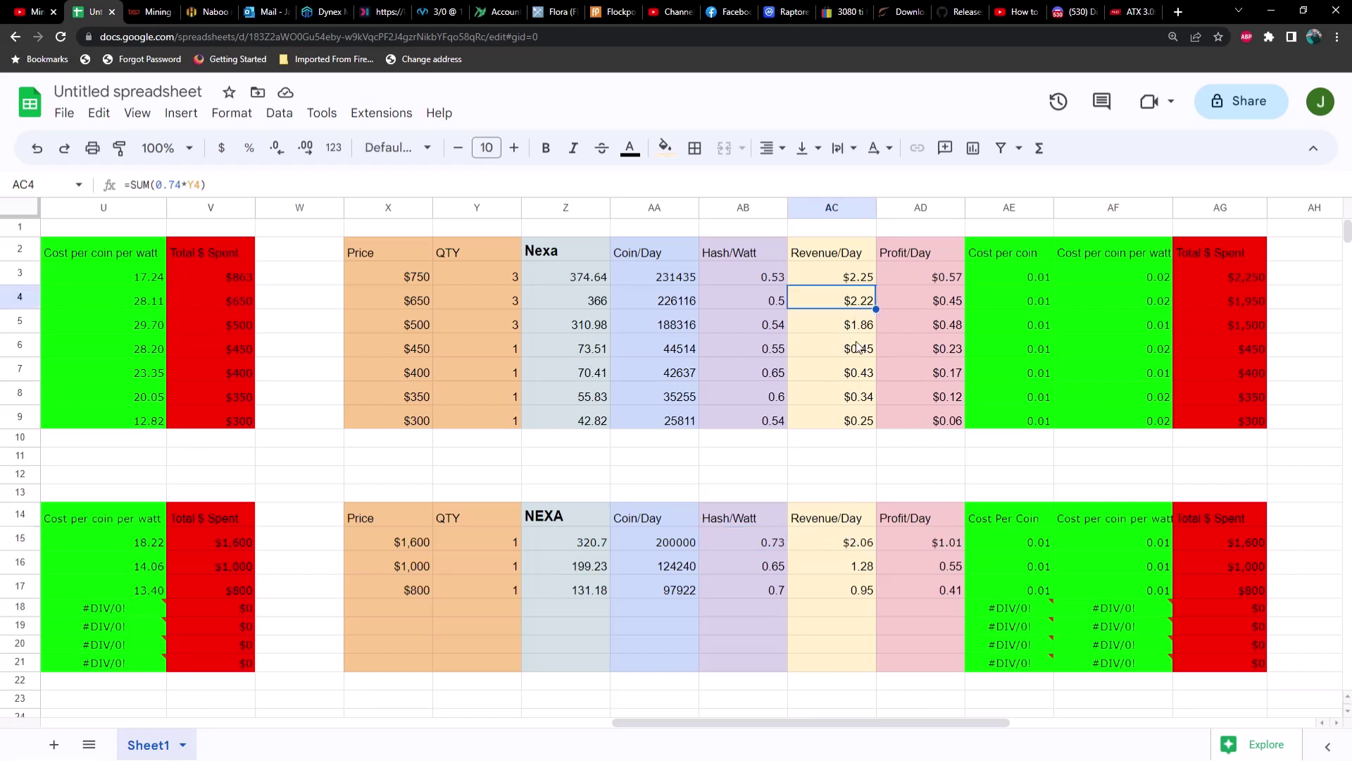
left_click(851, 543)
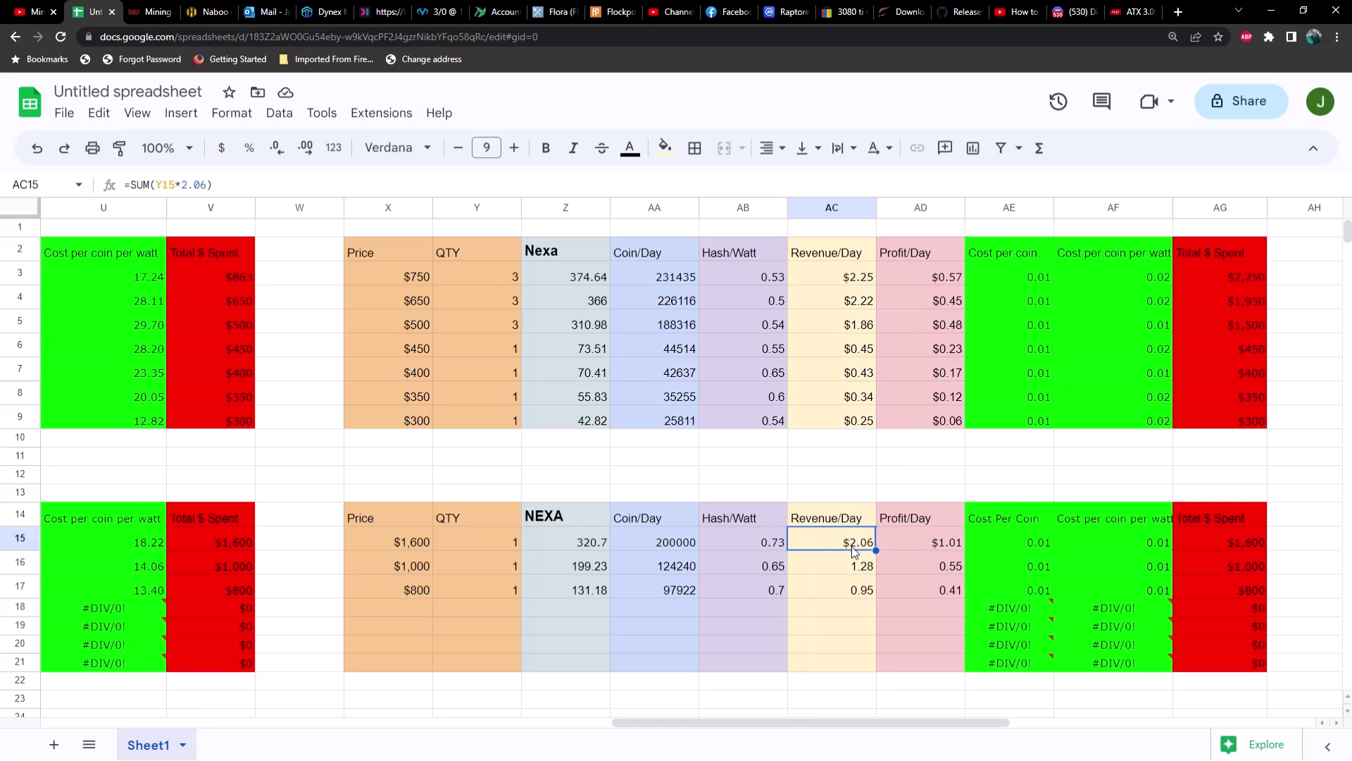
left_click(944, 331)
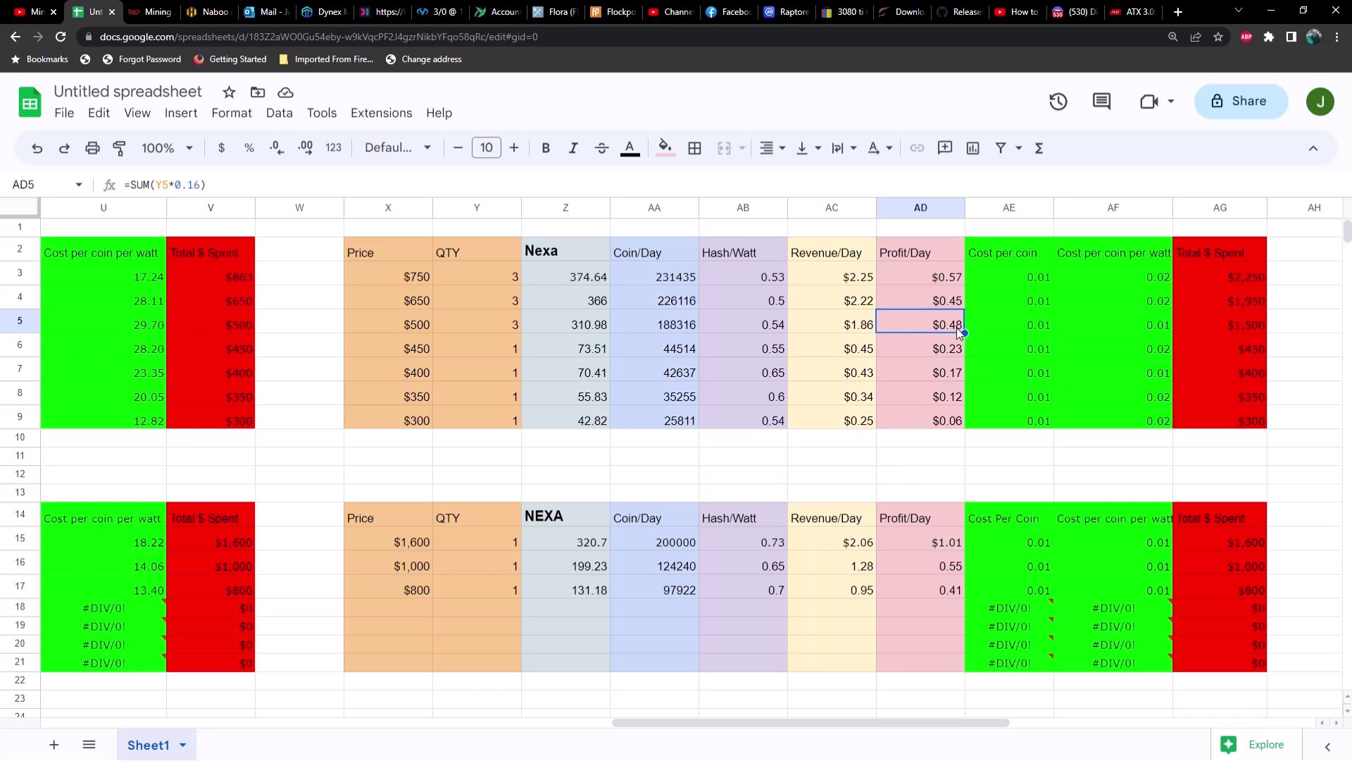
left_click(949, 544)
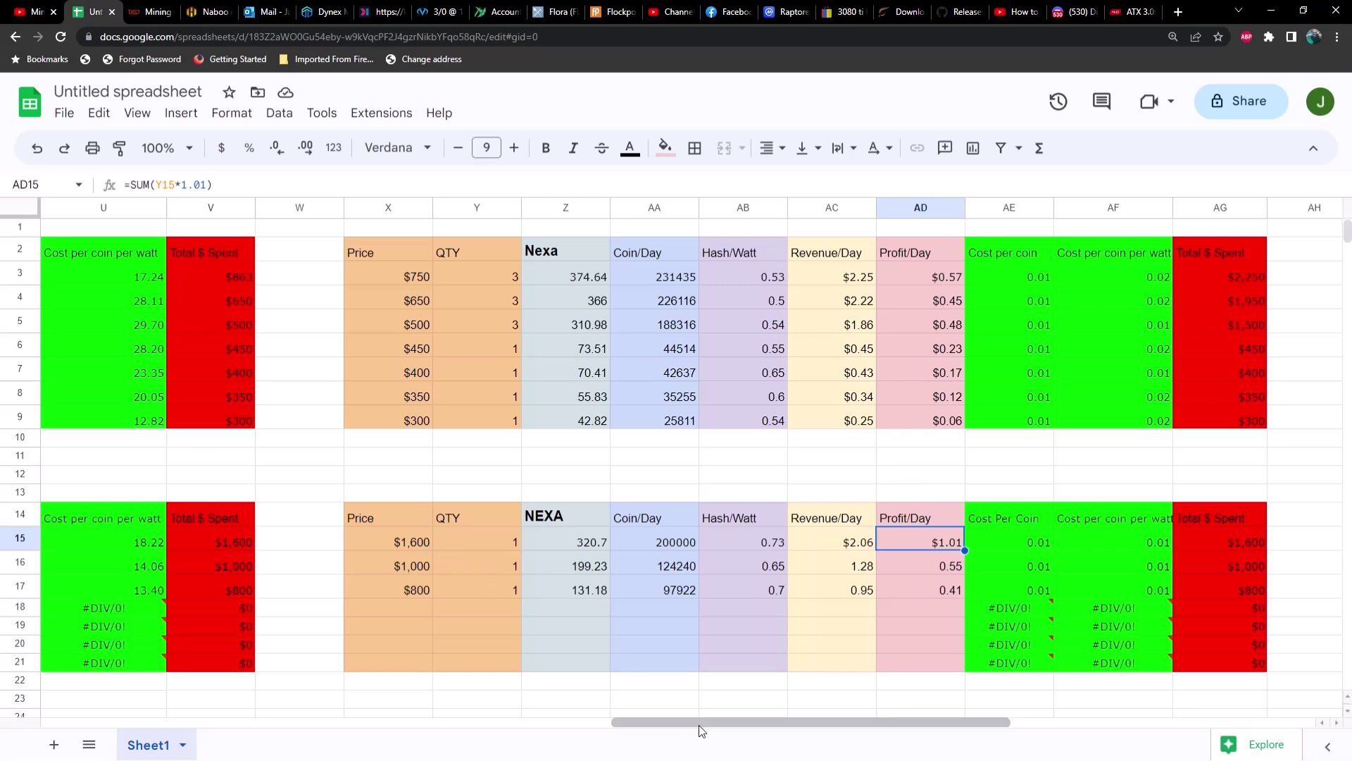
Set the quantities of the $650 and $500 cards in the 30-series Radiant table to 3.
left_click_drag(699, 724, 1003, 712)
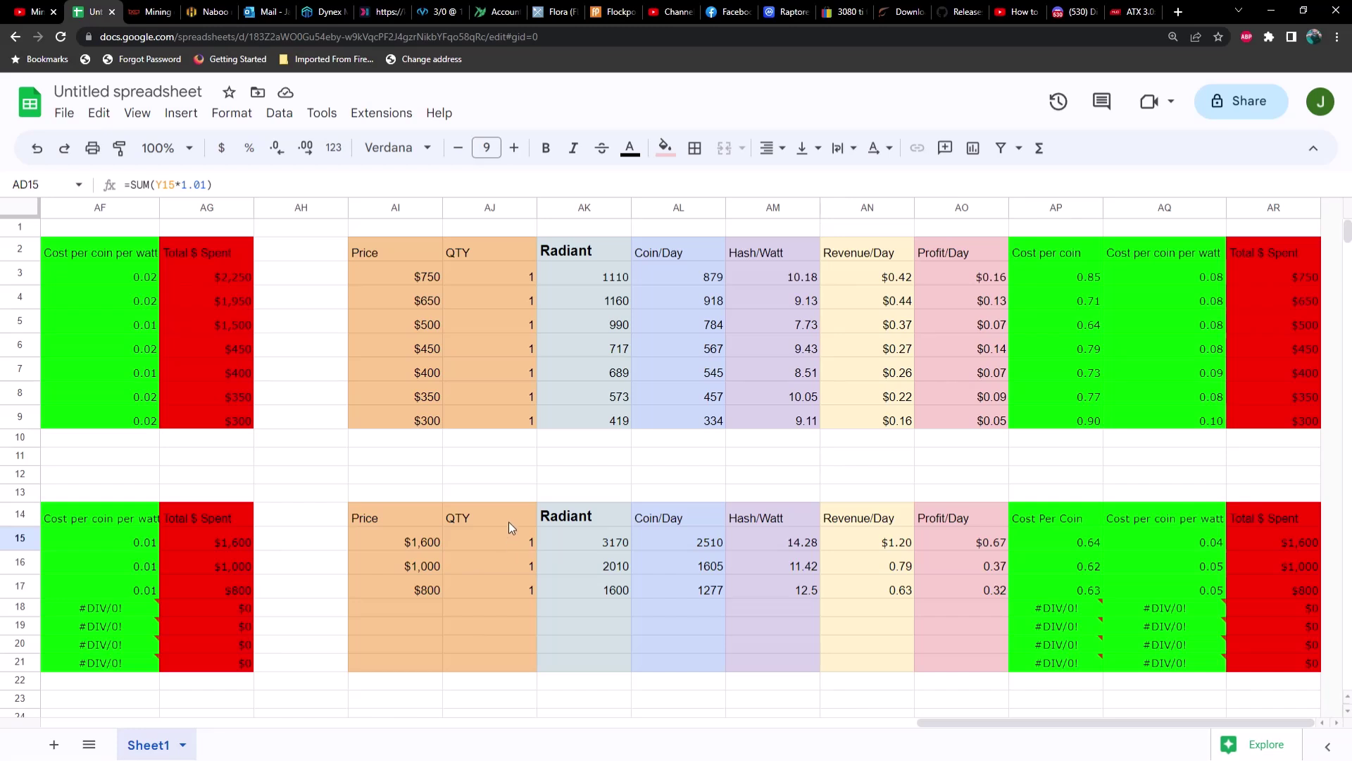
left_click(526, 302)
type("3")
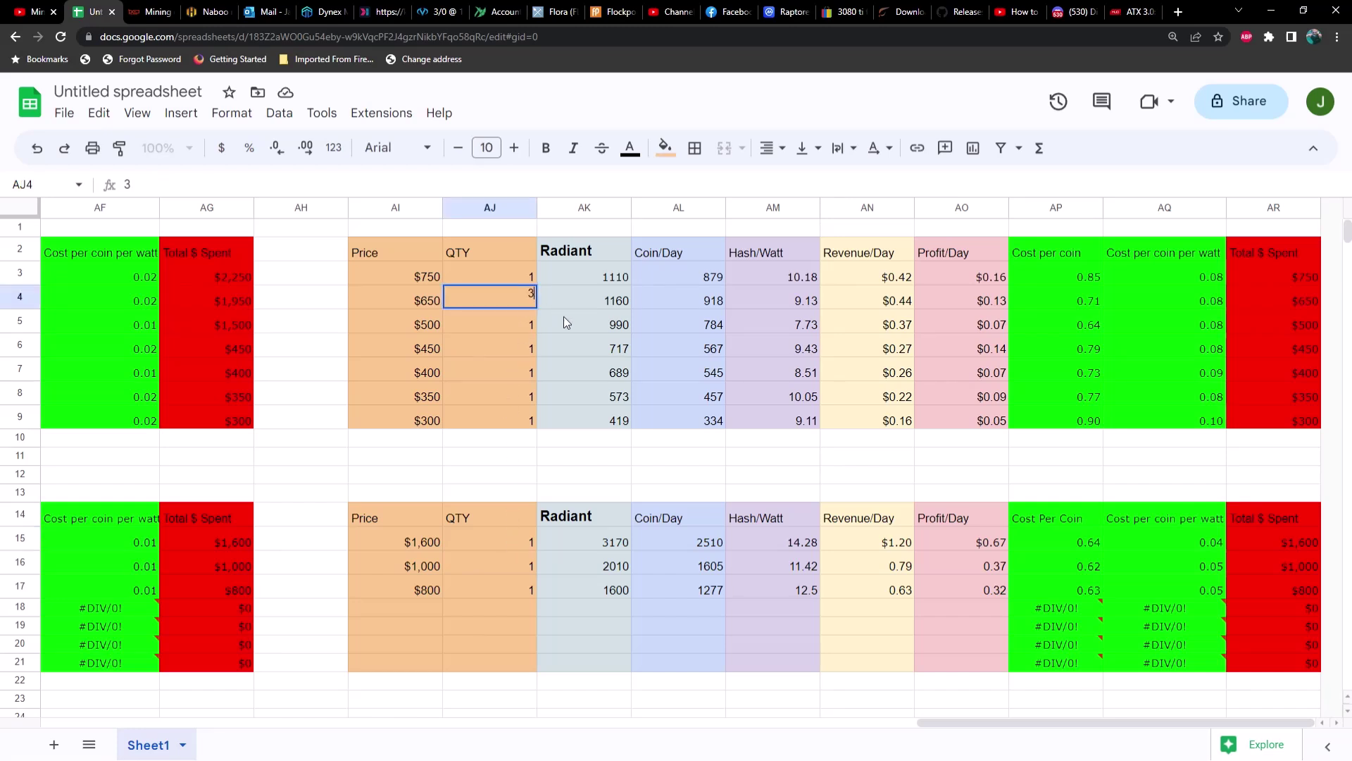
key("Return")
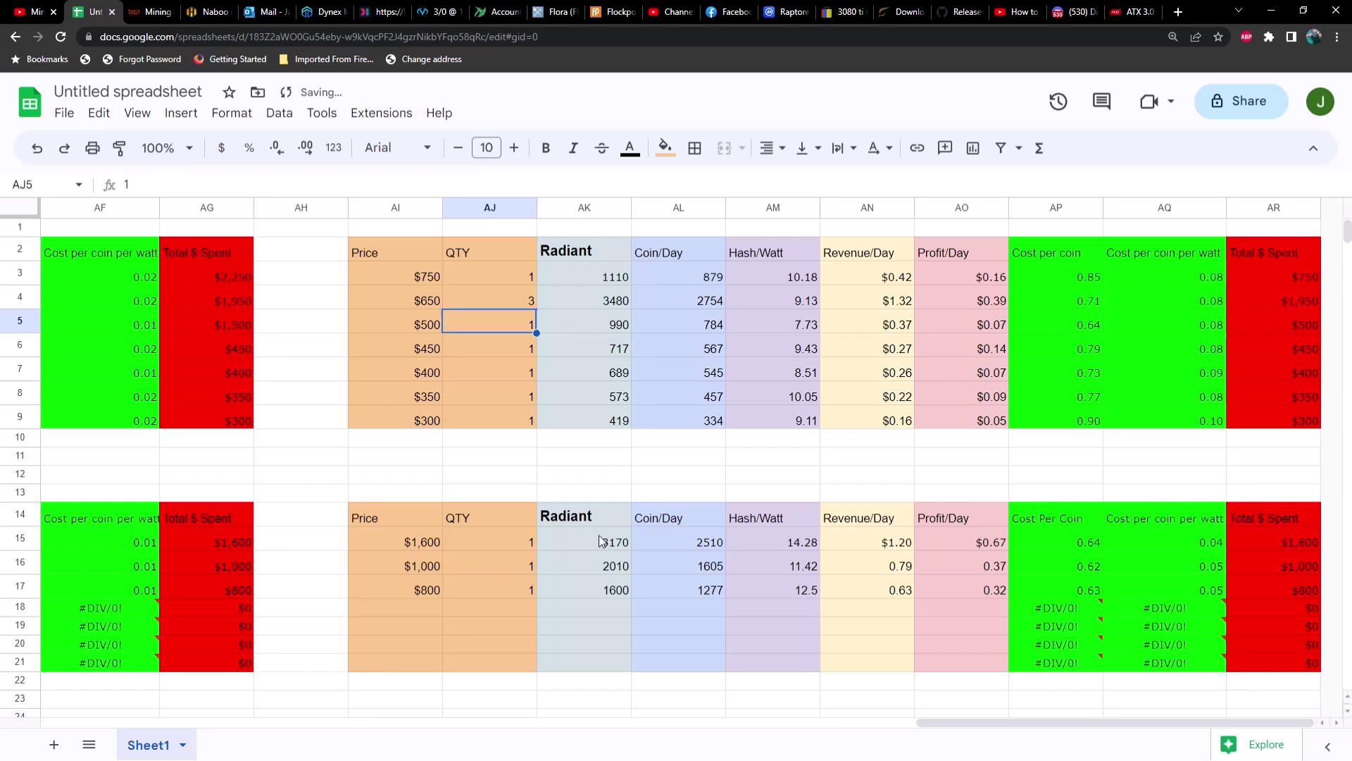
type("3")
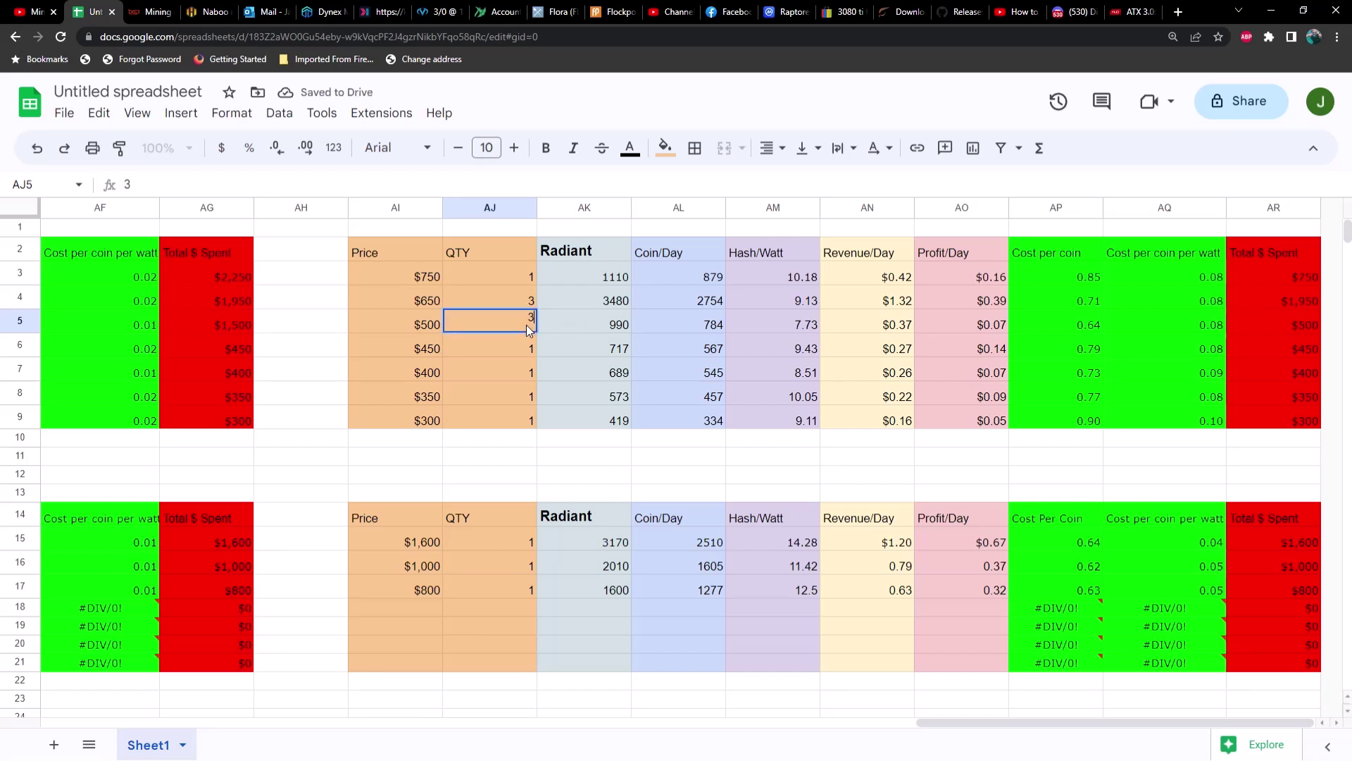
key("Return")
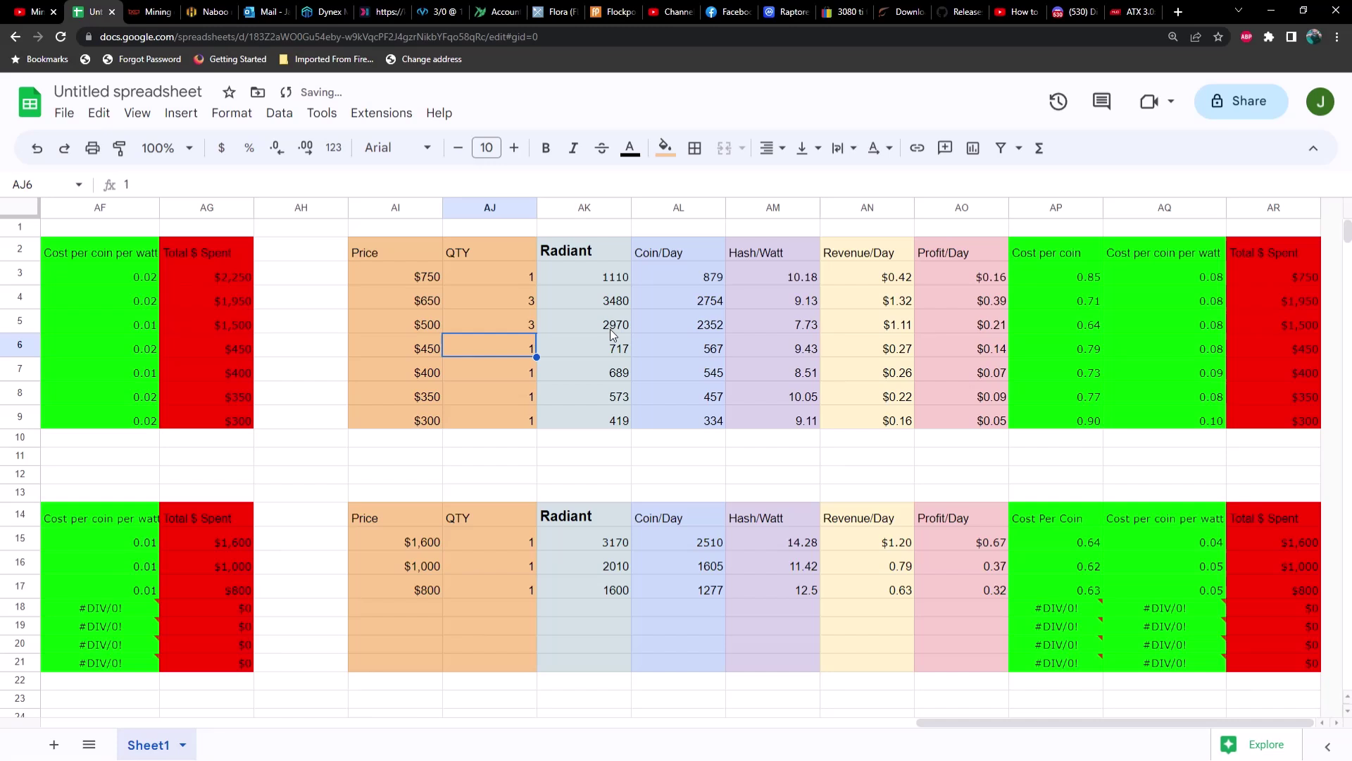
Compare the $500 card with the $1,600 card in the Radiant tables on coins per day, hash per watt, daily revenue, profit and total spent.
left_click(674, 328)
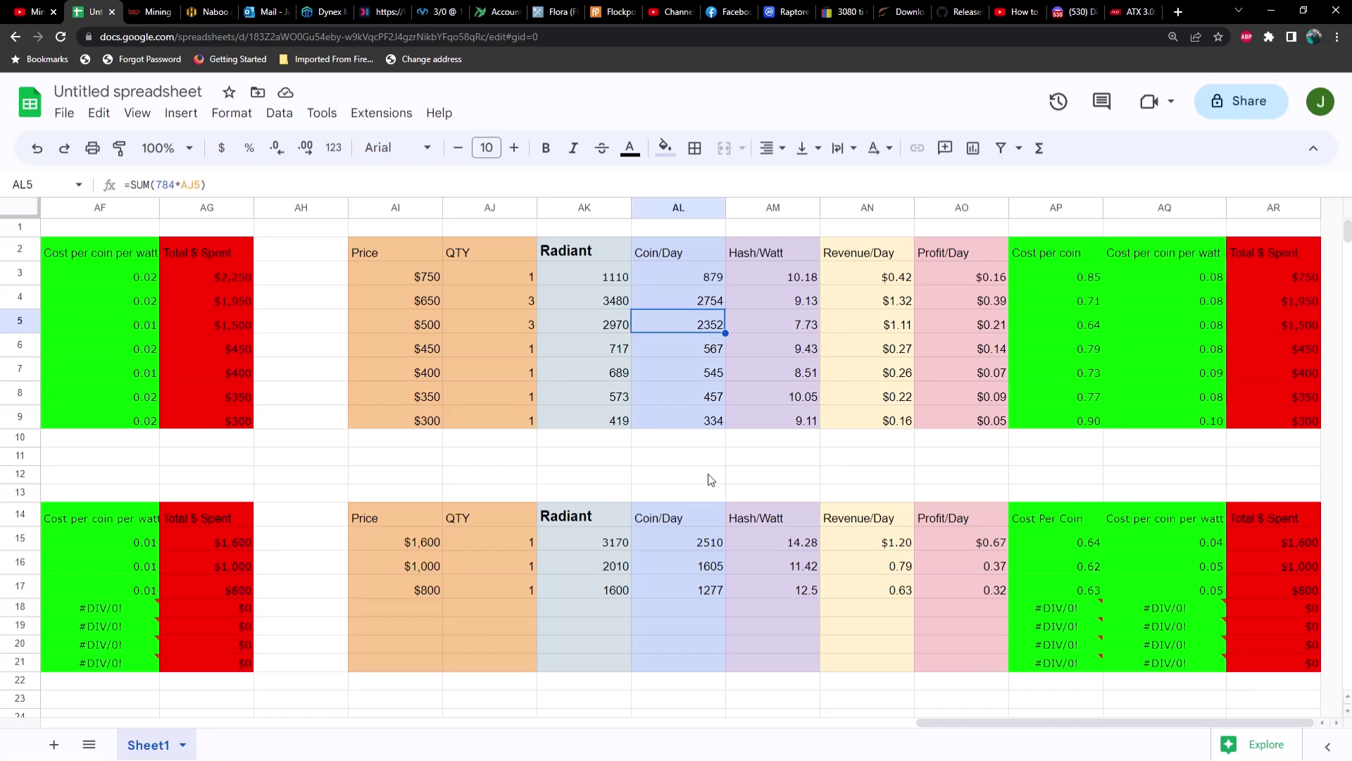
left_click(711, 538)
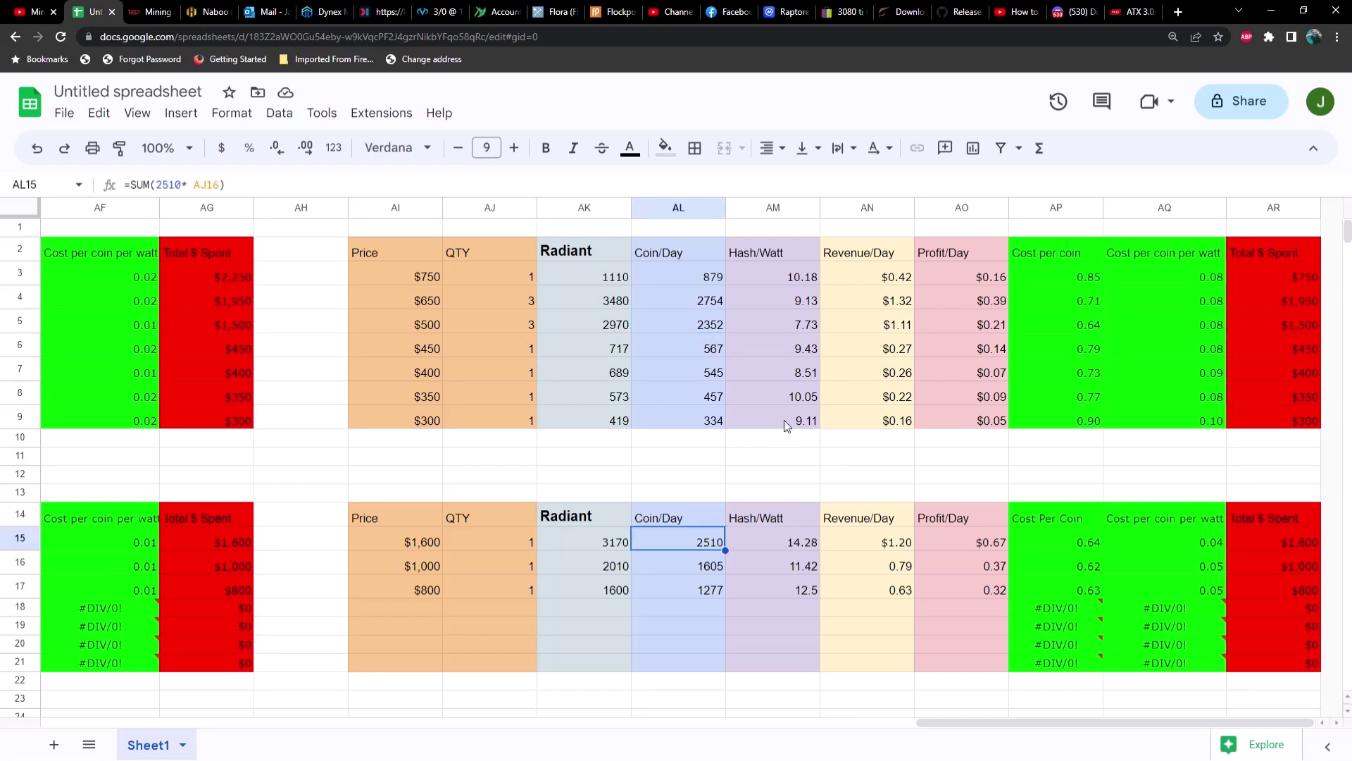
left_click(796, 544)
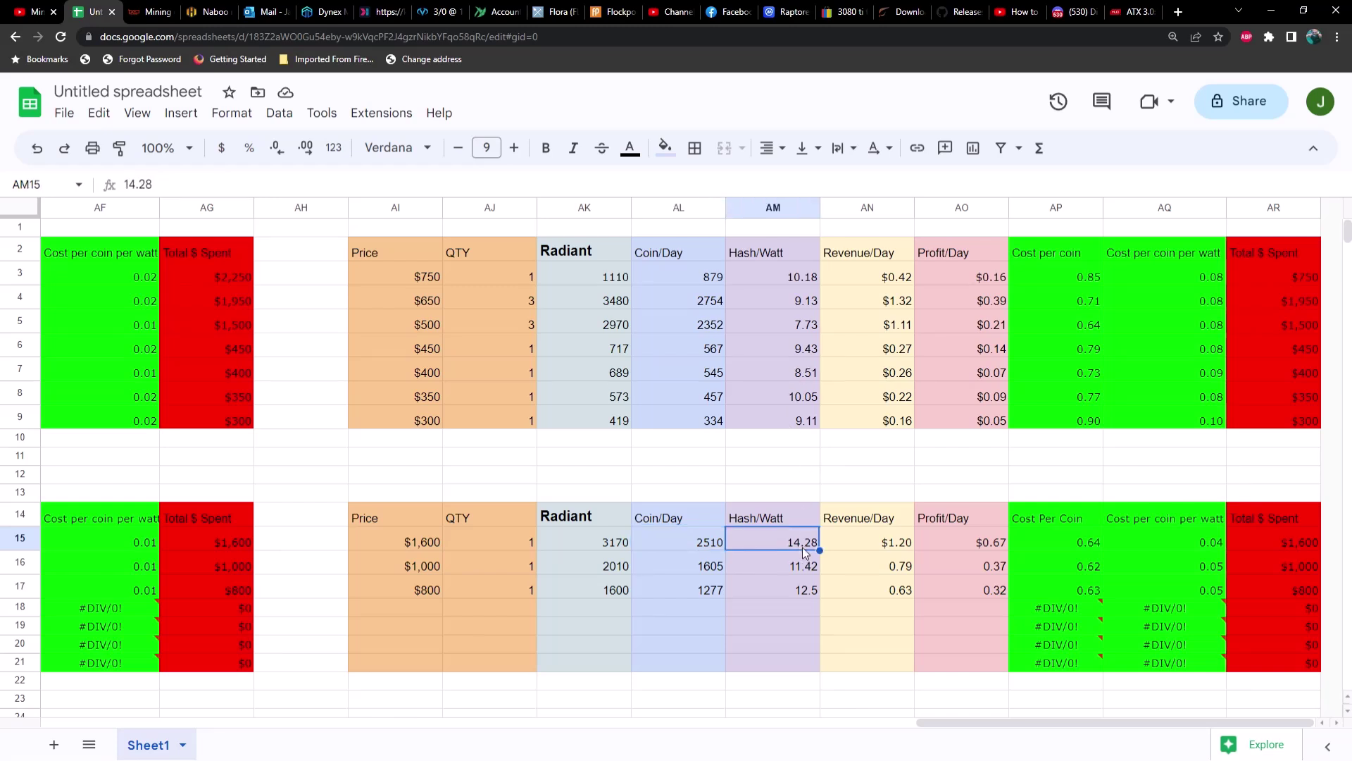
left_click(810, 328)
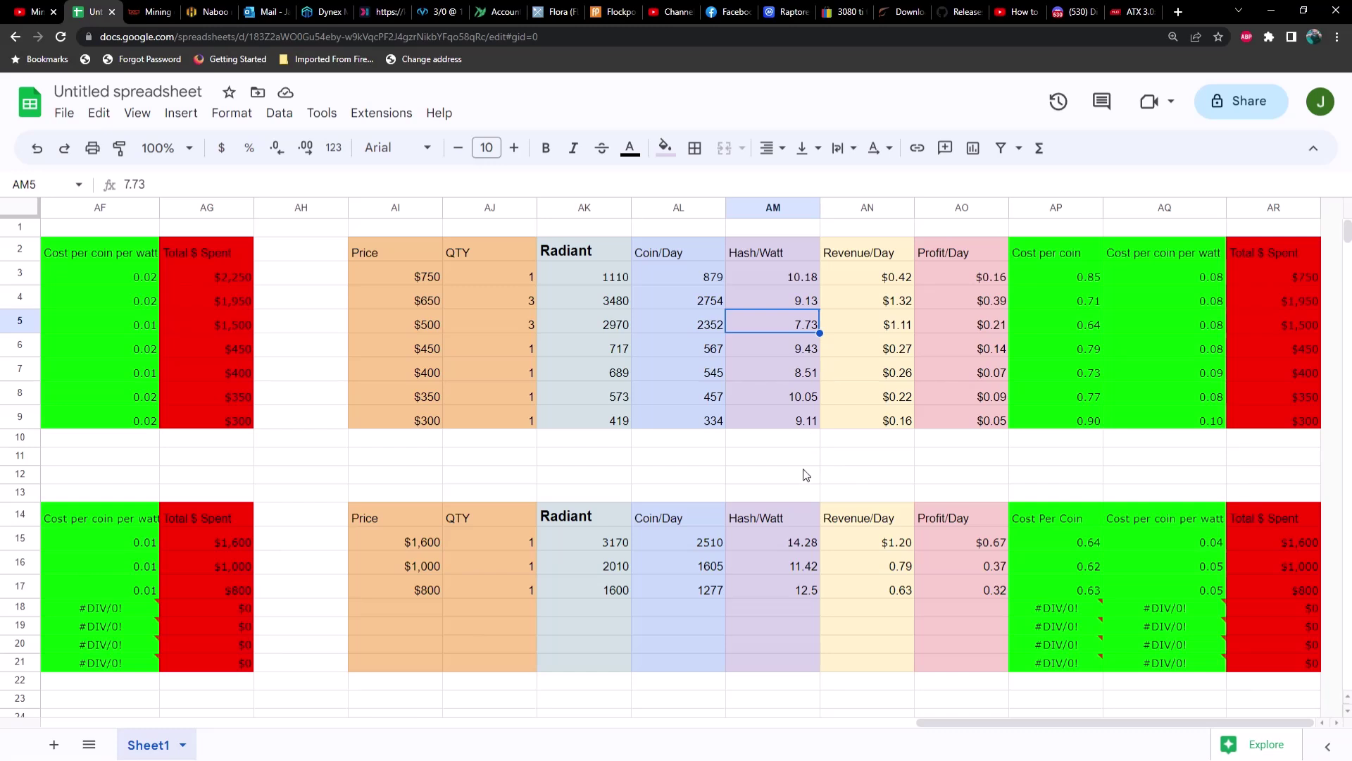
left_click(803, 545)
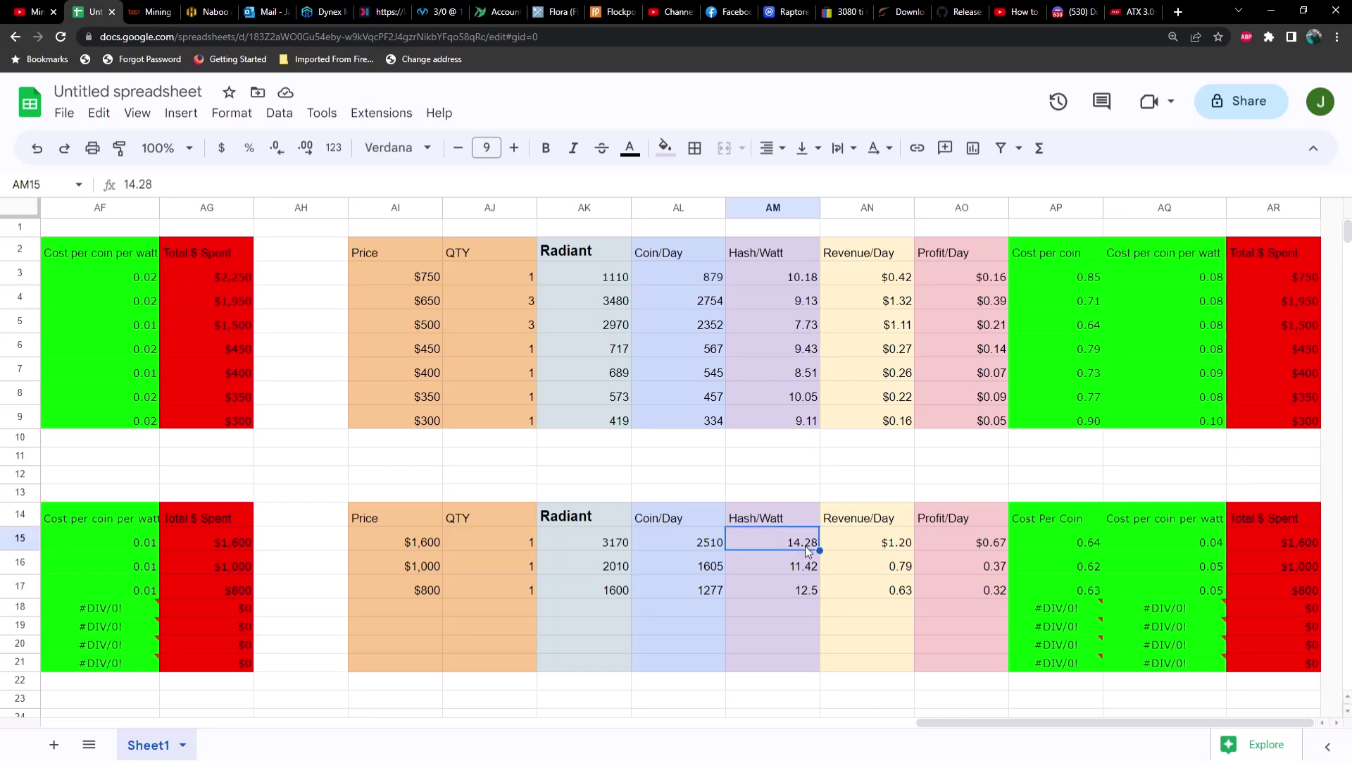
left_click(852, 549)
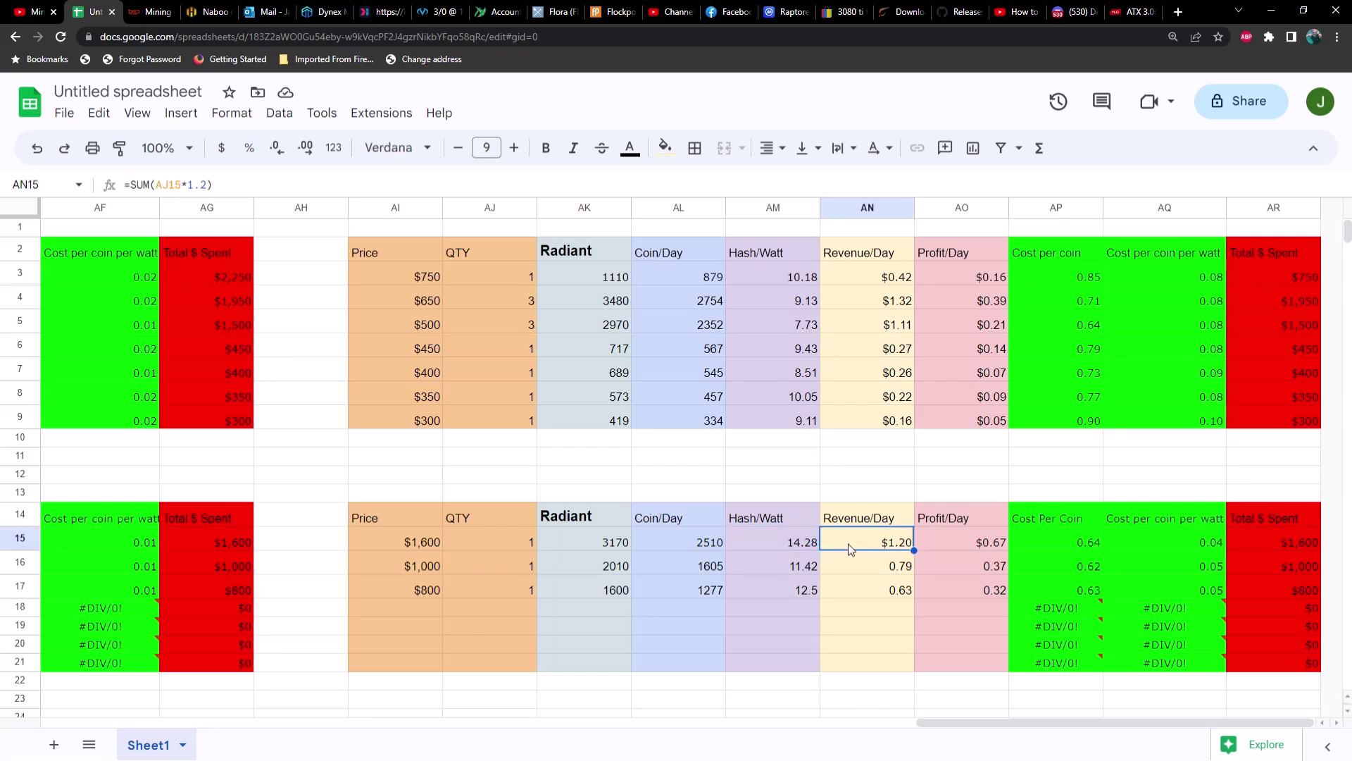
left_click(889, 328)
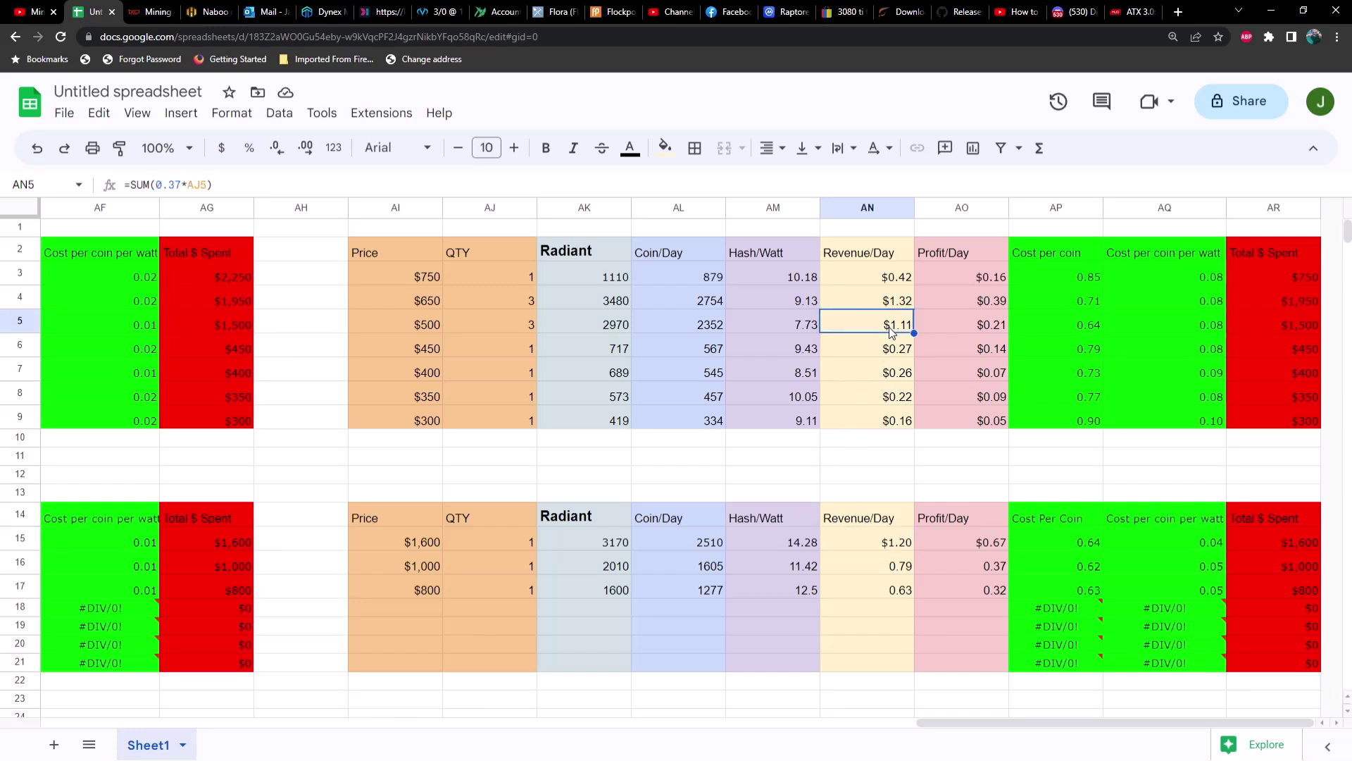
left_click(886, 549)
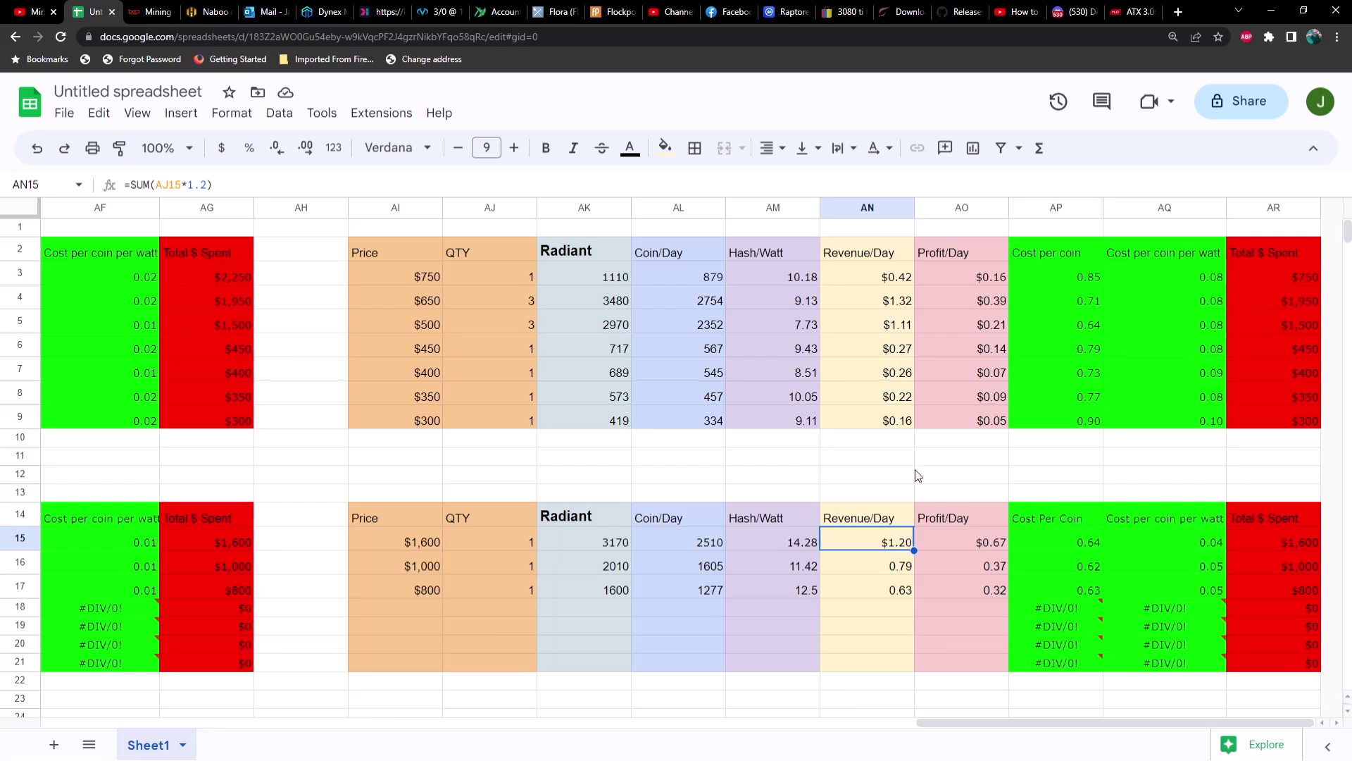
left_click(997, 325)
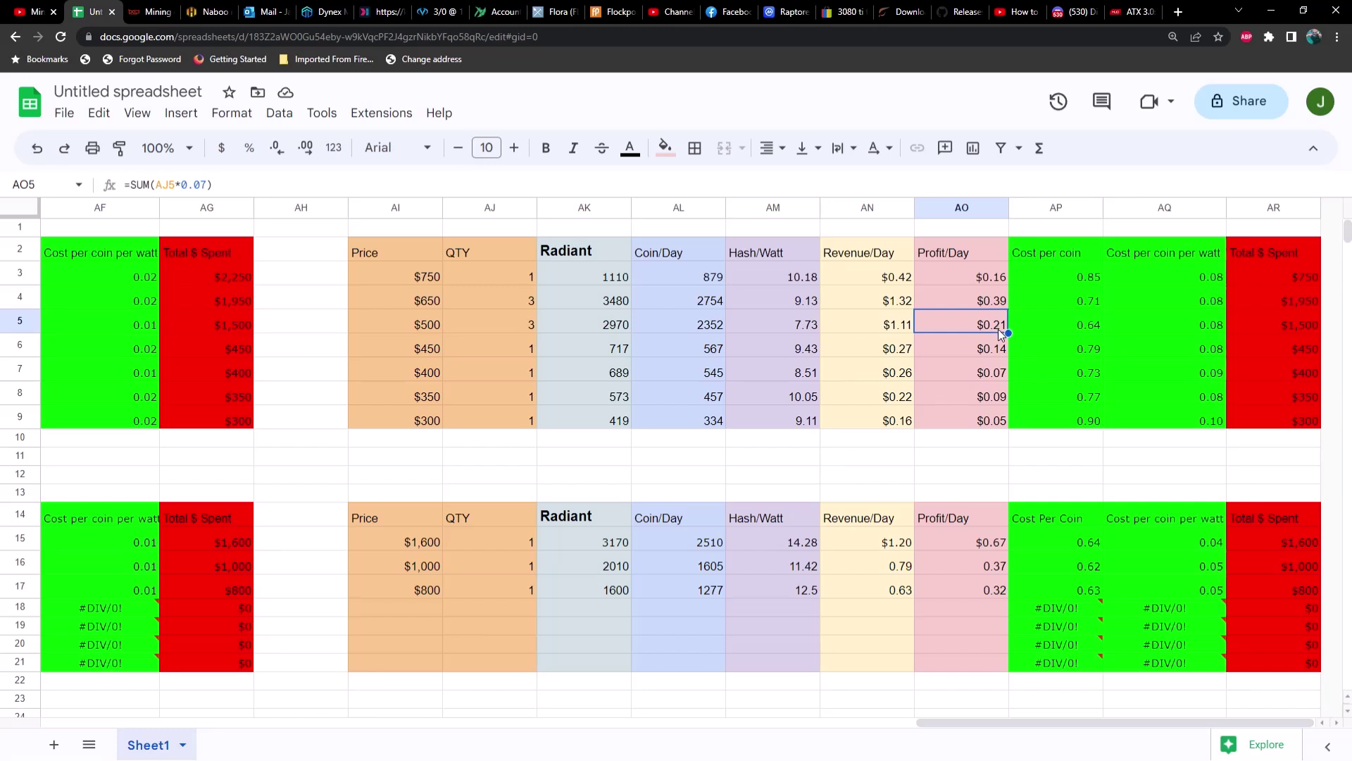
left_click(996, 543)
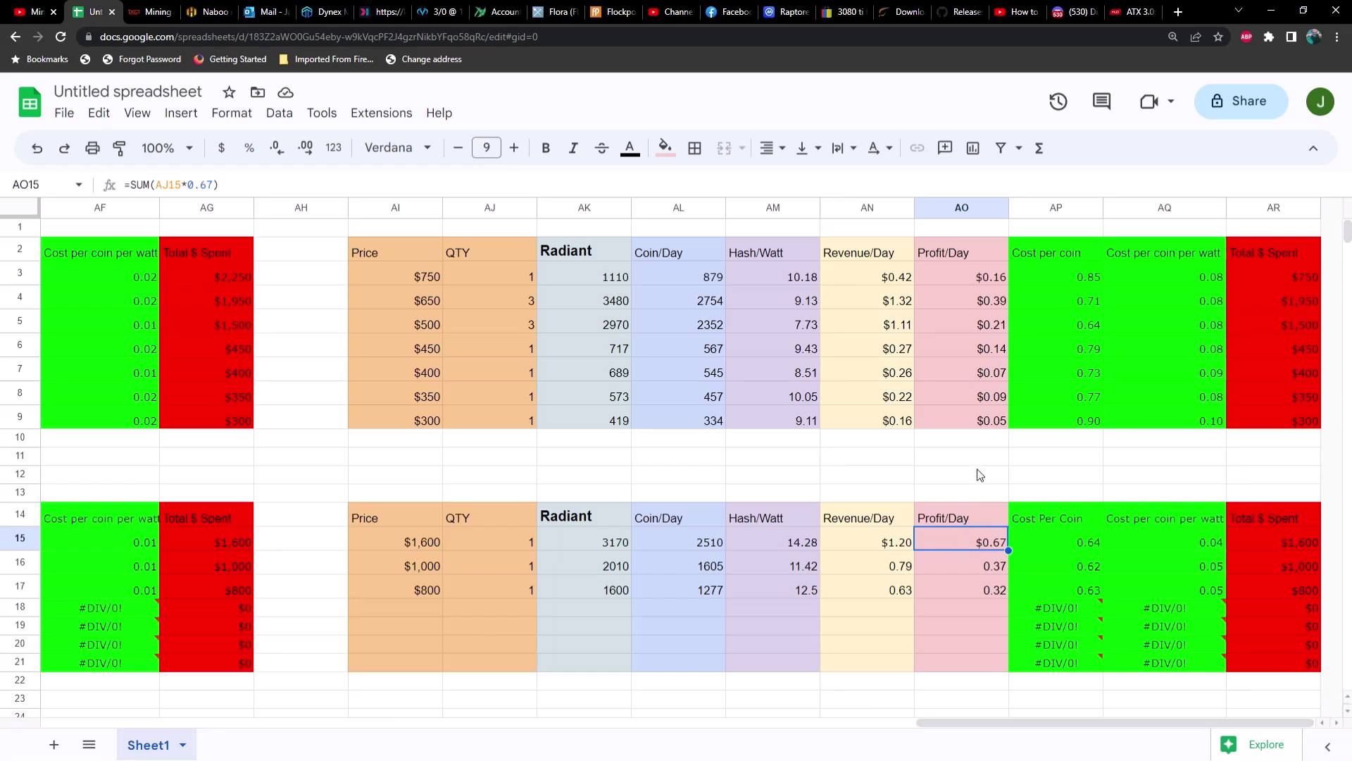
left_click(1292, 329)
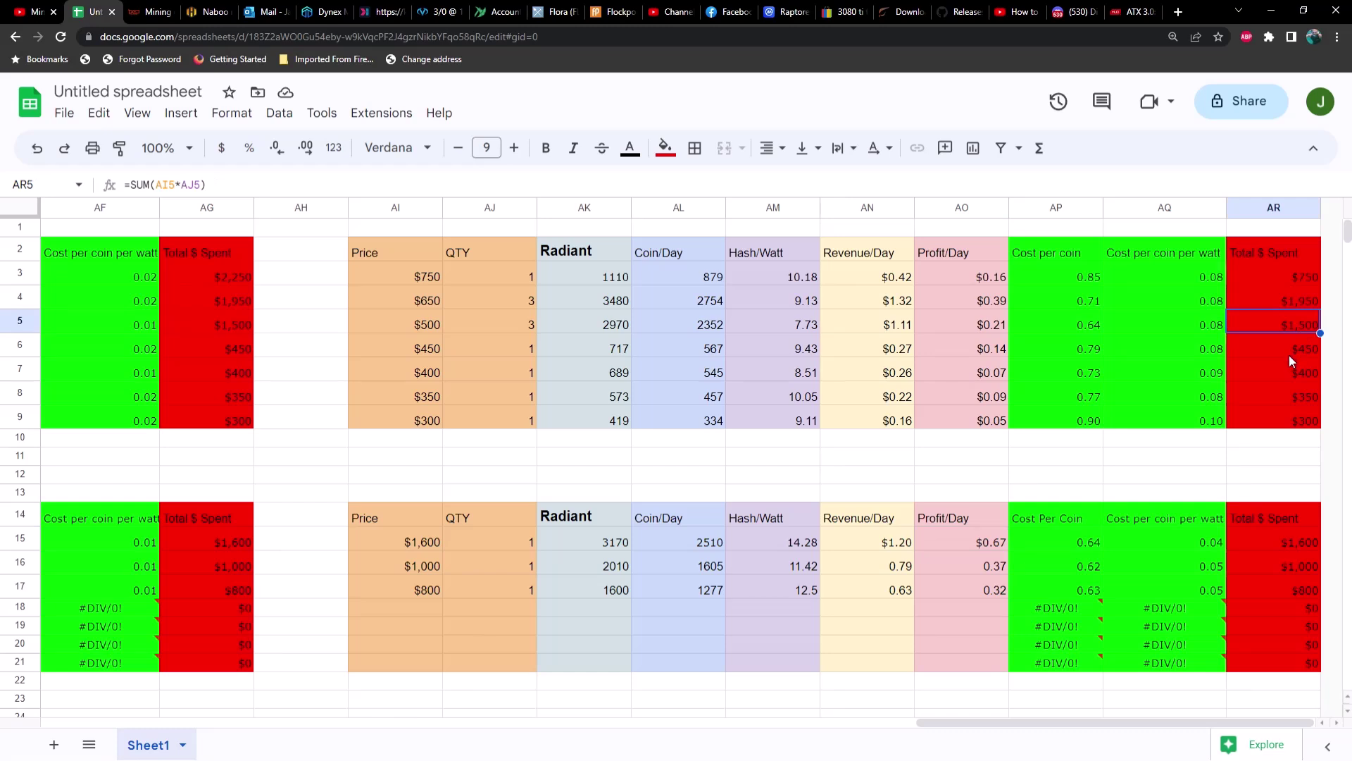
left_click(1306, 543)
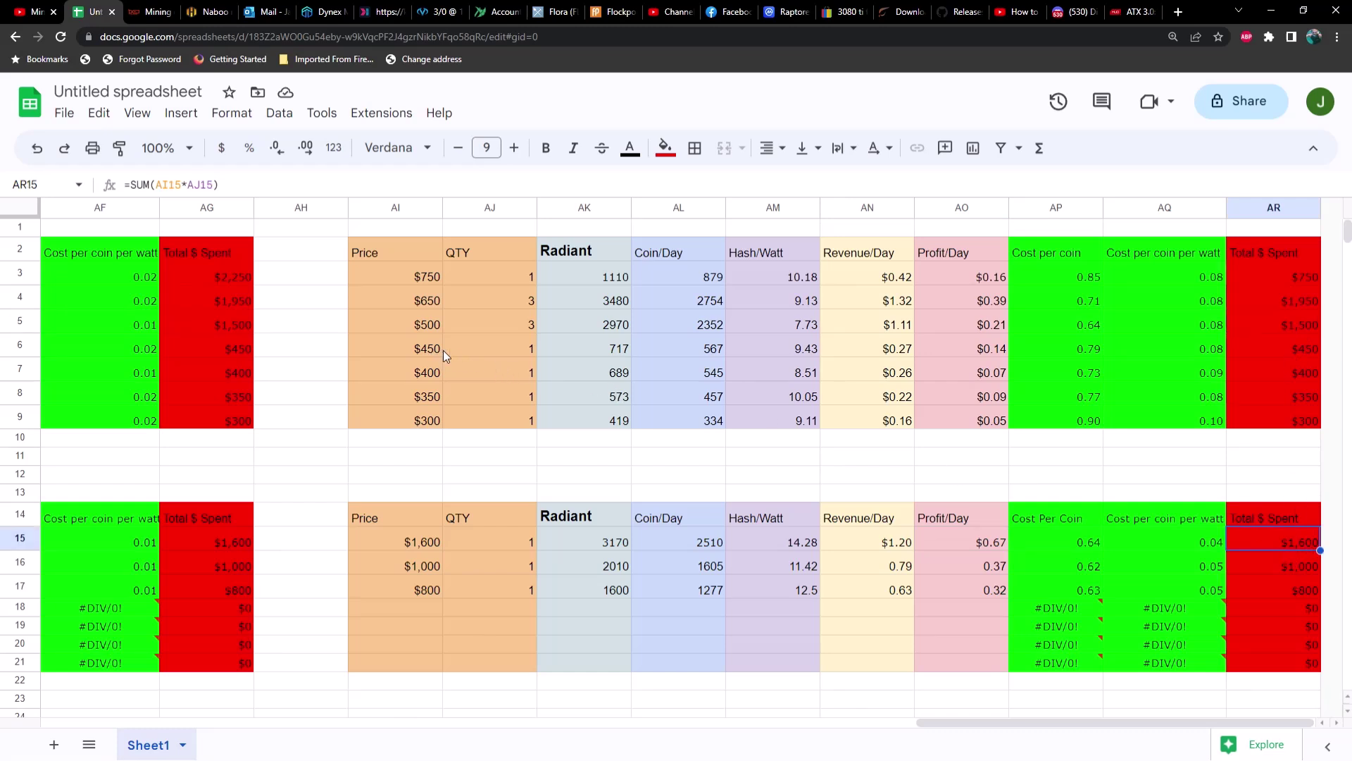
Try quantities of 5 and 4 for the $400 card in the Radiant table.
left_click(523, 368)
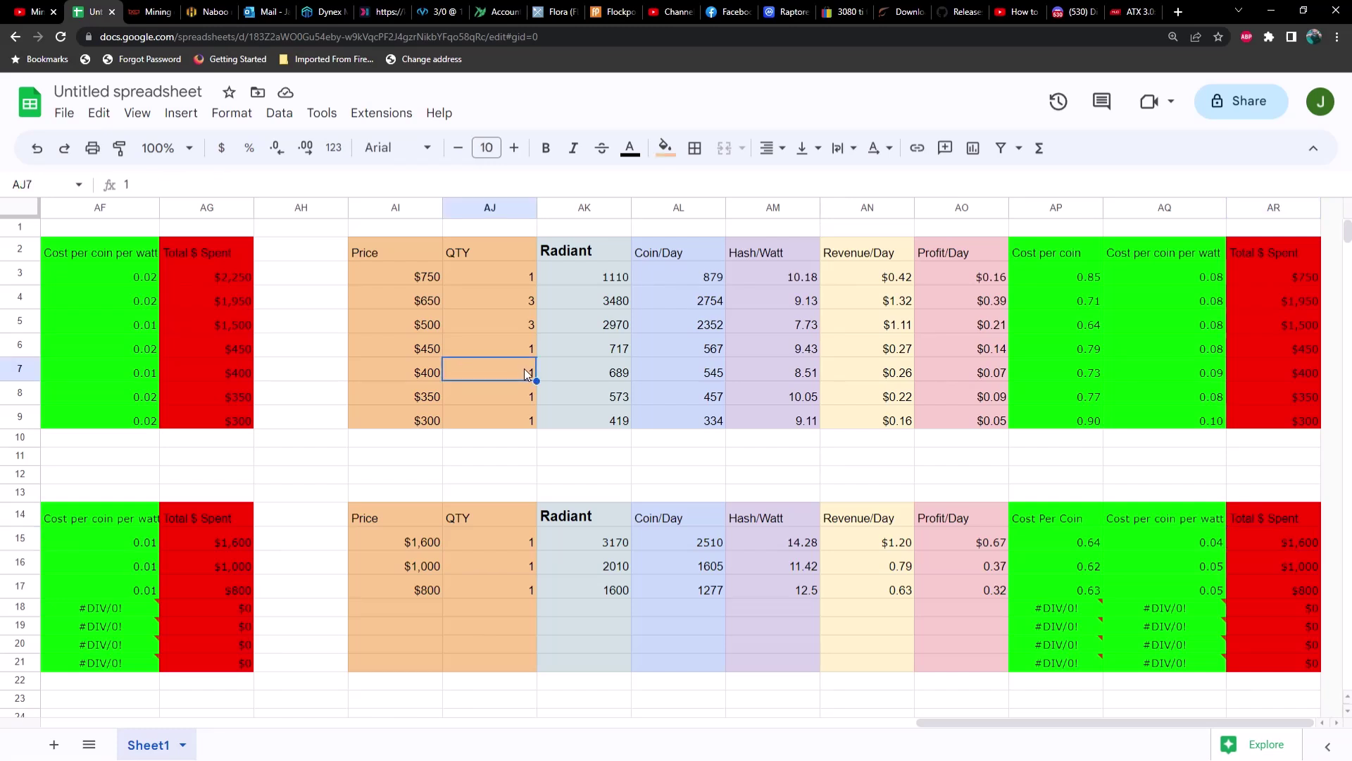
type("5")
key("Return")
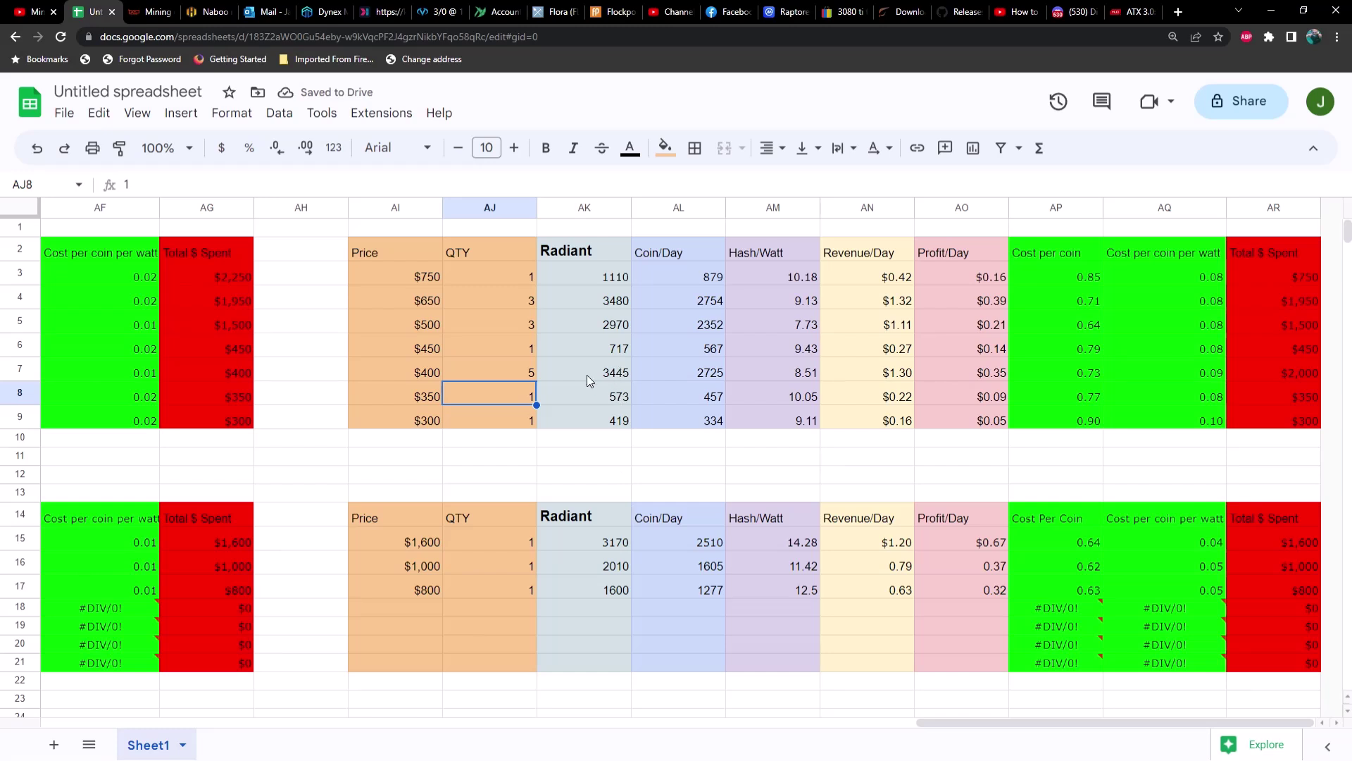
left_click(533, 373)
type("4")
key("Return")
Set the $400 card's quantity in the Radiant table to 4.5 and compare its daily revenue with the $1,600 card's.
left_click(531, 374)
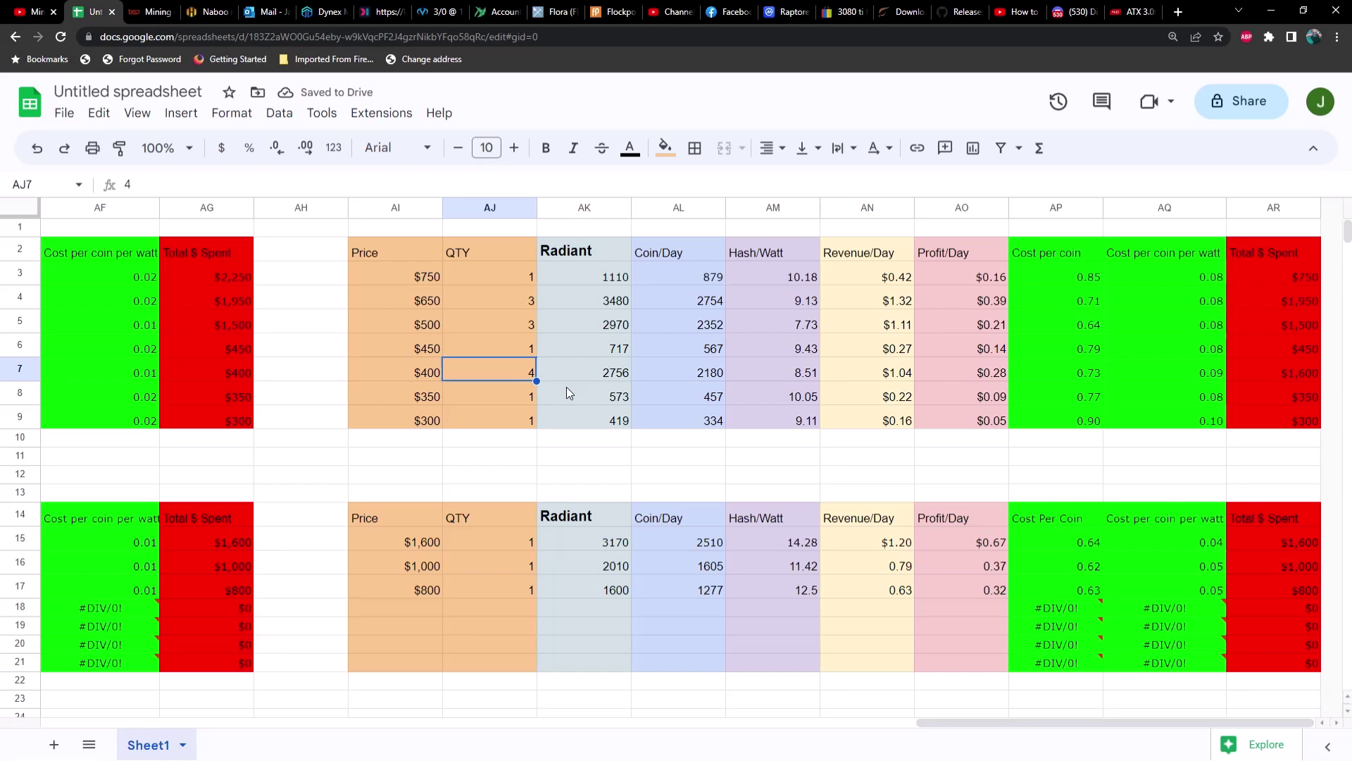
type("4.5")
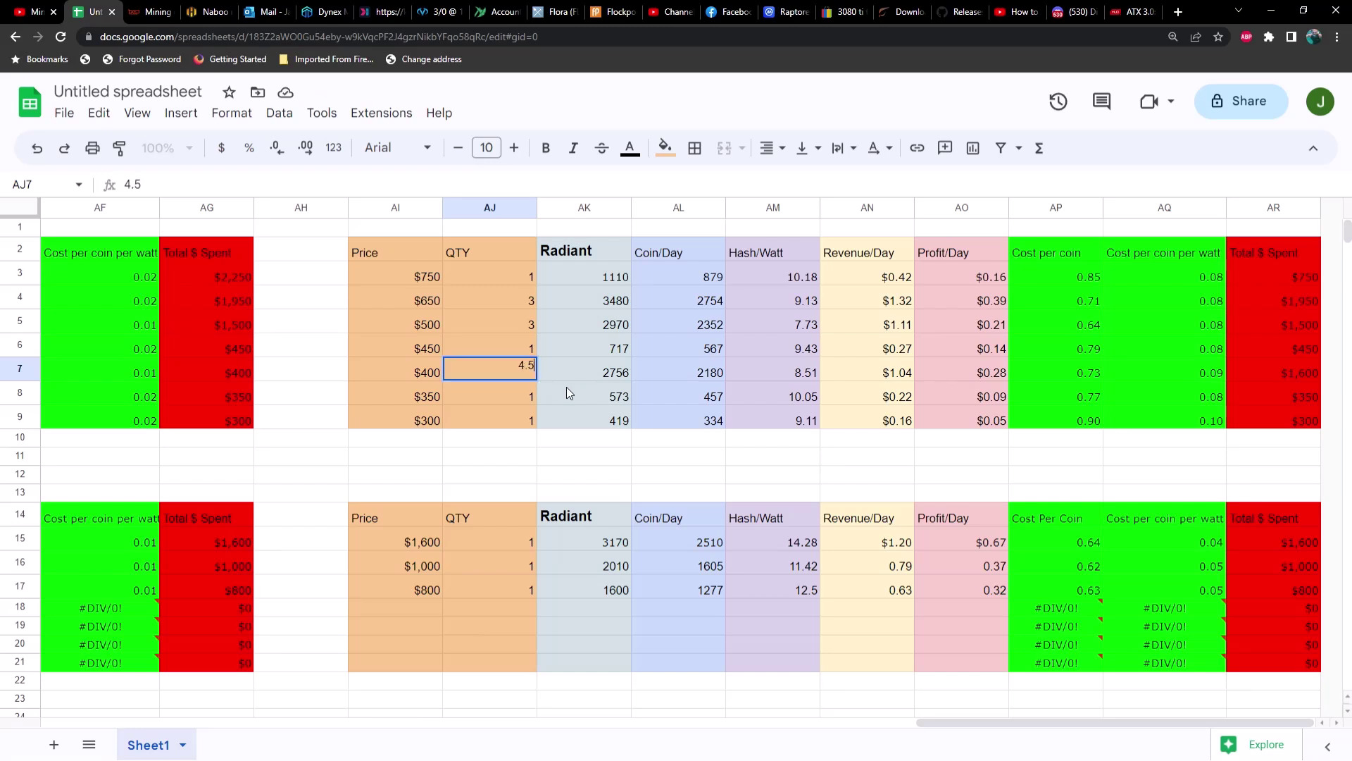
key("Return")
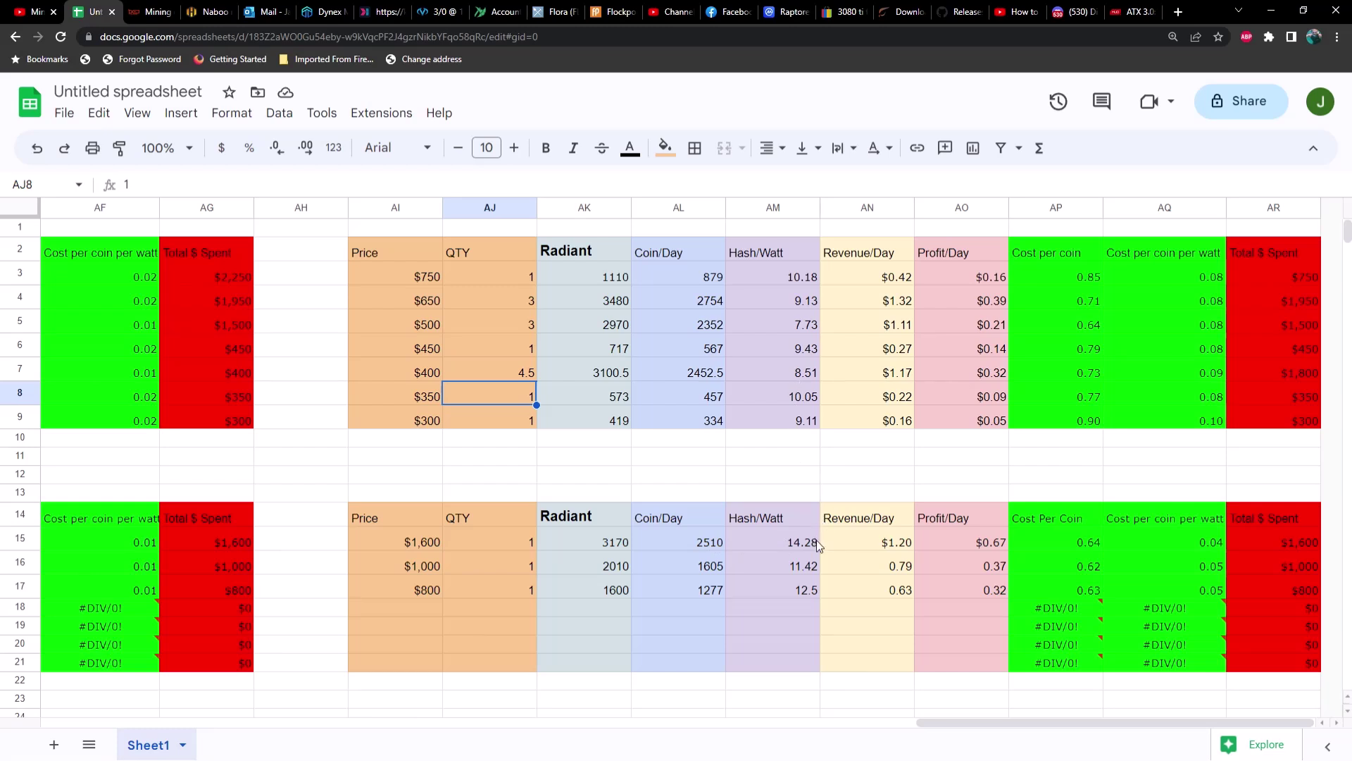
left_click(871, 544)
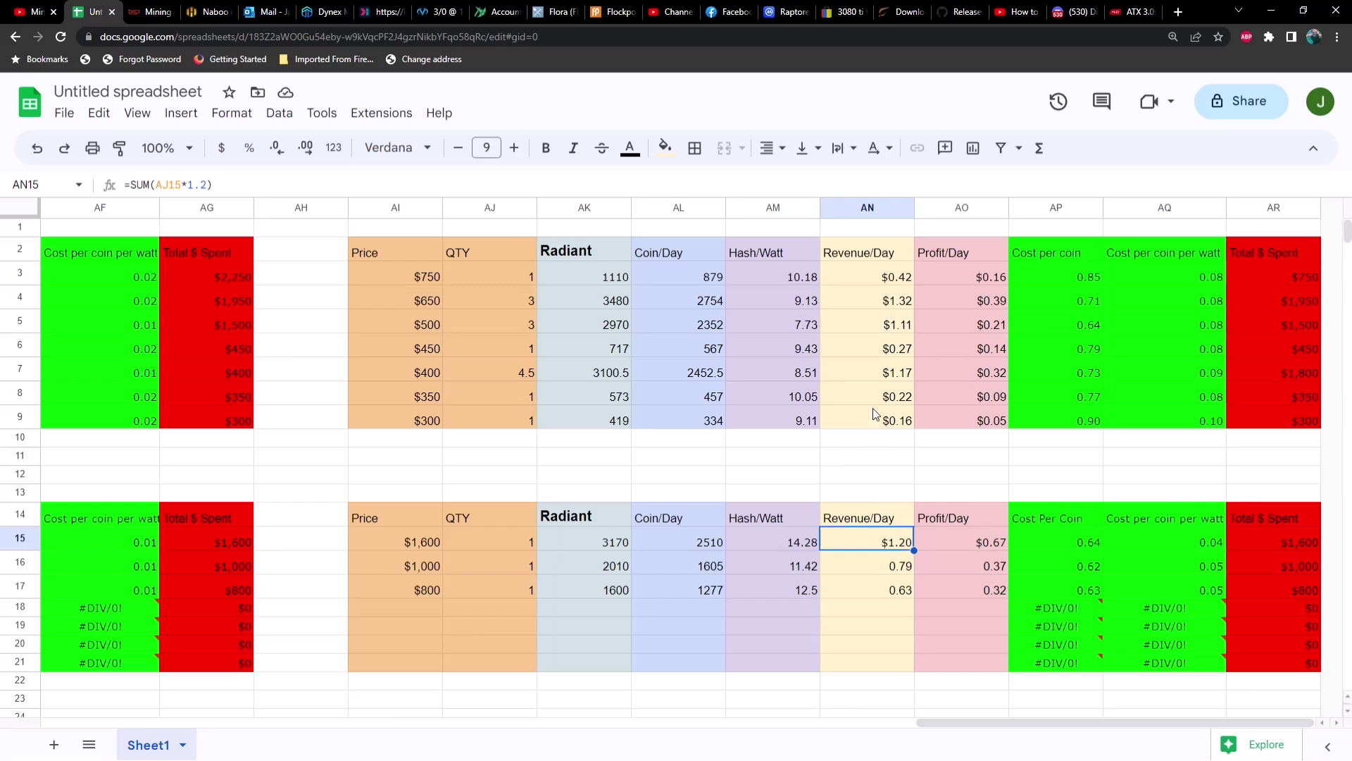
left_click(889, 374)
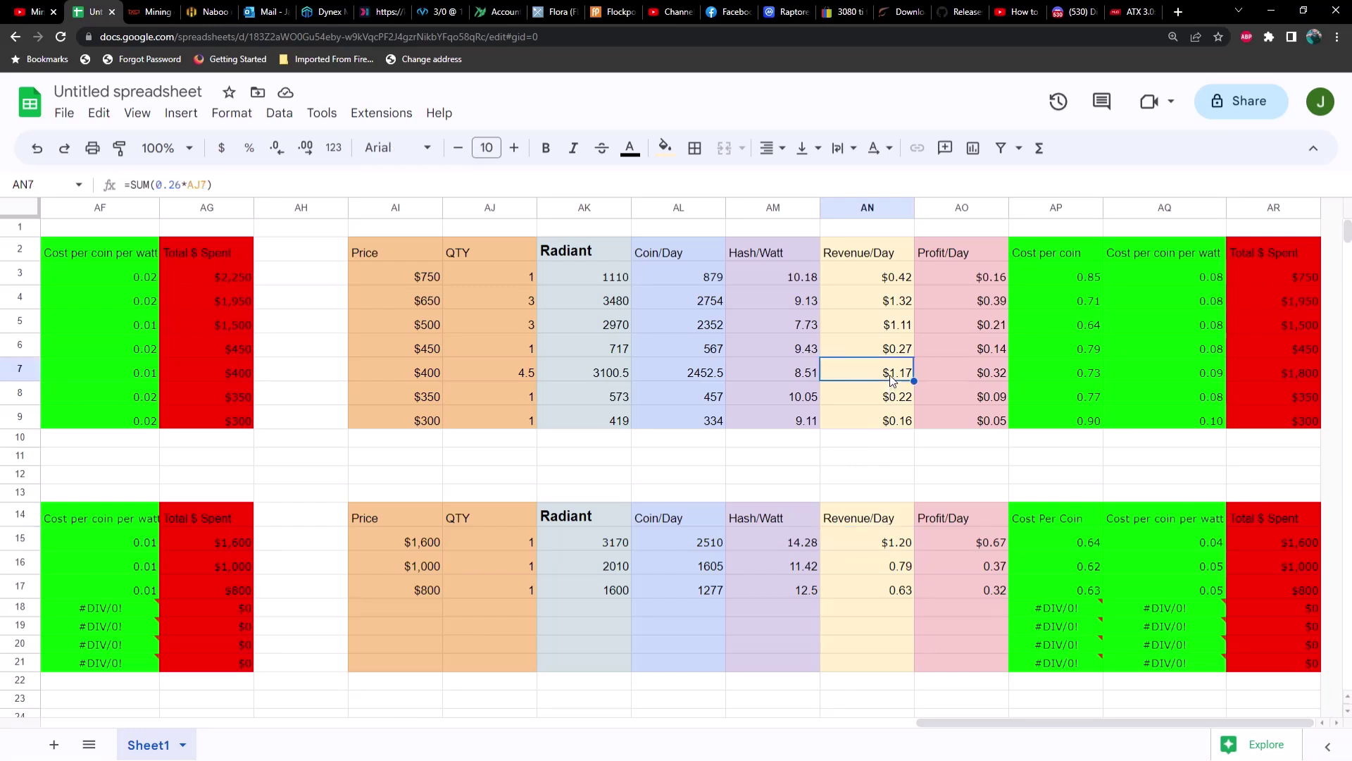
left_click(891, 542)
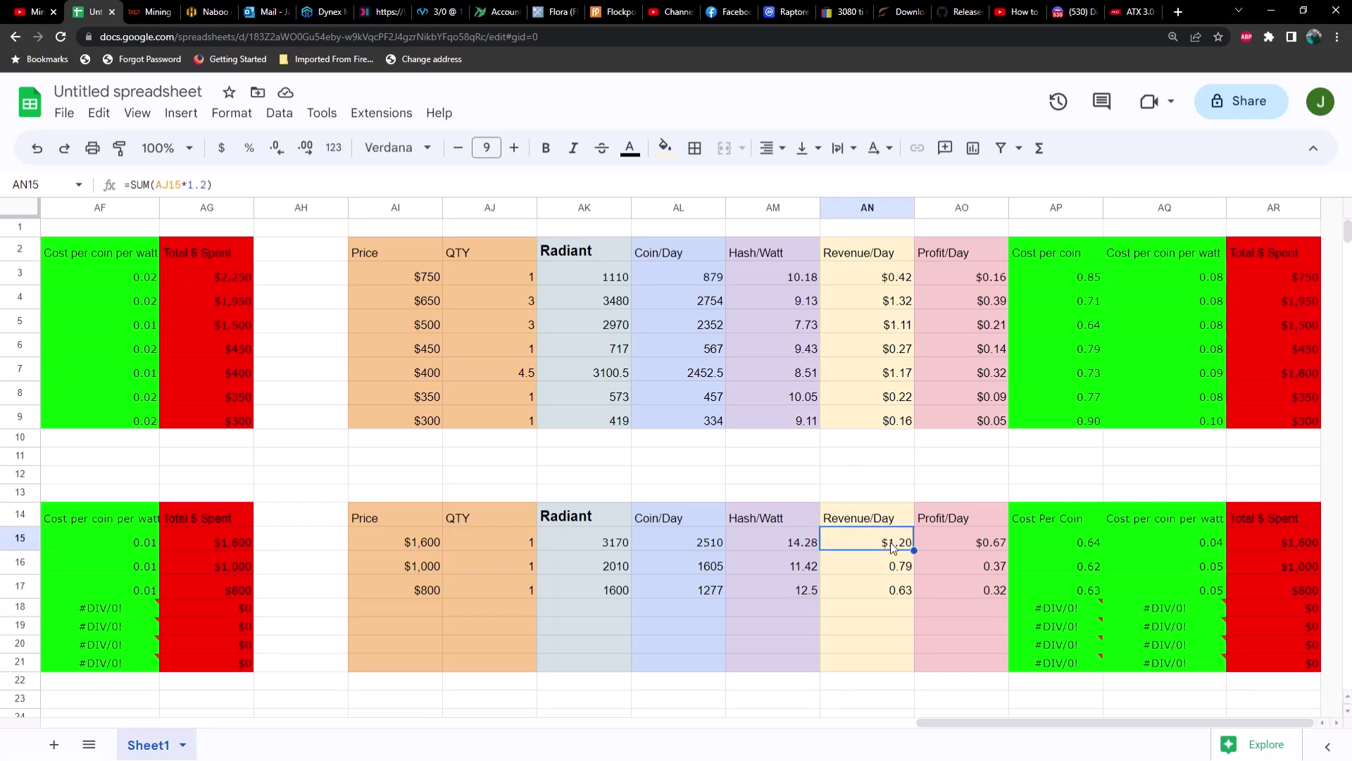
Compare the $400 card with the $1,600 card in the Radiant tables on daily profit and total spent.
left_click(986, 374)
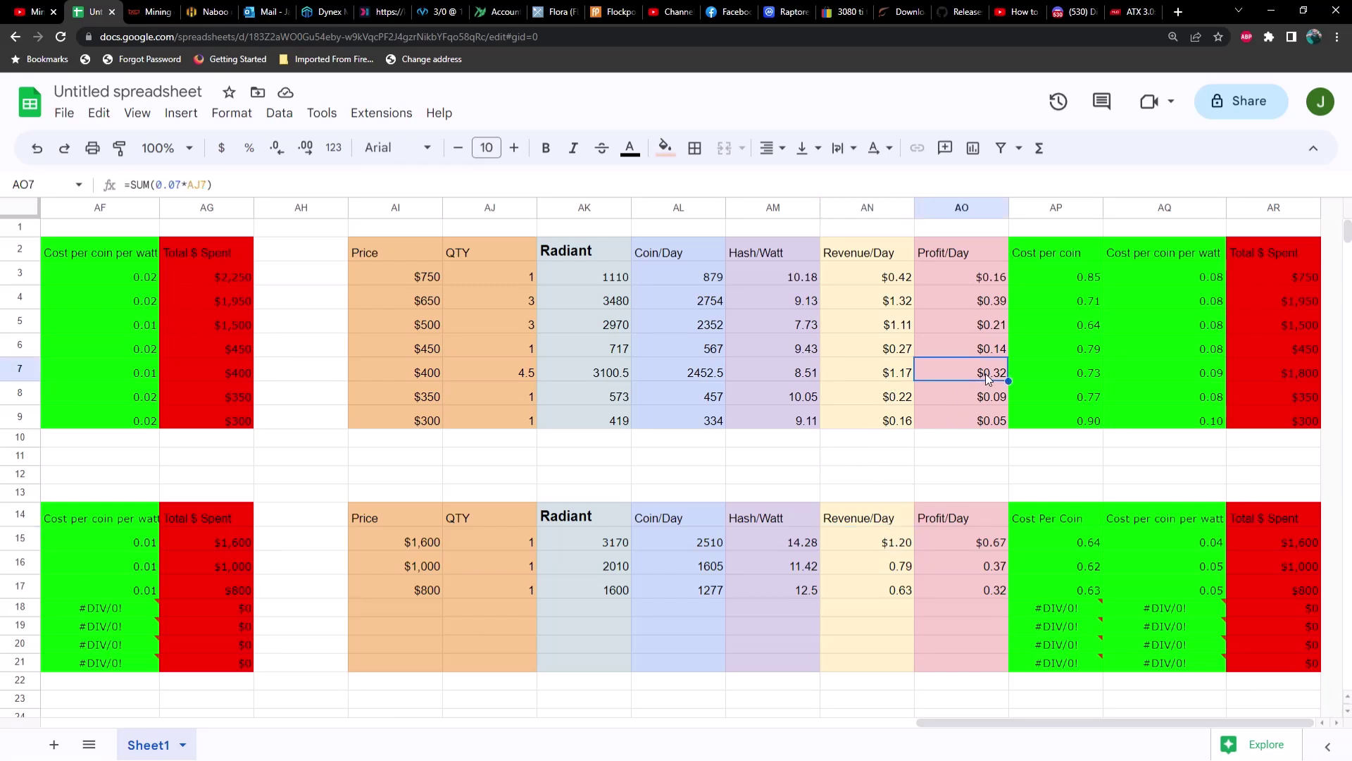
left_click(991, 545)
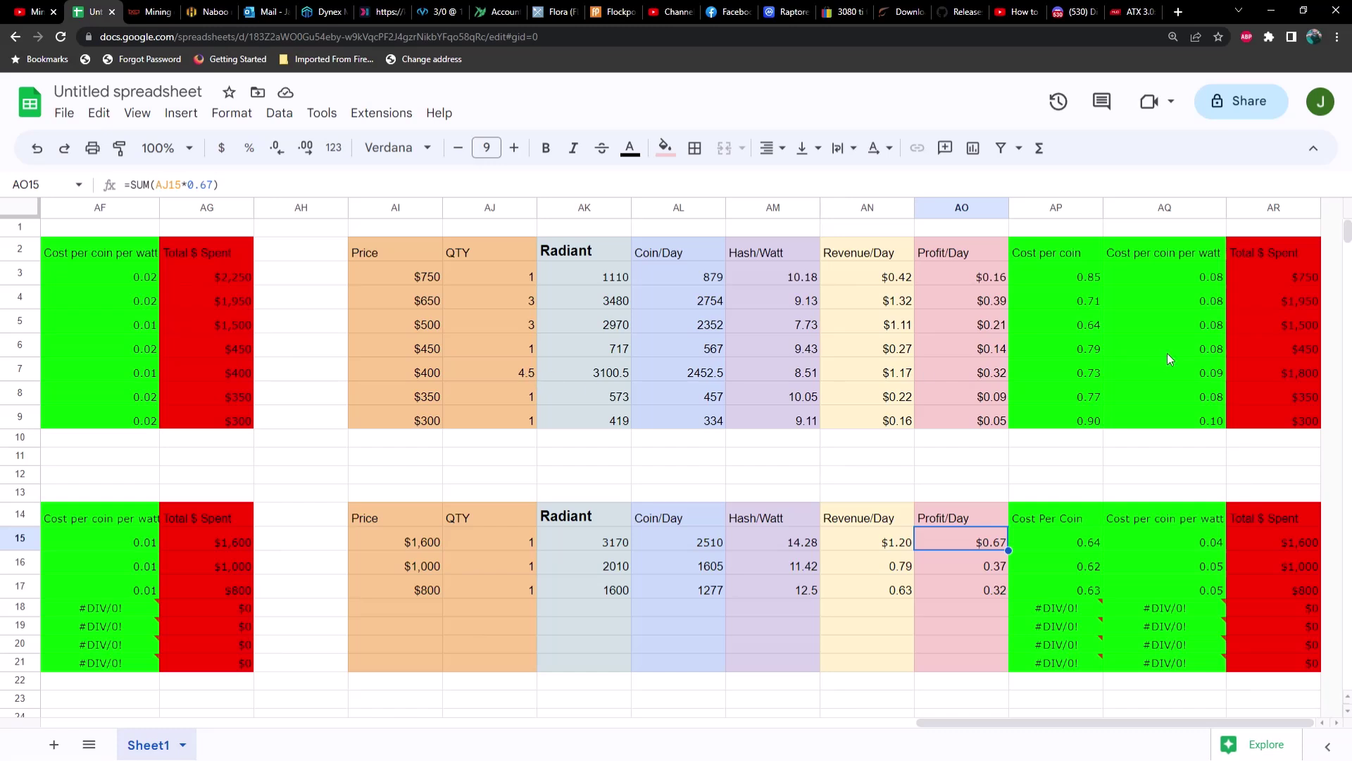
left_click(1283, 374)
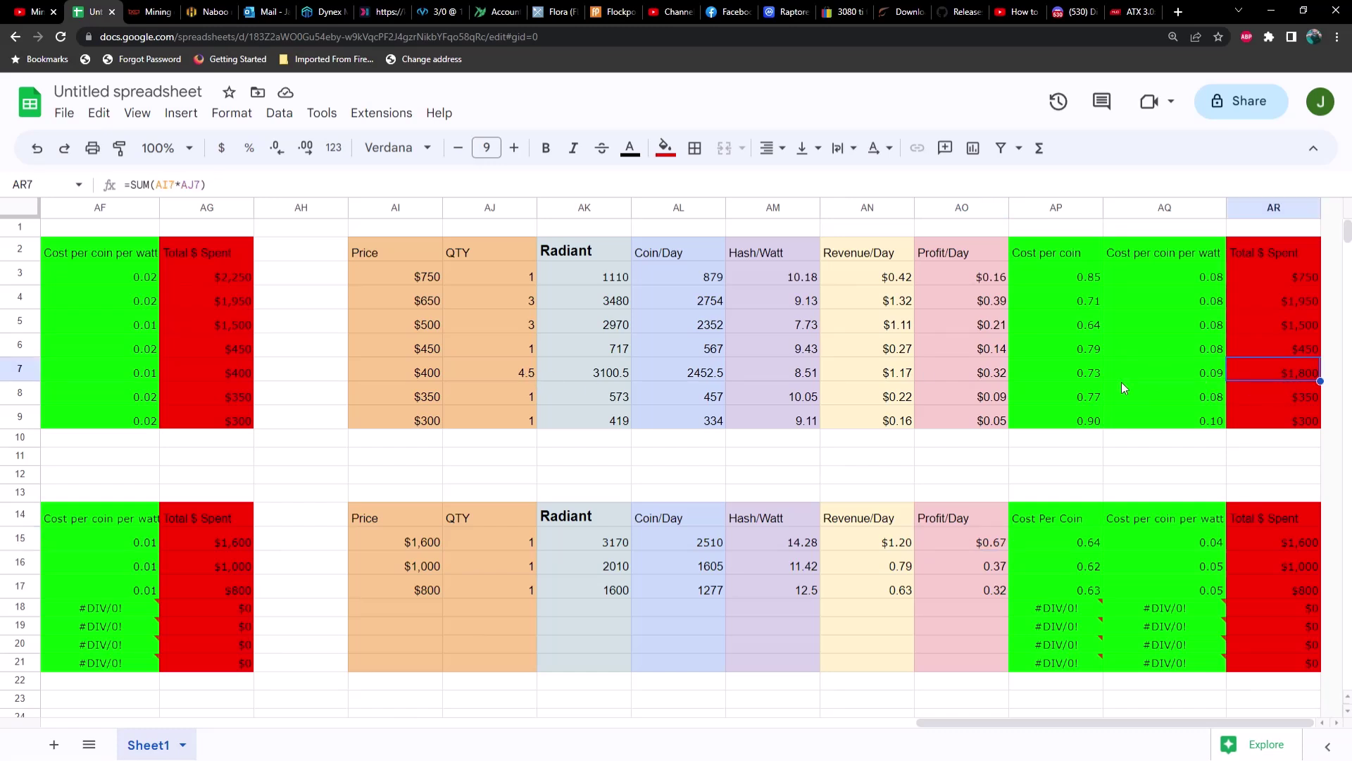
left_click(1278, 537)
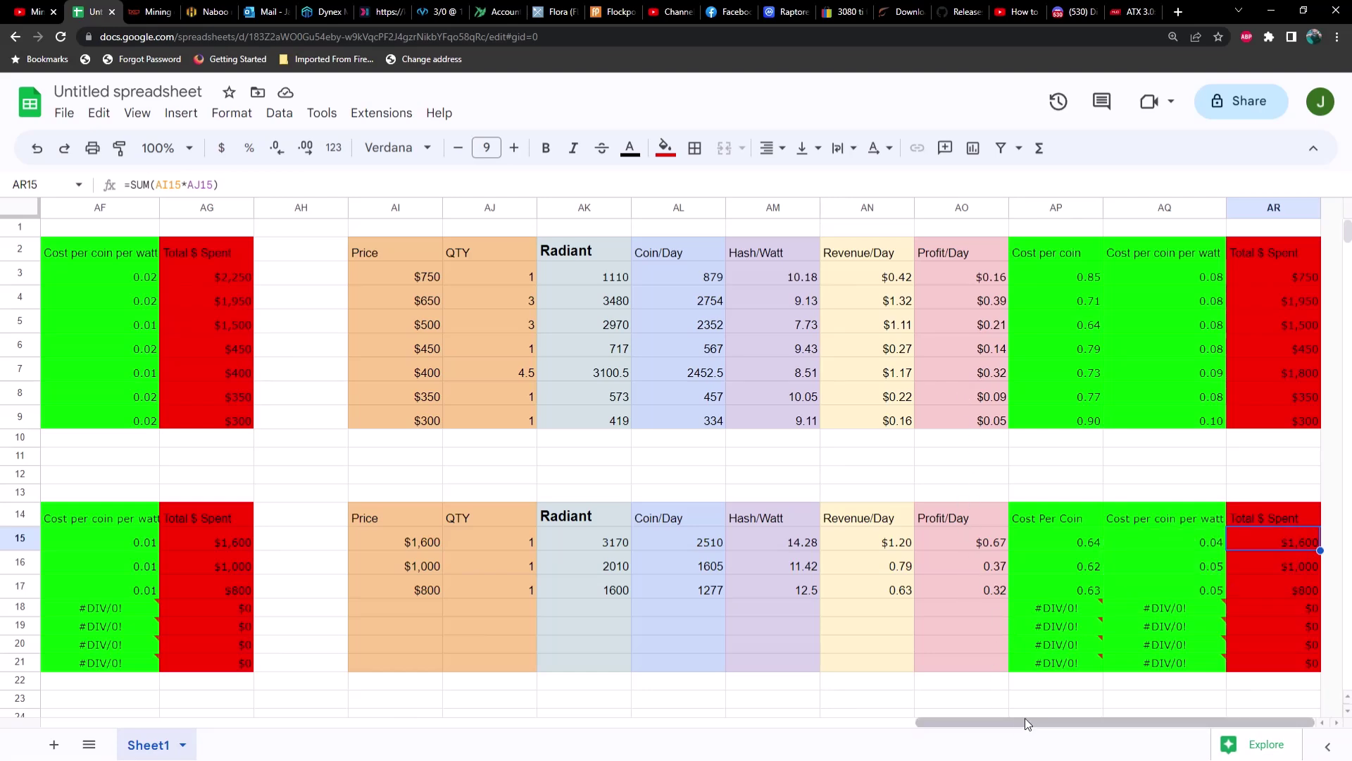
Review the 3090's coins per day, daily revenue and cost per coin in the Kaspa table.
left_click_drag(1024, 717, 160, 685)
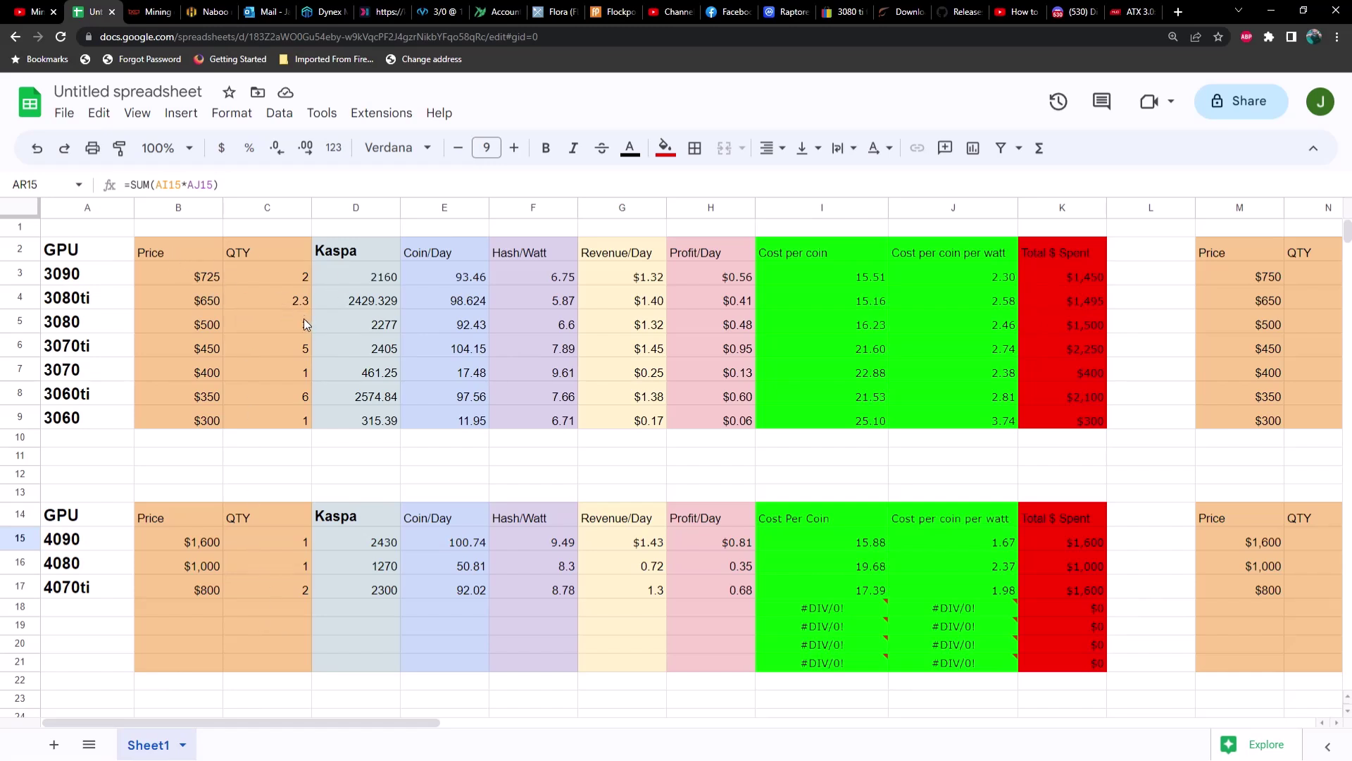
left_click(464, 282)
left_click(607, 276)
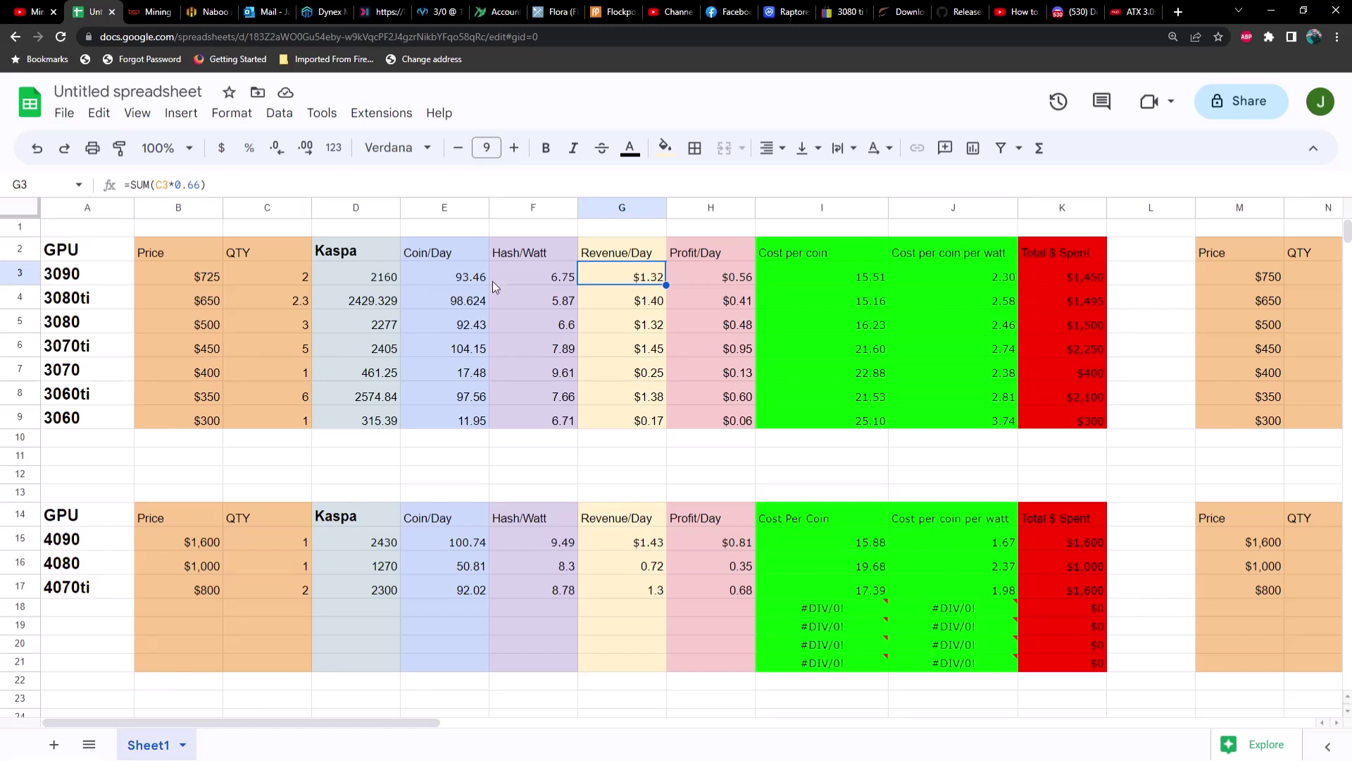
left_click(818, 284)
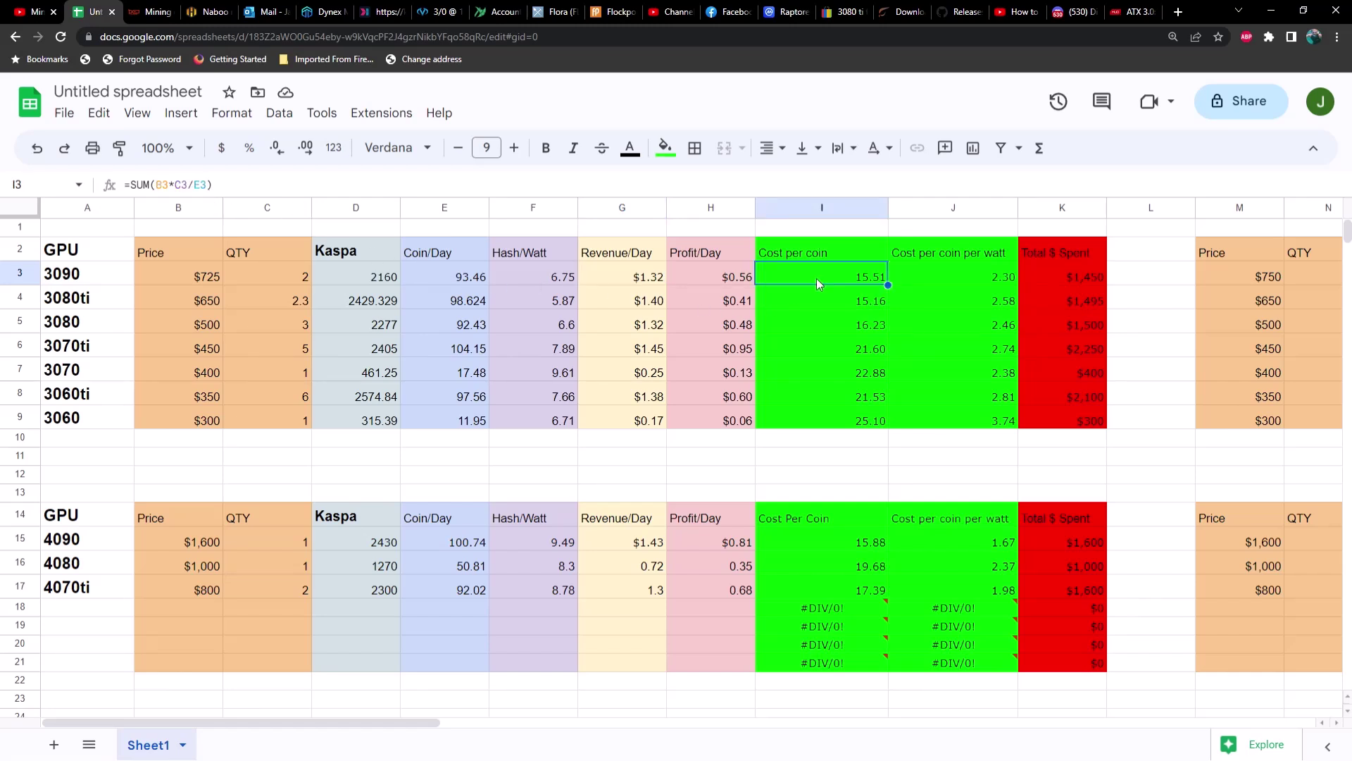